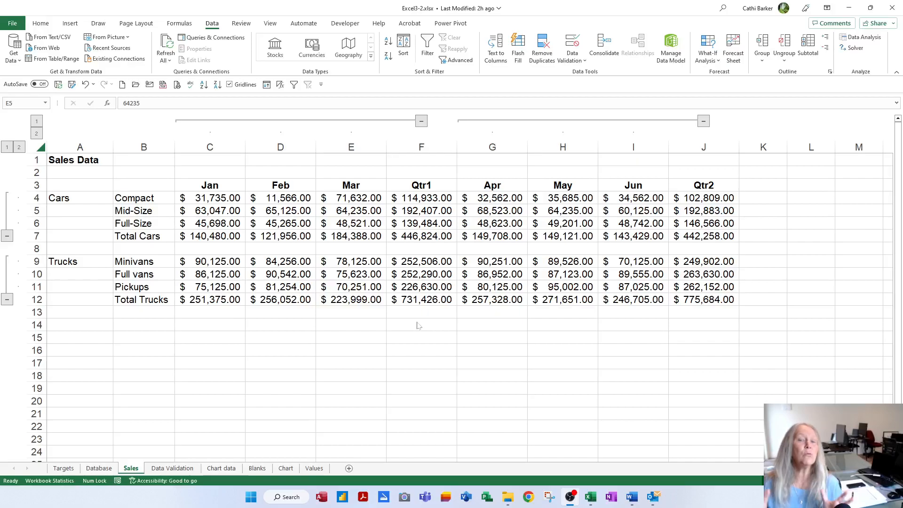
Set the Sales sheet's print layout to landscape orientation and scale it to fit on one page.
left_click(40, 137)
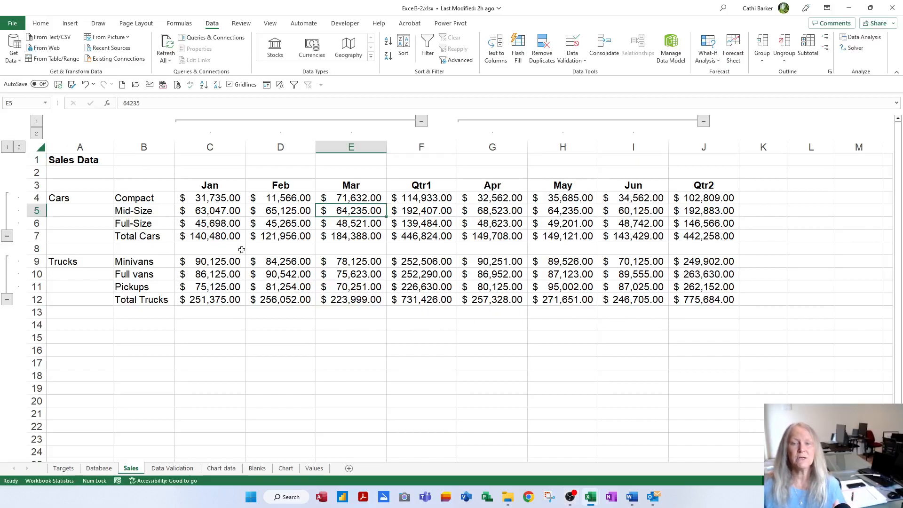
left_click(258, 234)
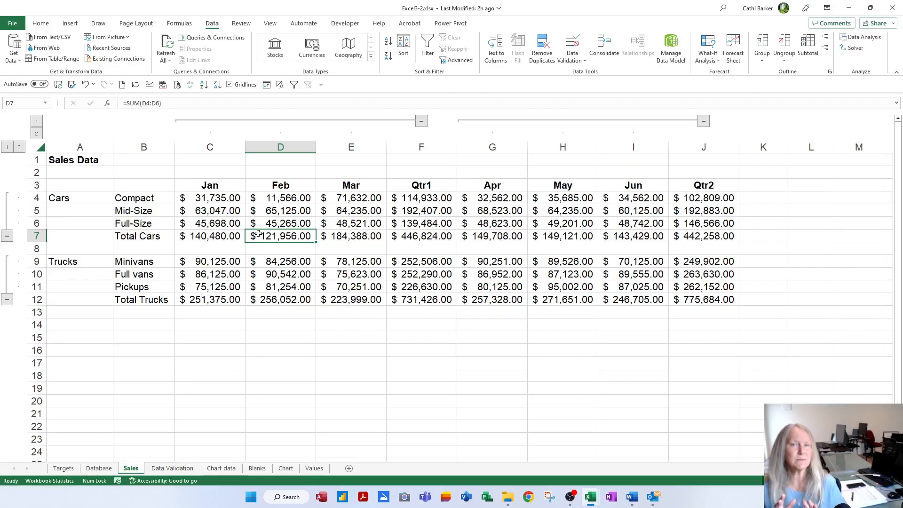
key("ctrl+p")
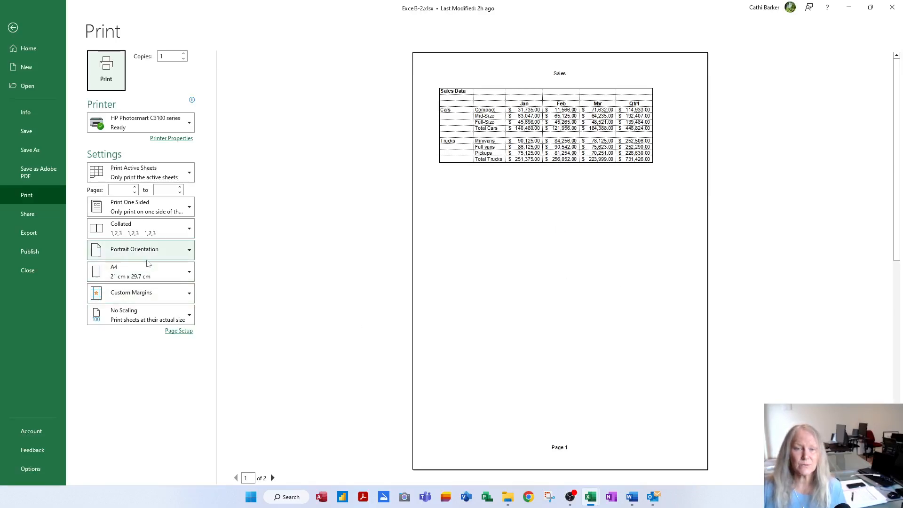
left_click(159, 251)
left_click(159, 296)
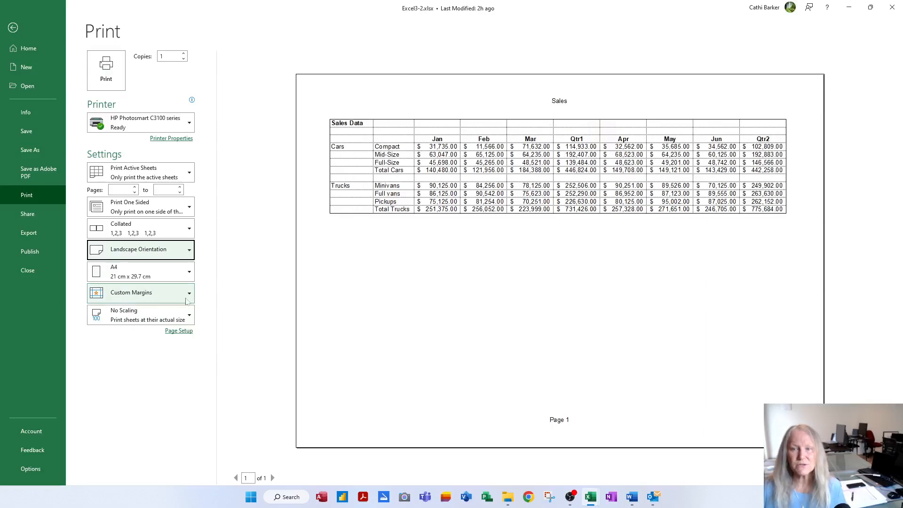
left_click(141, 315)
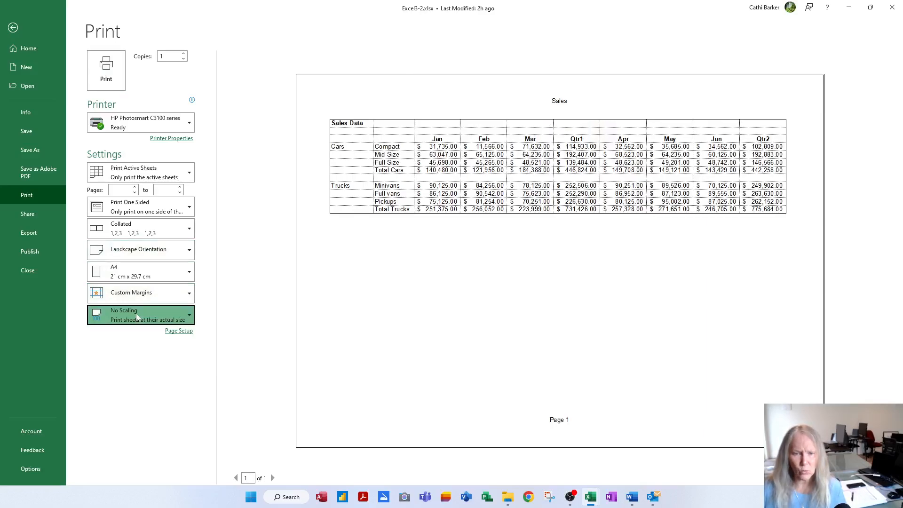
left_click(162, 365)
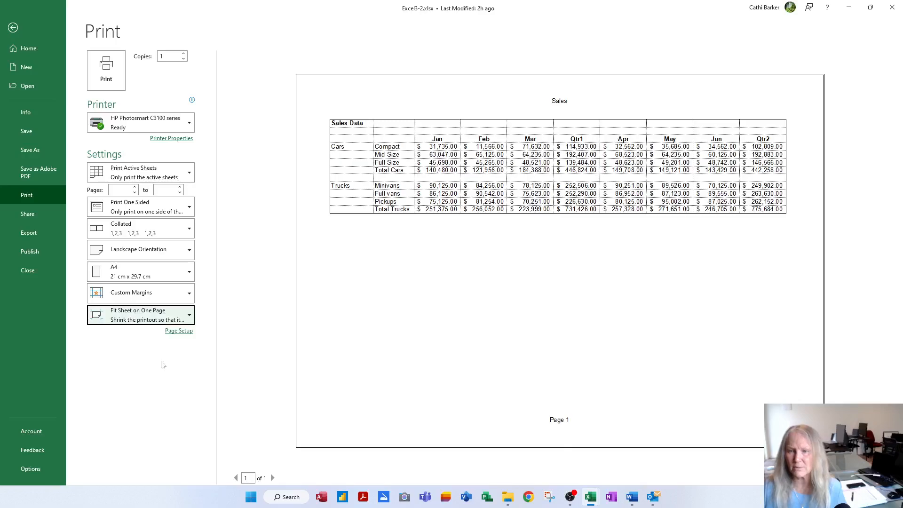
Center the printout both horizontally and vertically on the page.
left_click(179, 332)
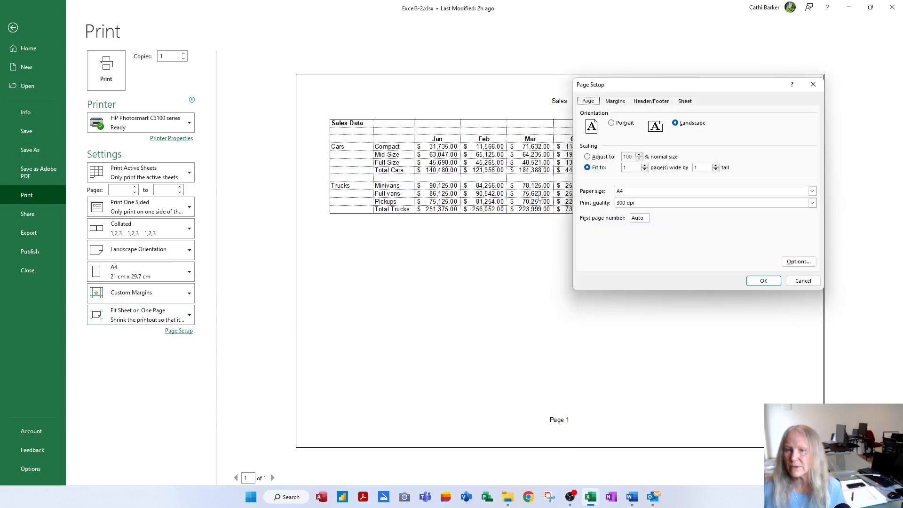
left_click(616, 103)
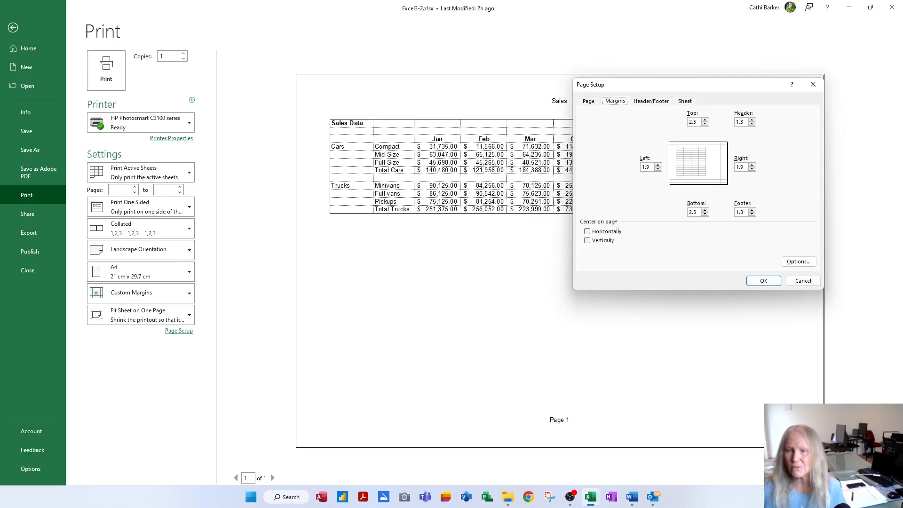
left_click(608, 232)
left_click(611, 243)
left_click(764, 281)
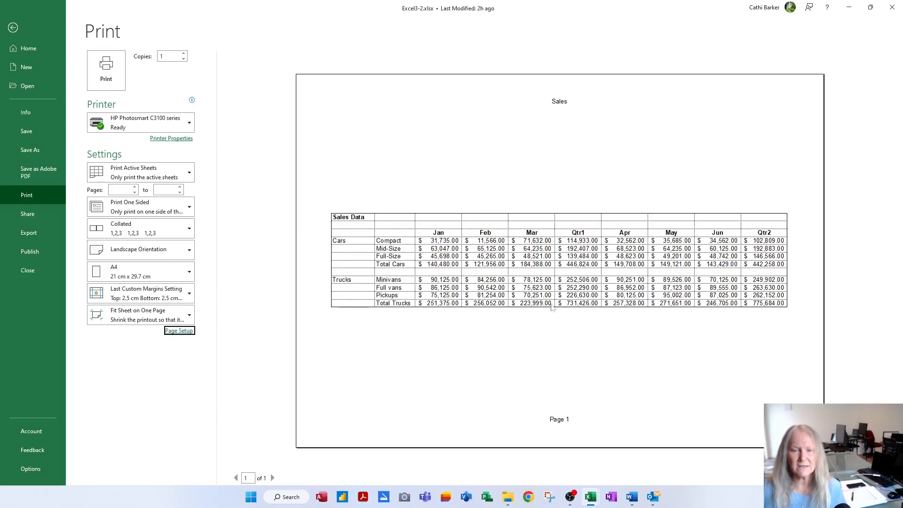
Replace the center section of the page header with the text "Detailed Report".
left_click(180, 331)
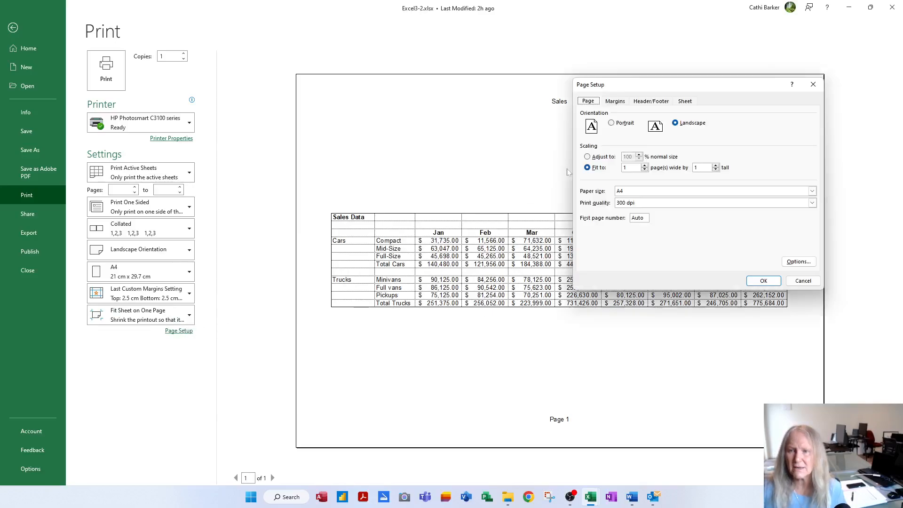
left_click(651, 101)
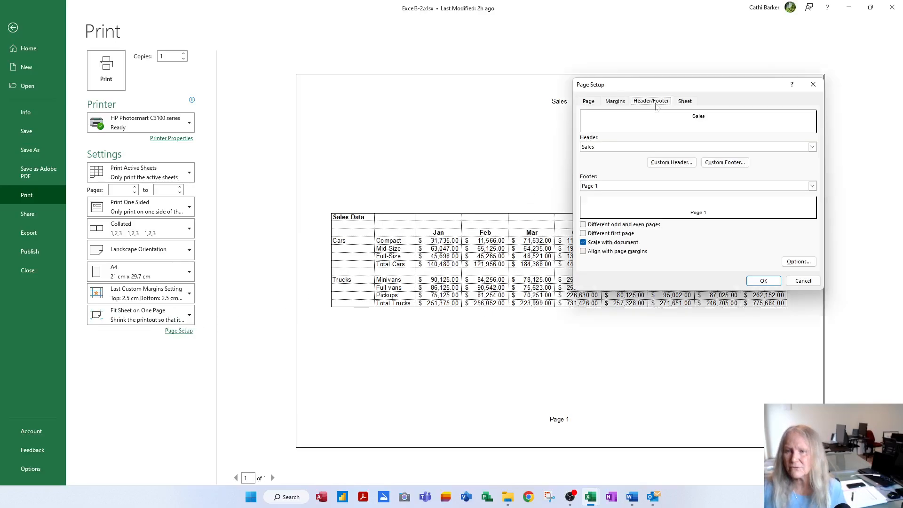
left_click(680, 164)
left_click(691, 208)
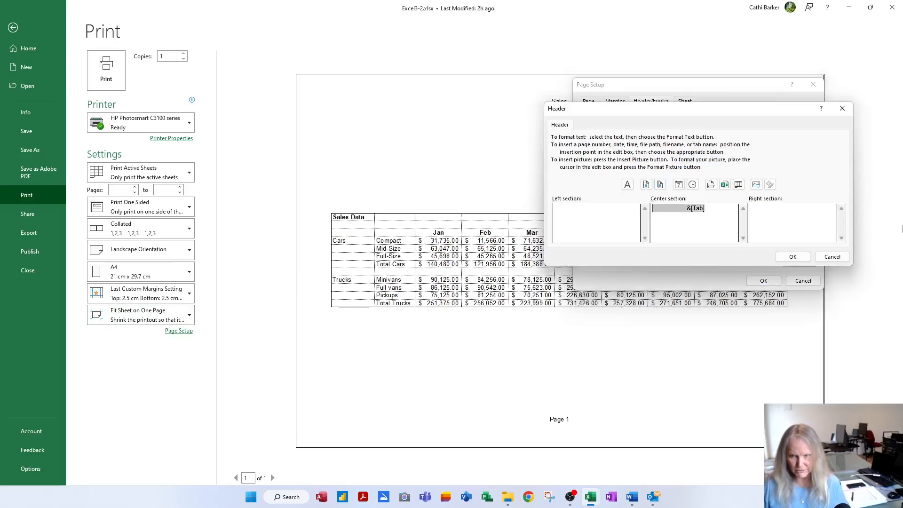
type("De")
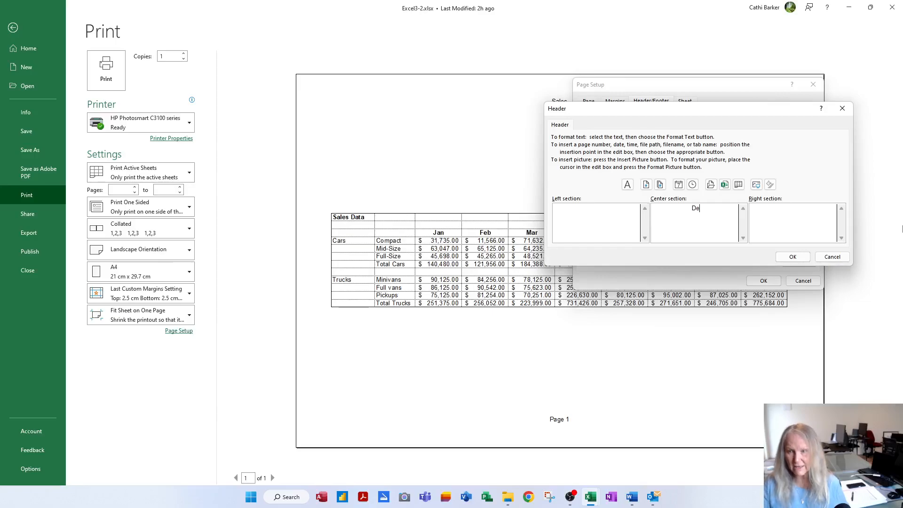
type("tailed Report")
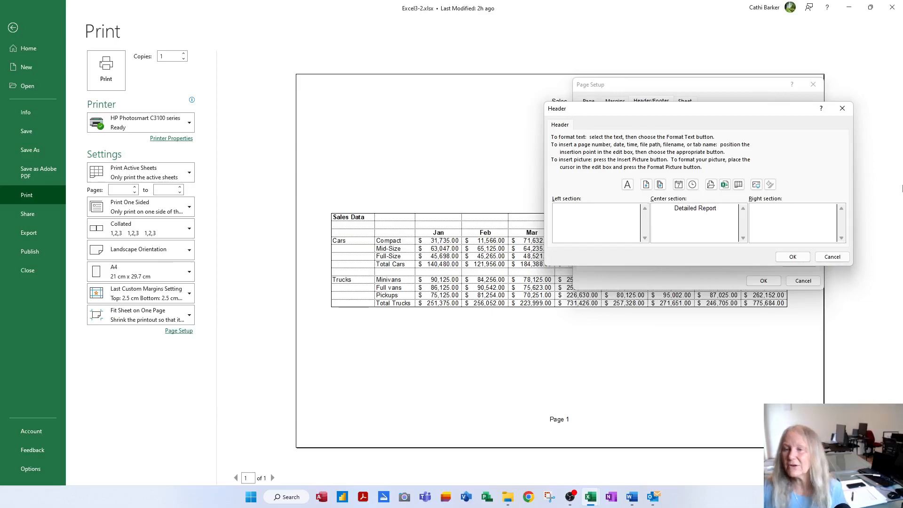
left_click(793, 258)
left_click(772, 281)
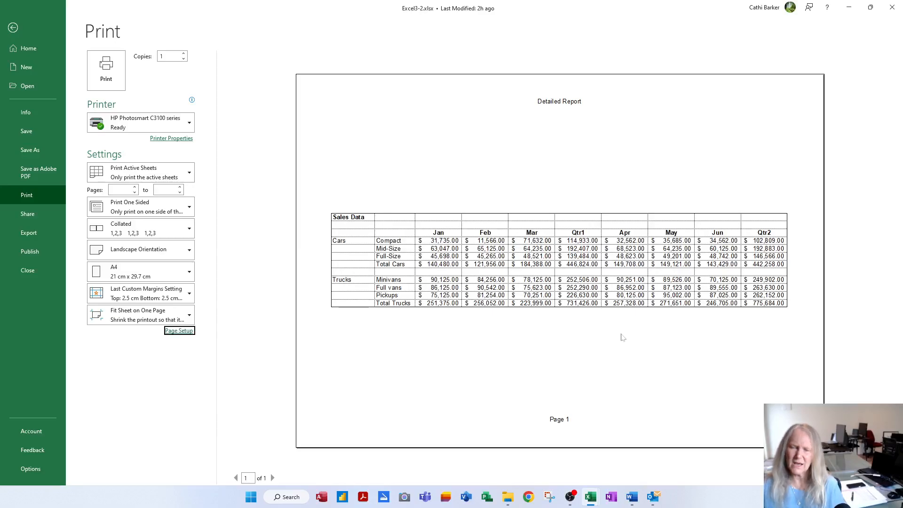
Remove the page number from the center section of the footer and apply the page setup.
left_click(180, 332)
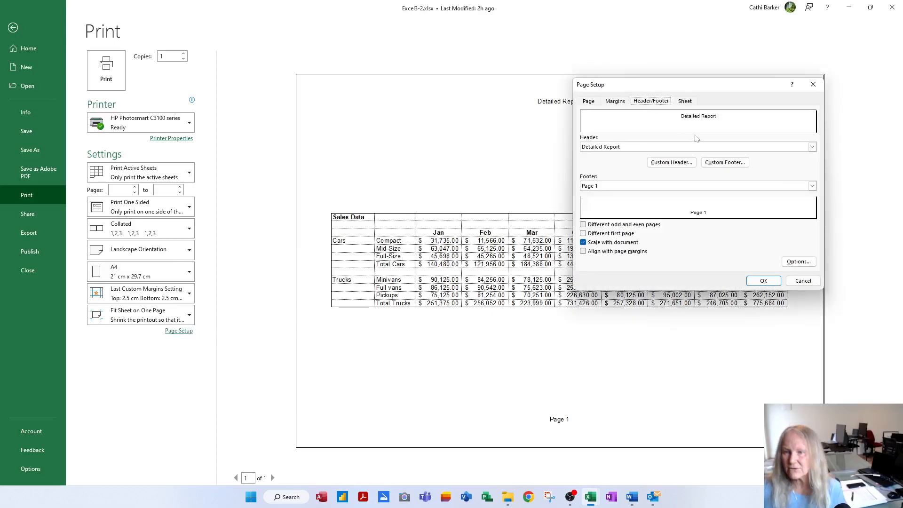
left_click(724, 162)
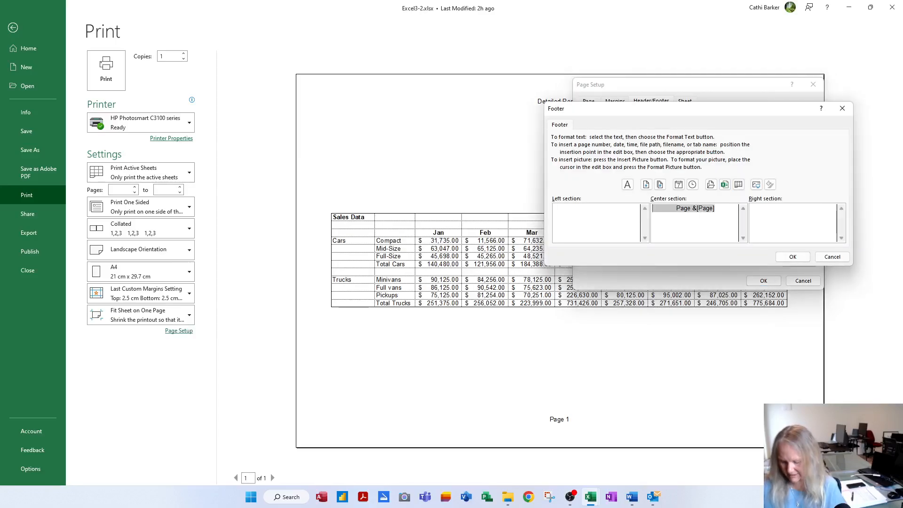
key("Delete")
left_click(793, 257)
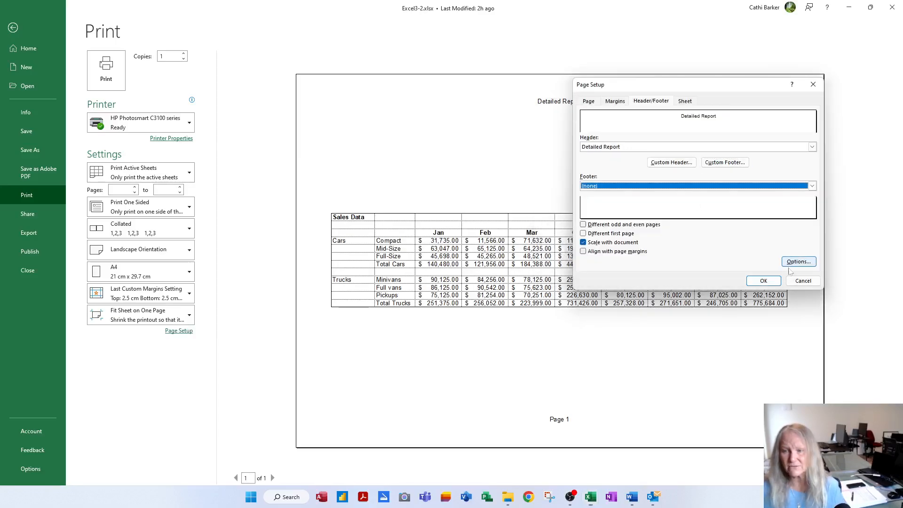
left_click(763, 281)
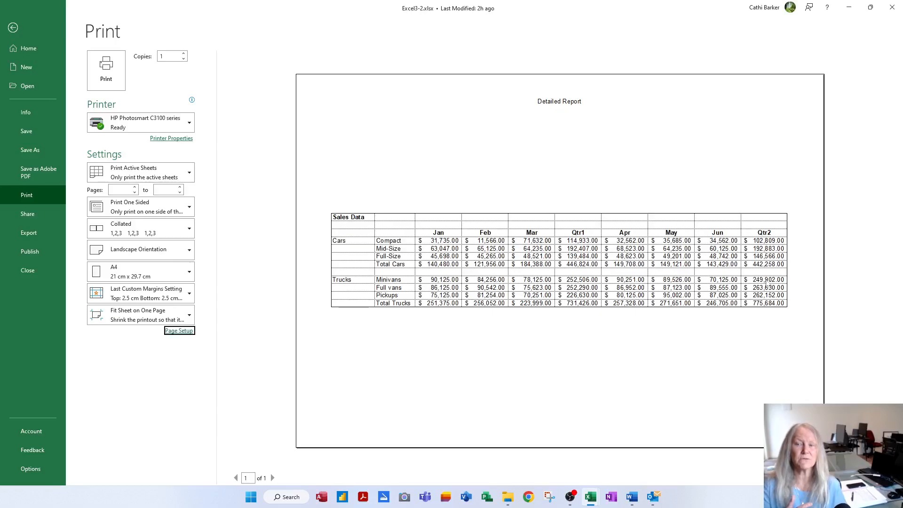
Save the current sheet layout as a custom view named "Detailed Report", including print settings and hidden rows, columns and filter settings.
left_click(13, 28)
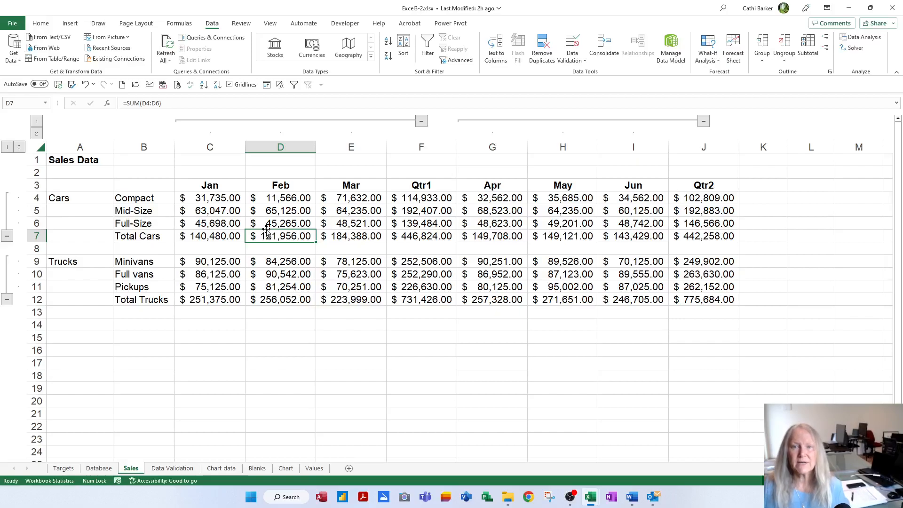
left_click(272, 26)
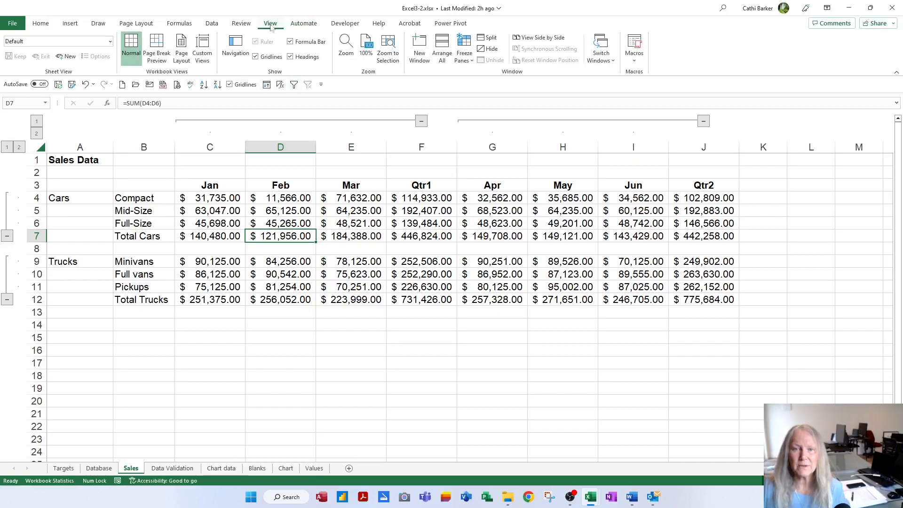
left_click(202, 61)
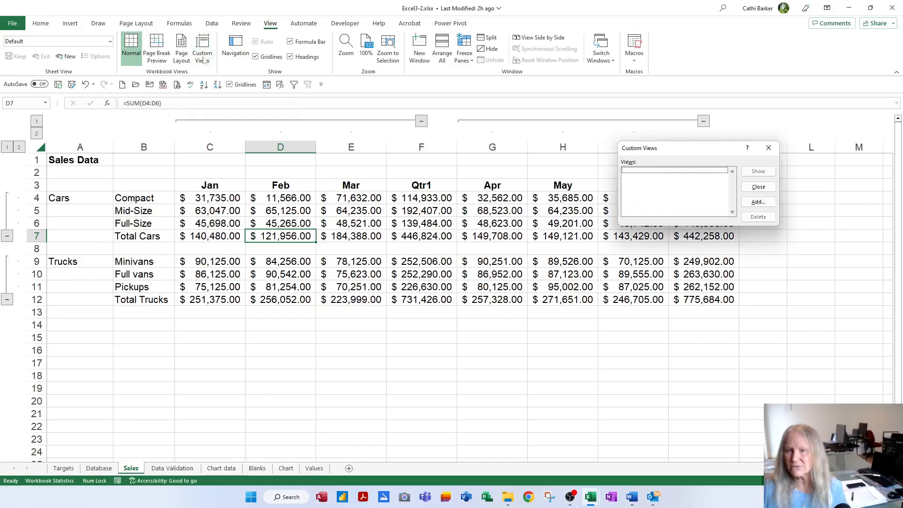
left_click(757, 203)
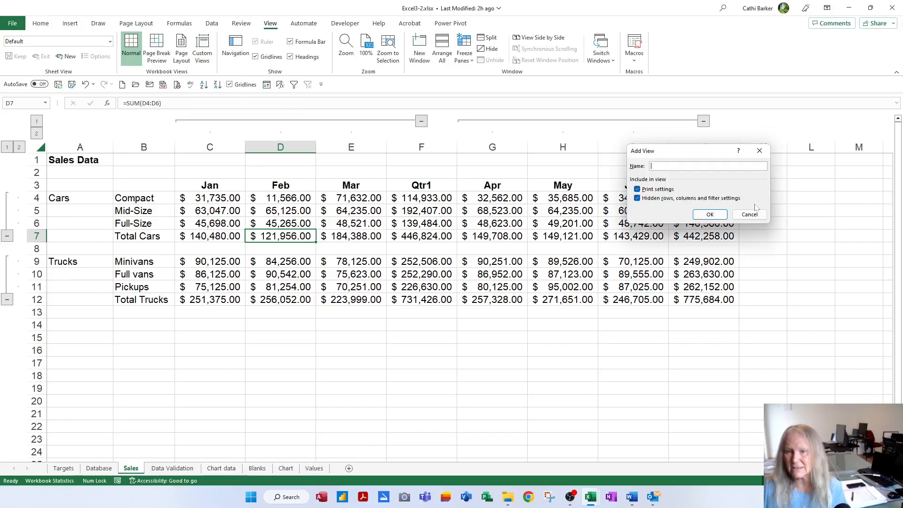
type("Detail")
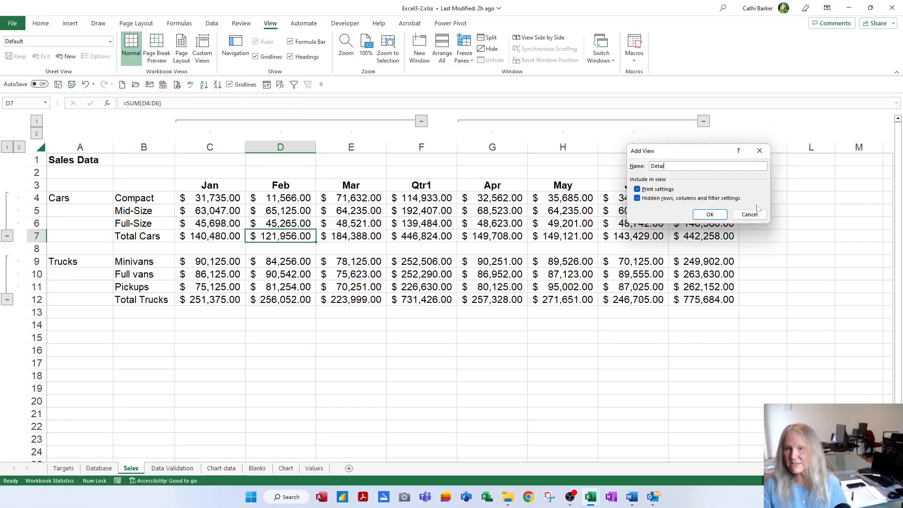
type("ed Report")
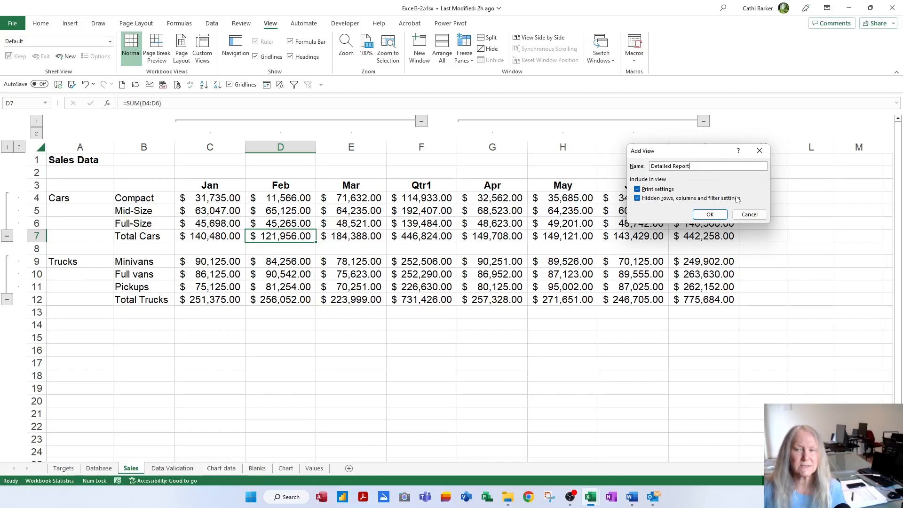
left_click(706, 215)
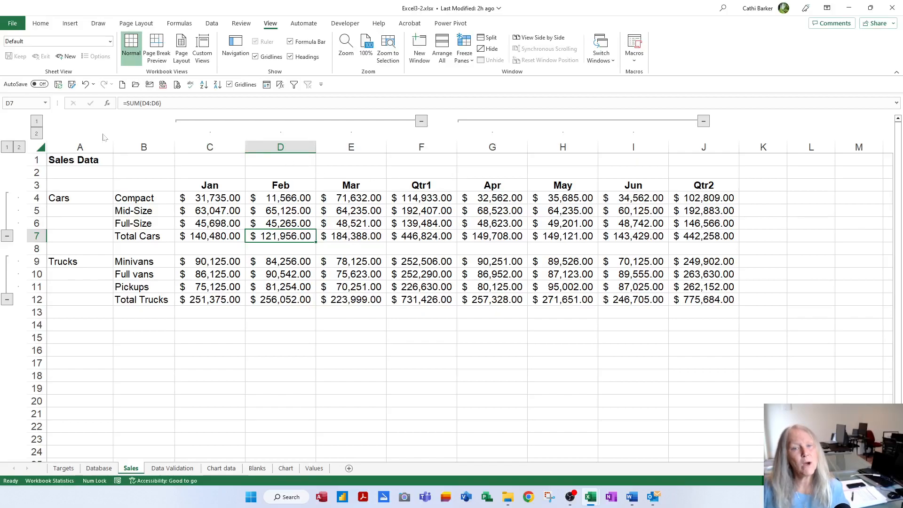
Collapse the monthly columns to the quarterly totals and set the print scaling to 150% of normal size.
left_click(36, 121)
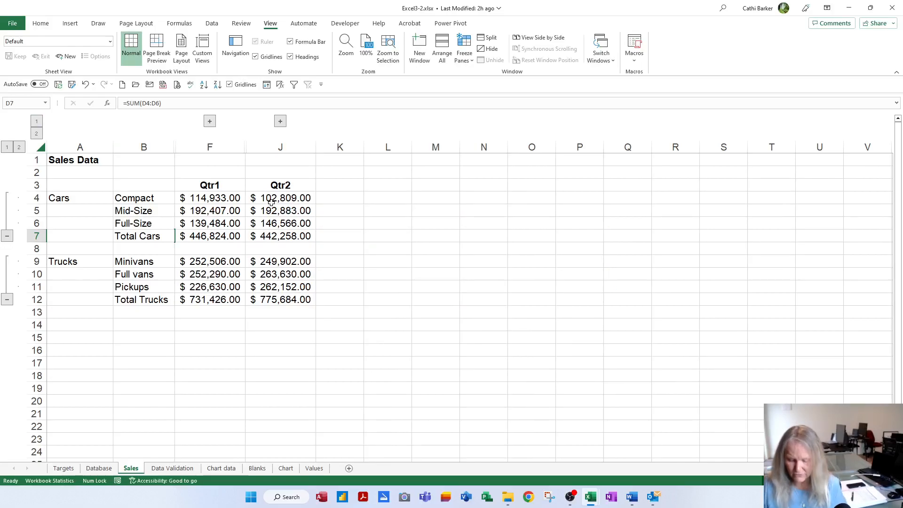
key("ctrl+p")
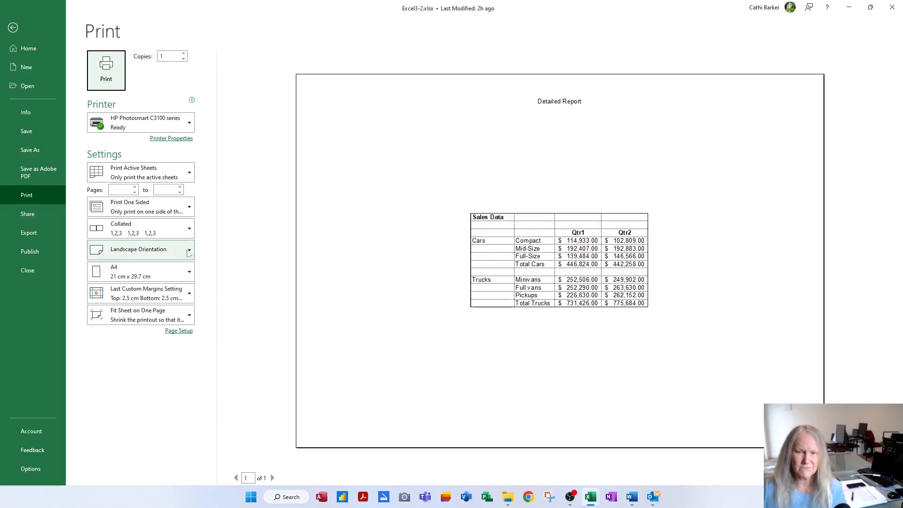
left_click(182, 332)
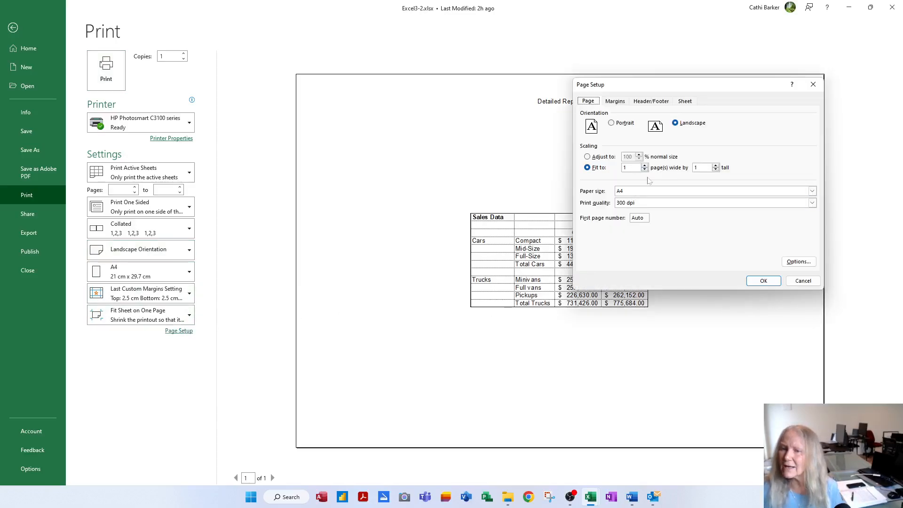
left_click(604, 158)
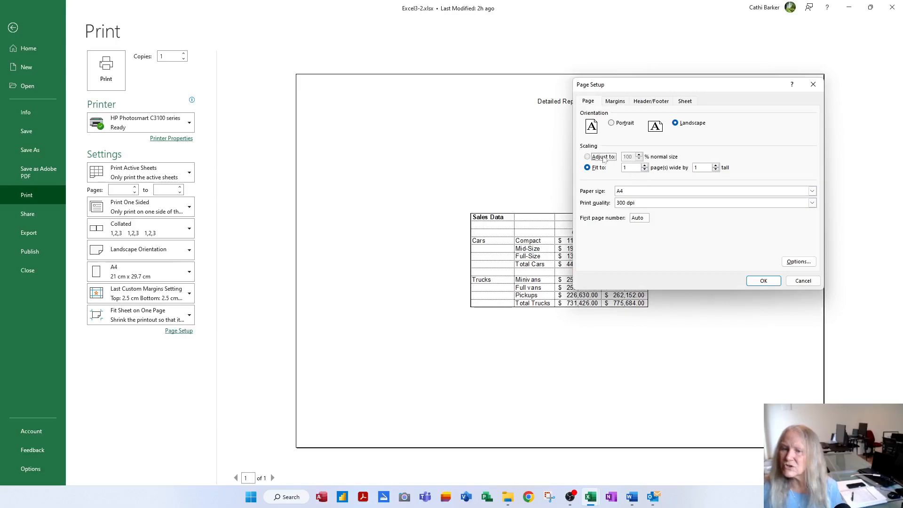
type("150")
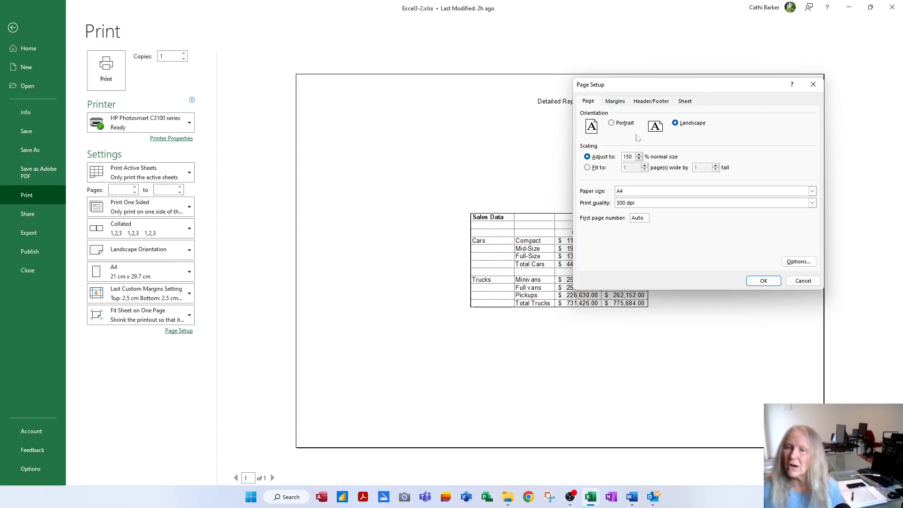
Change the center section of the page header to "Quarterly Report".
left_click(659, 104)
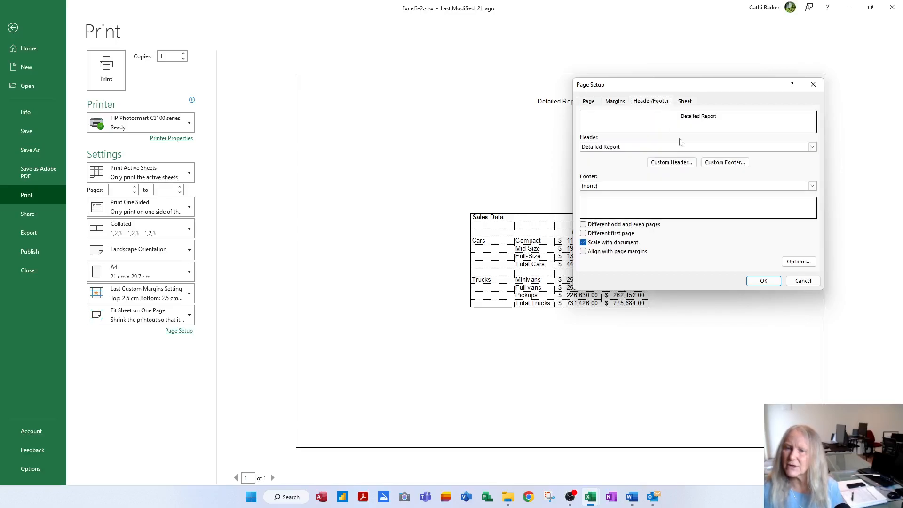
left_click(672, 162)
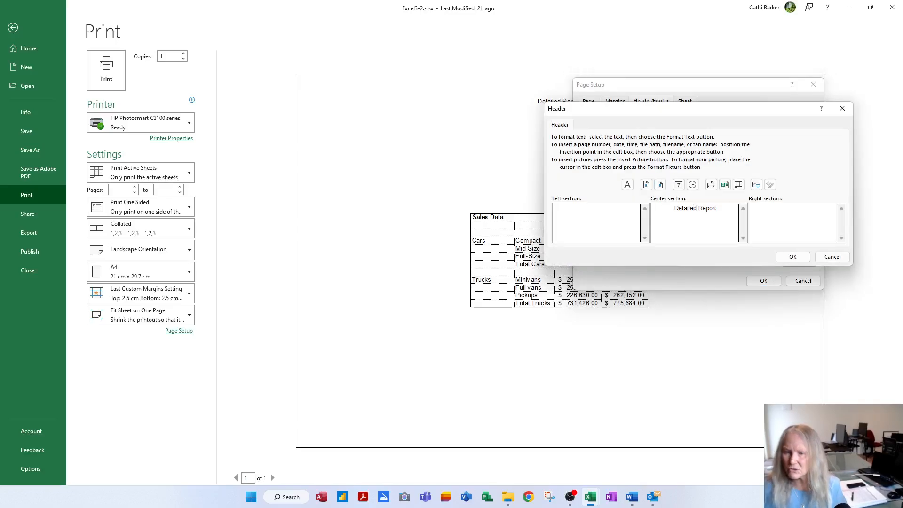
left_click_drag(653, 208, 698, 208)
type("Quarterly")
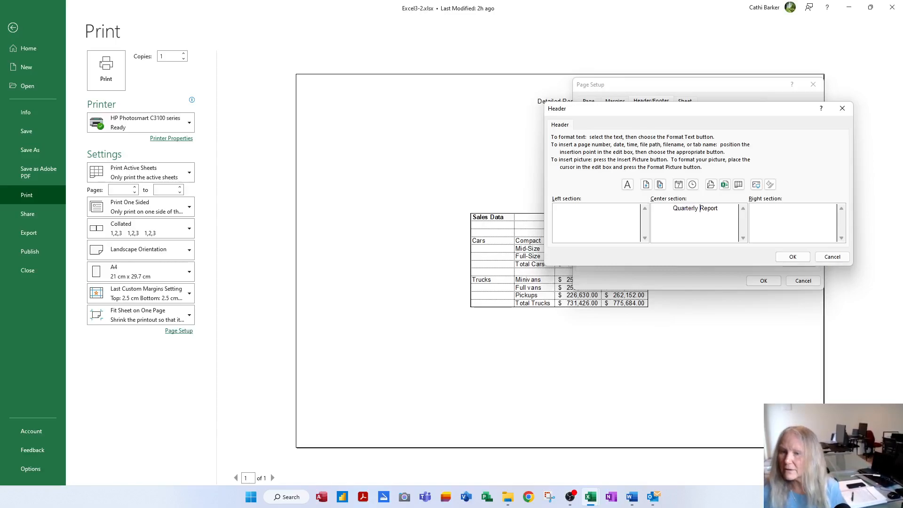
left_click(793, 257)
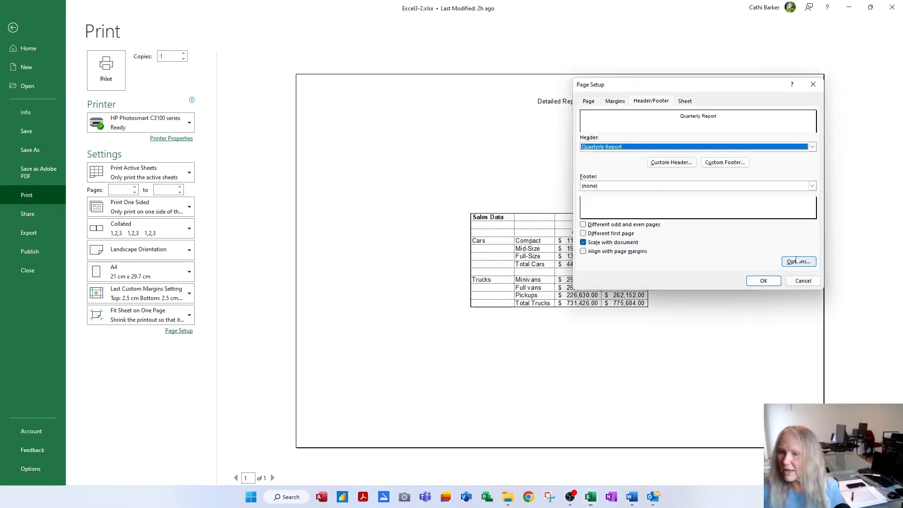
Apply the page setup and save the layout as a custom view named "Quarterly Report", including print settings and hidden rows, columns and filter settings.
left_click(764, 281)
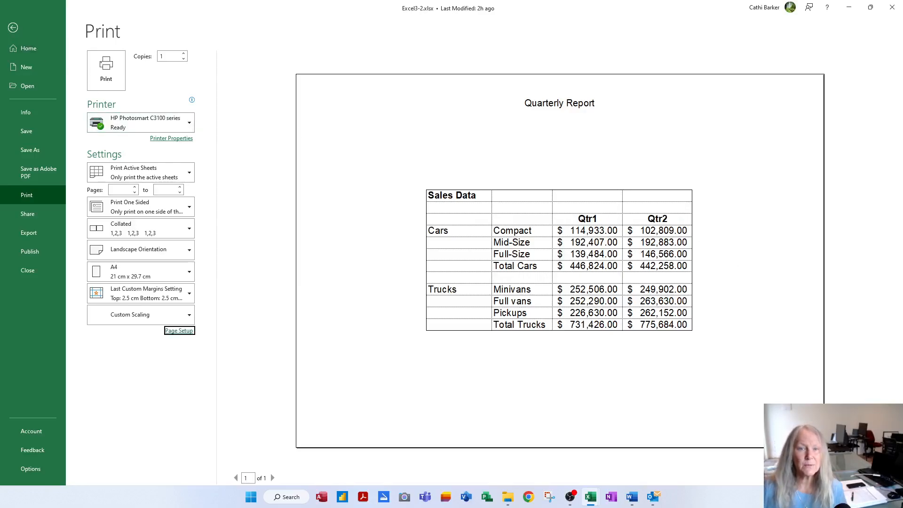
left_click(20, 33)
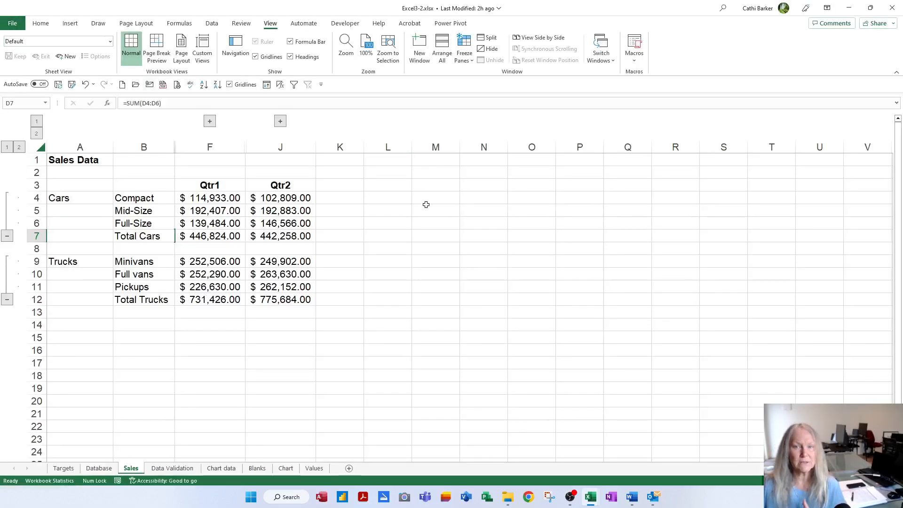
left_click(204, 57)
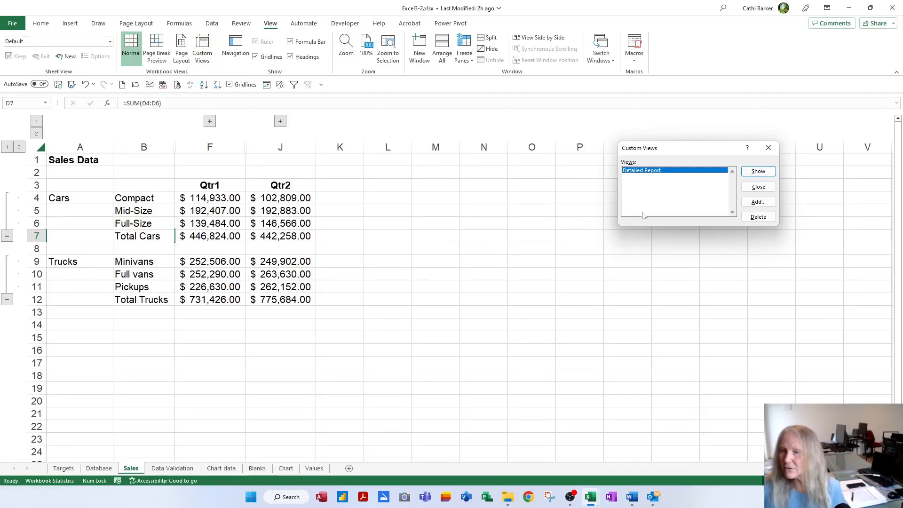
left_click(767, 203)
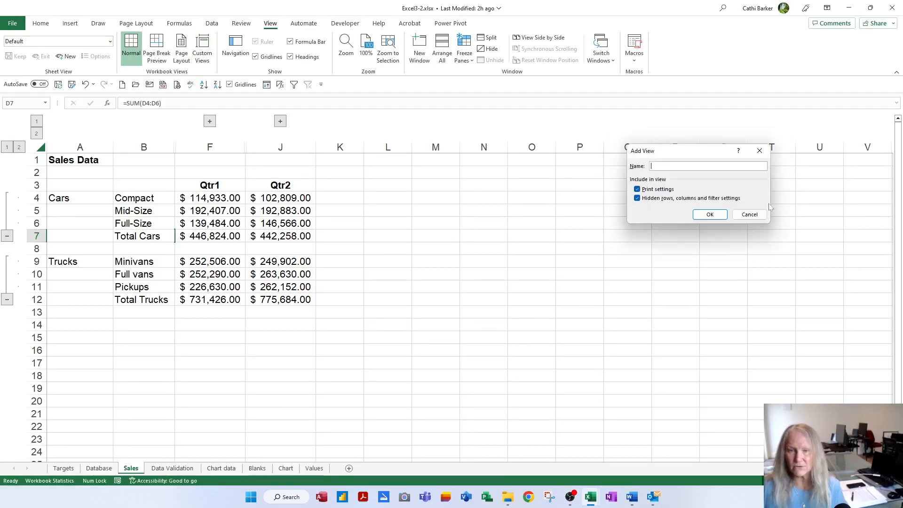
type("Quarterly Report")
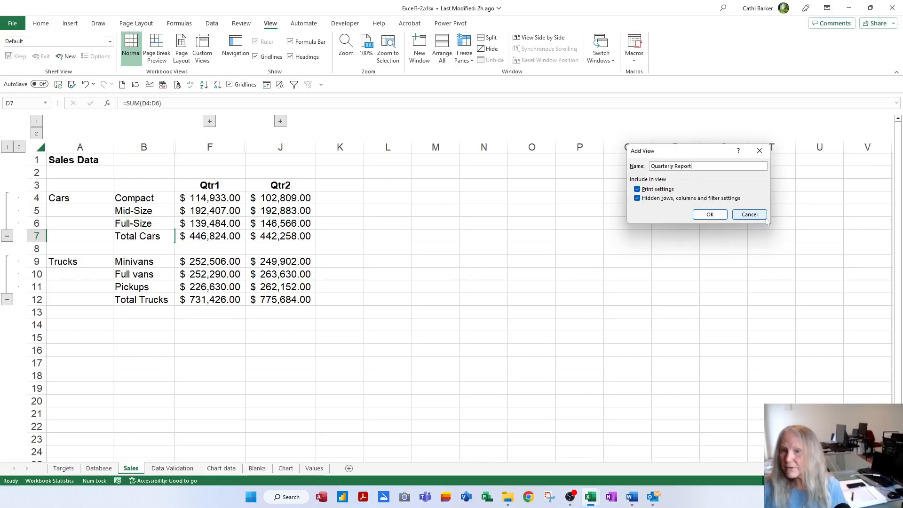
left_click(716, 217)
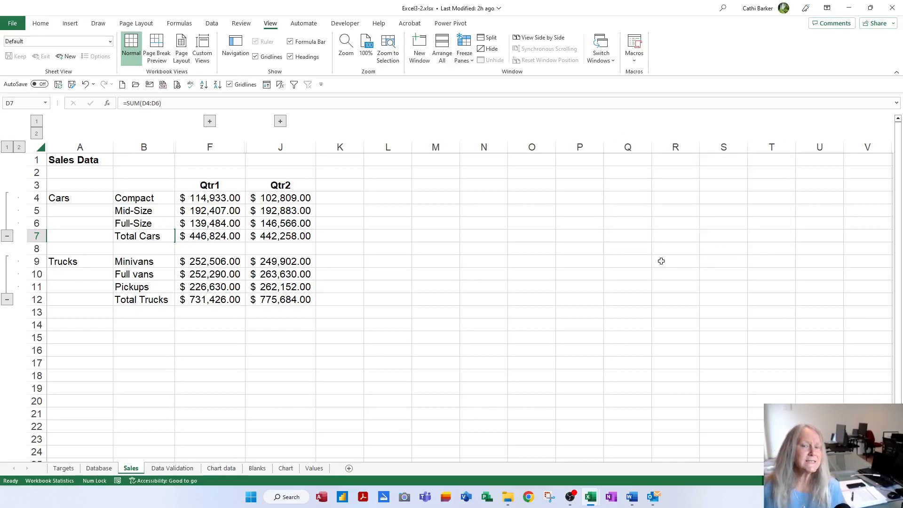
Collapse the rows to the car and truck totals and change the center section of the page header to "Summary Report".
left_click(7, 147)
left_click(228, 202)
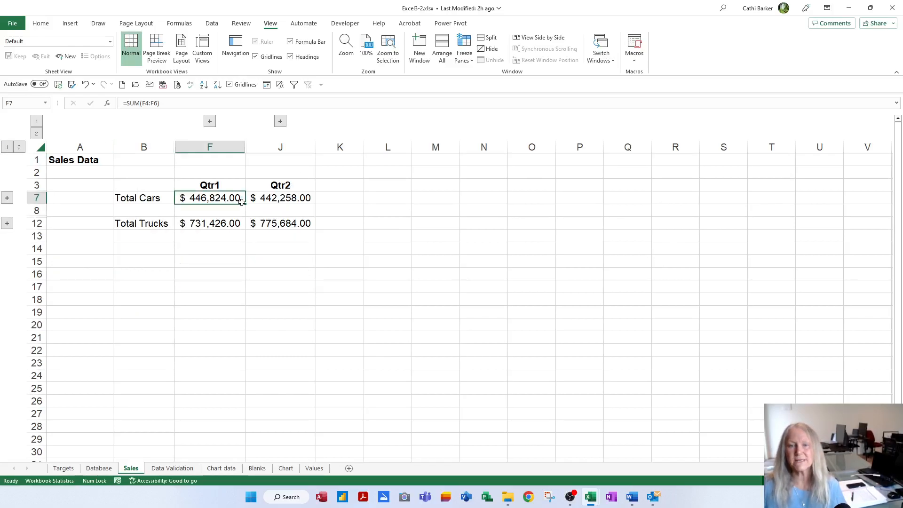
key("ctrl+p")
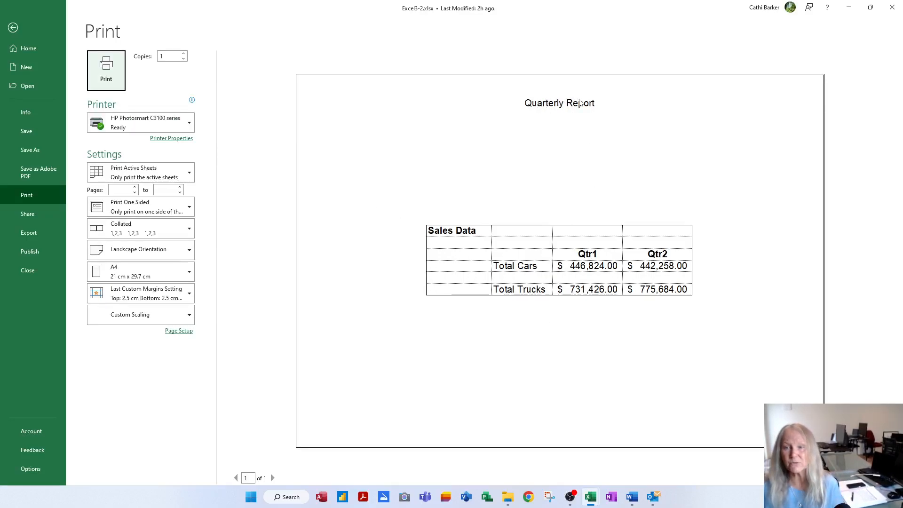
left_click(179, 331)
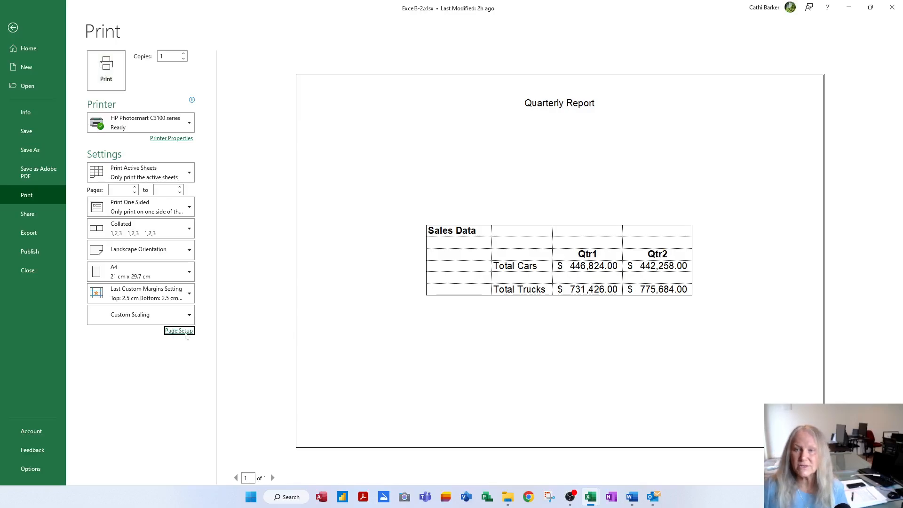
left_click(650, 102)
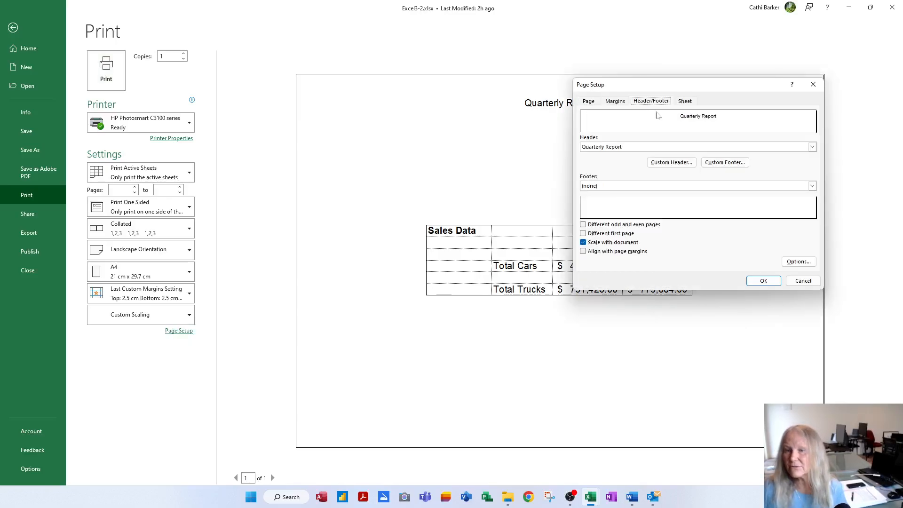
left_click(673, 164)
left_click_drag(653, 209, 698, 208)
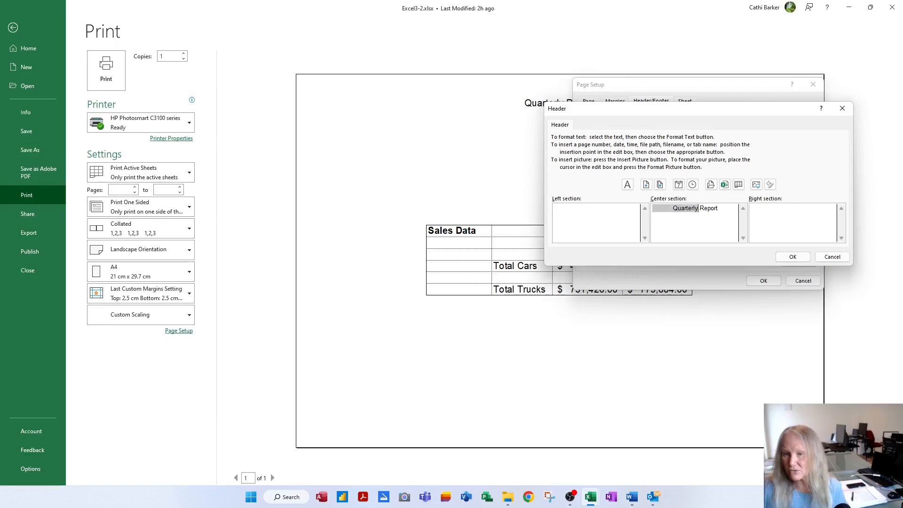
type("Summary")
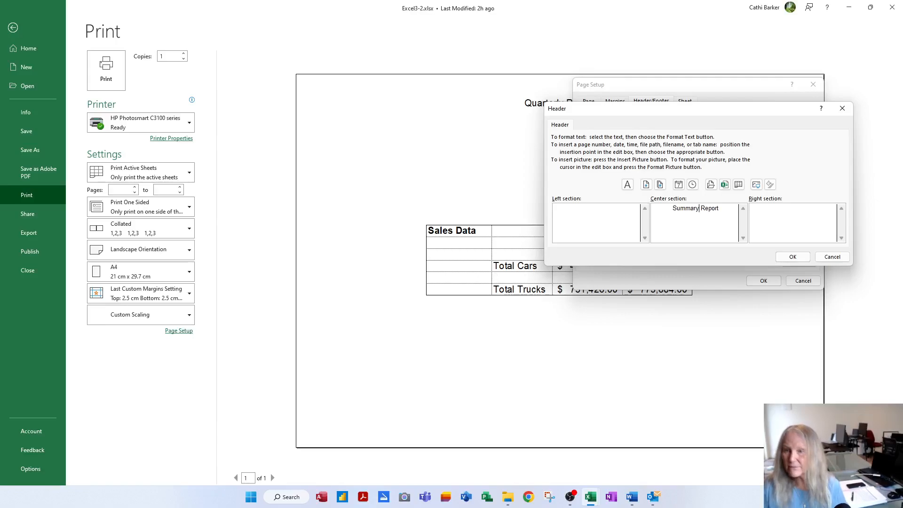
left_click(793, 257)
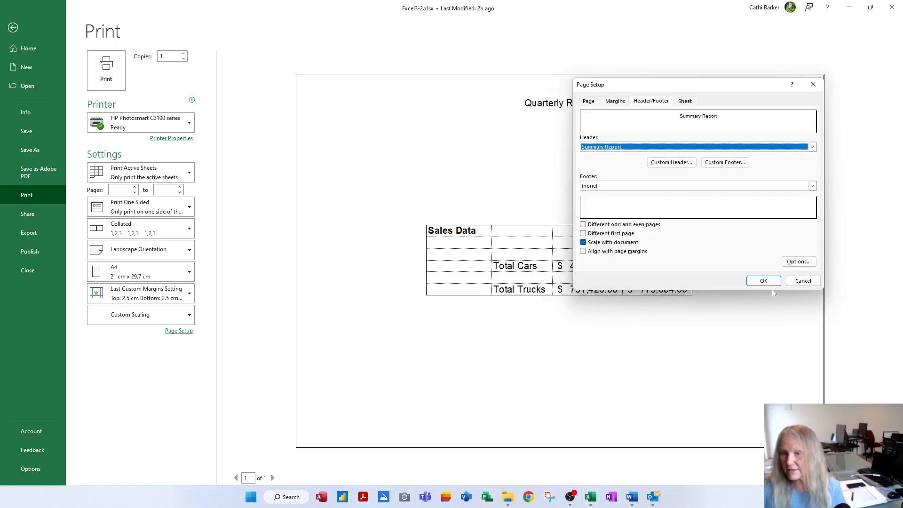
left_click(765, 280)
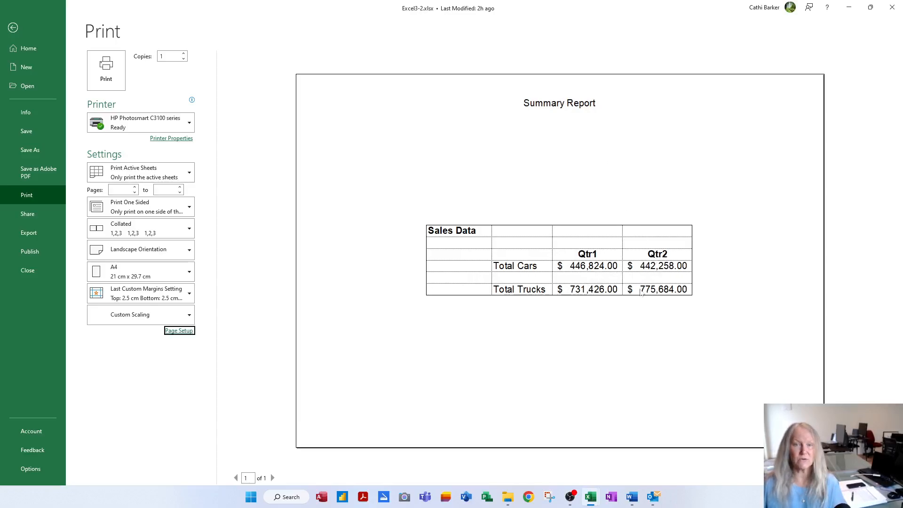
Save the collapsed totals layout as a custom view named "Summary Report", including print settings and hidden rows, columns and filter settings.
left_click(13, 27)
left_click(202, 47)
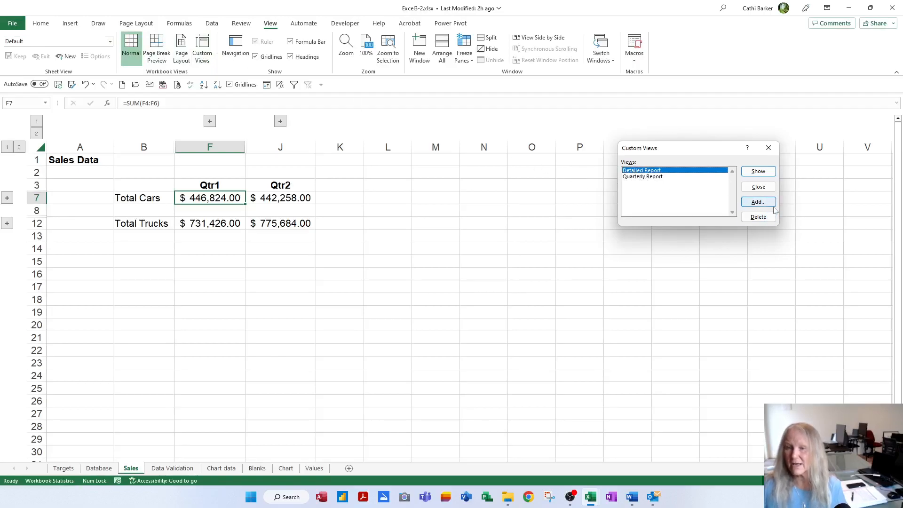
left_click(759, 202)
type("Summary Re")
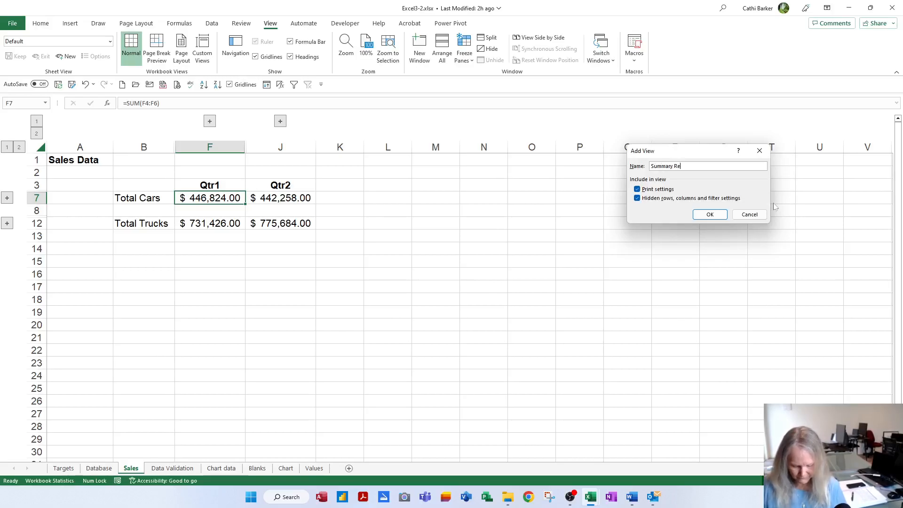
type("port")
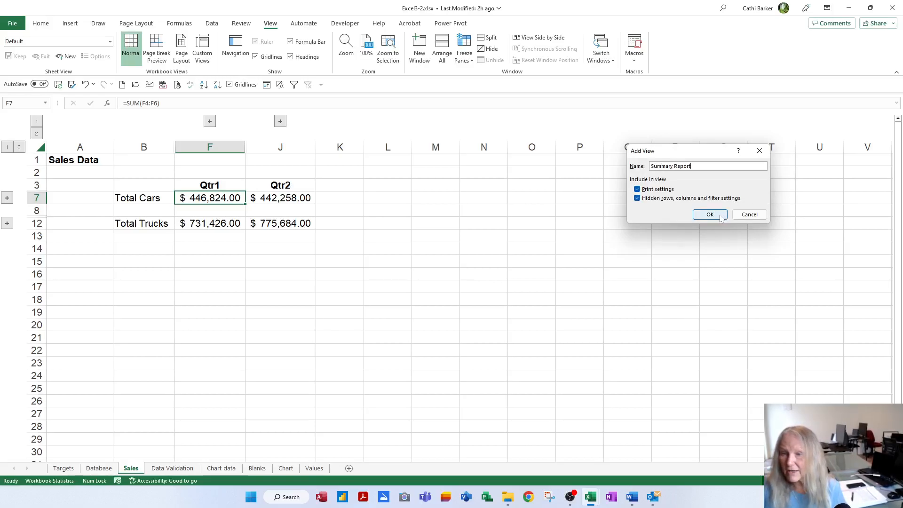
left_click(722, 216)
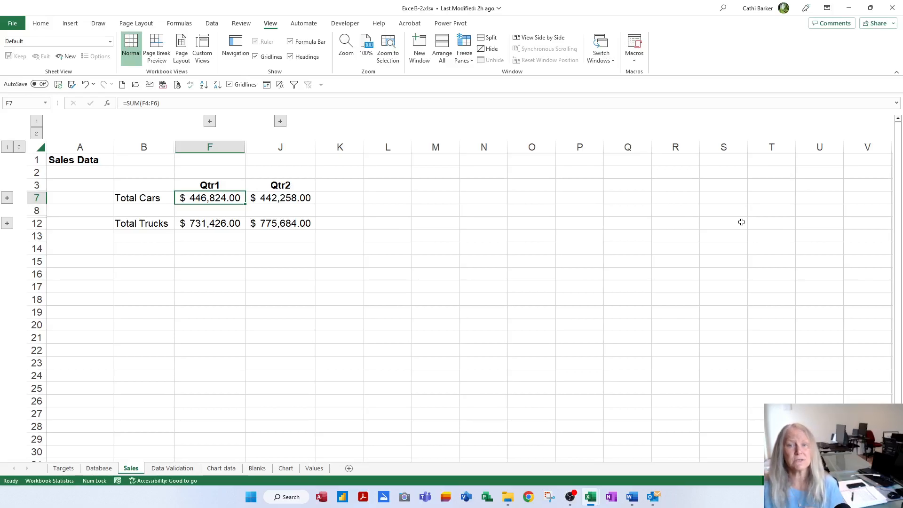
Show the "Detailed Report" custom view and check its print preview.
left_click(203, 47)
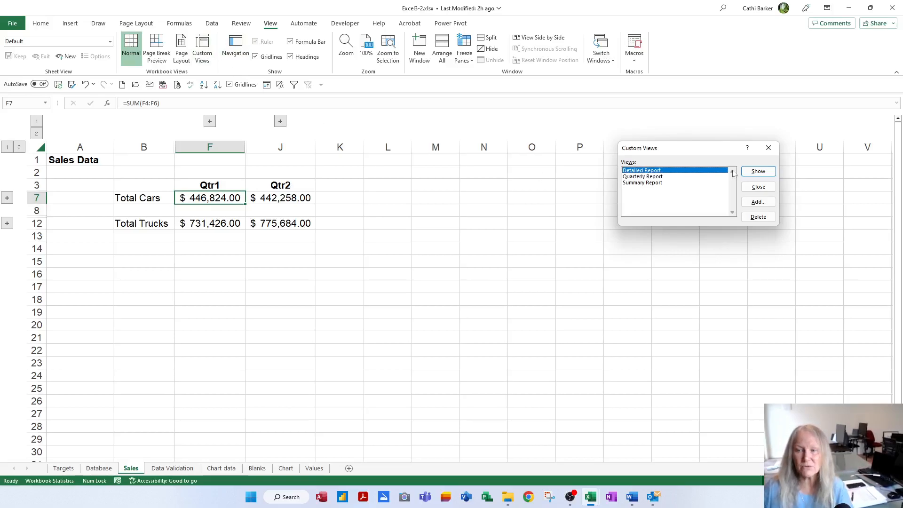
left_click(758, 172)
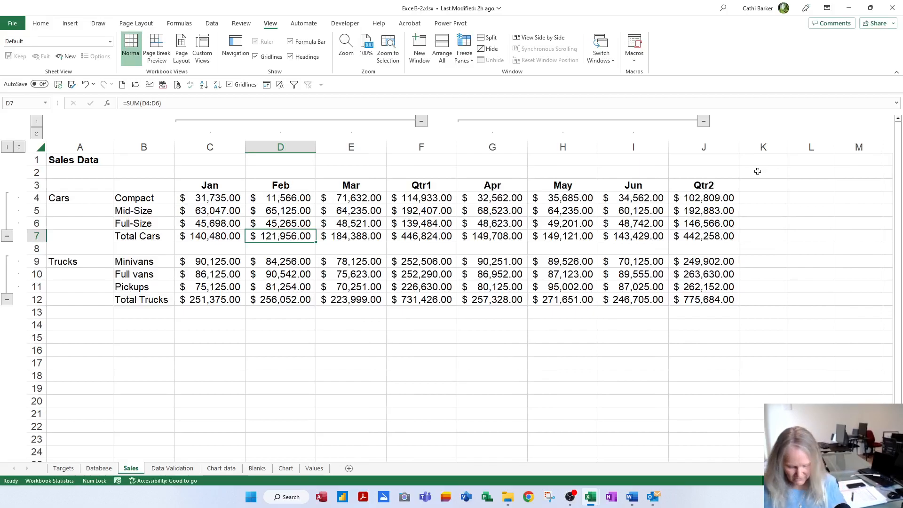
key("ctrl+p")
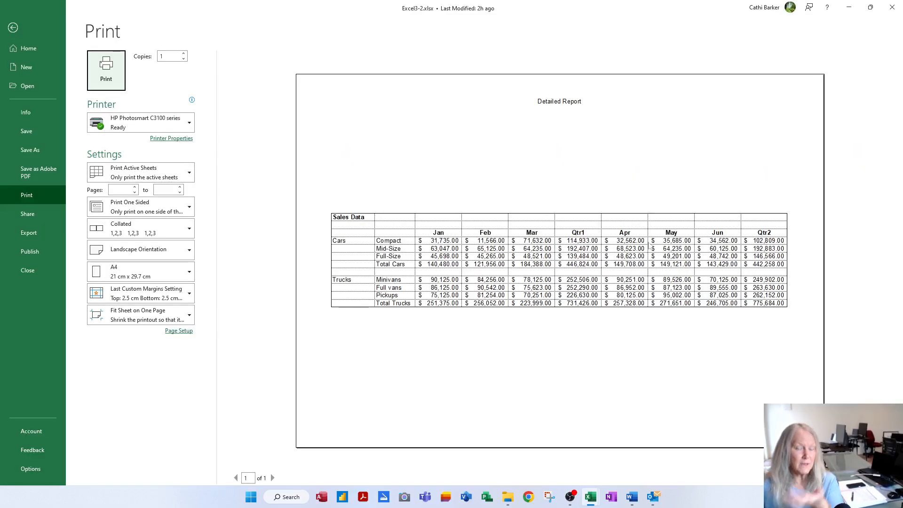
key("Escape")
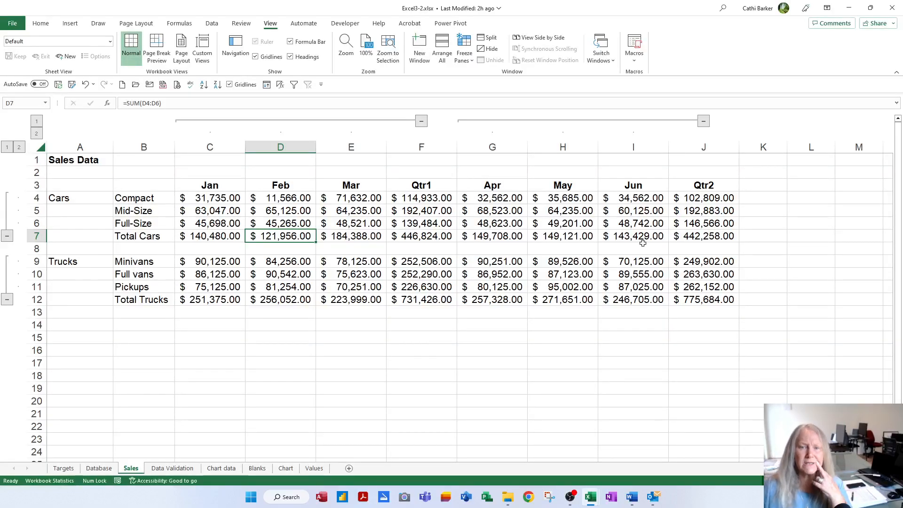
Show the "Quarterly Report" custom view and check its print preview.
left_click(202, 47)
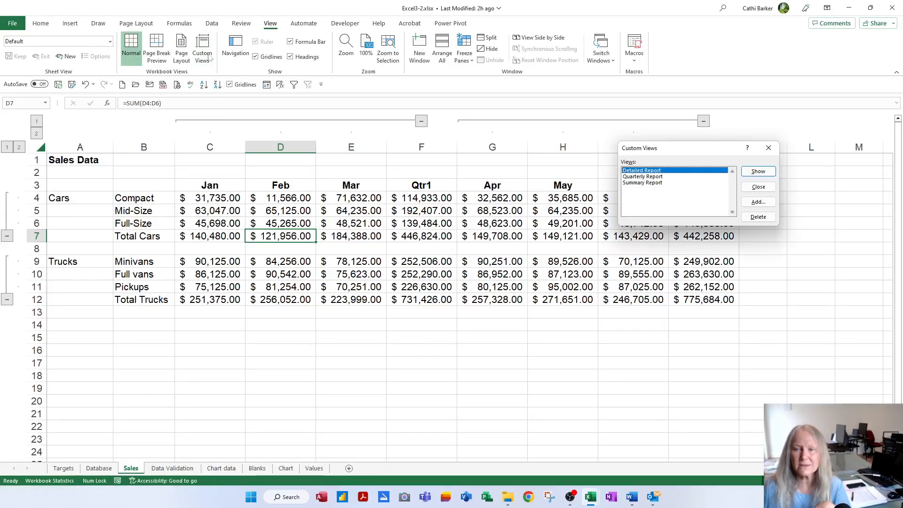
left_click(653, 182)
left_click(758, 172)
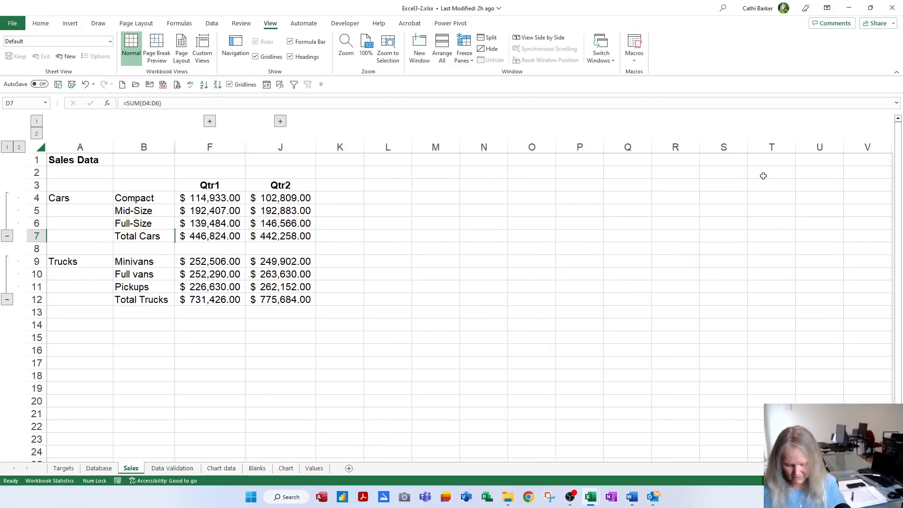
key("ctrl+p")
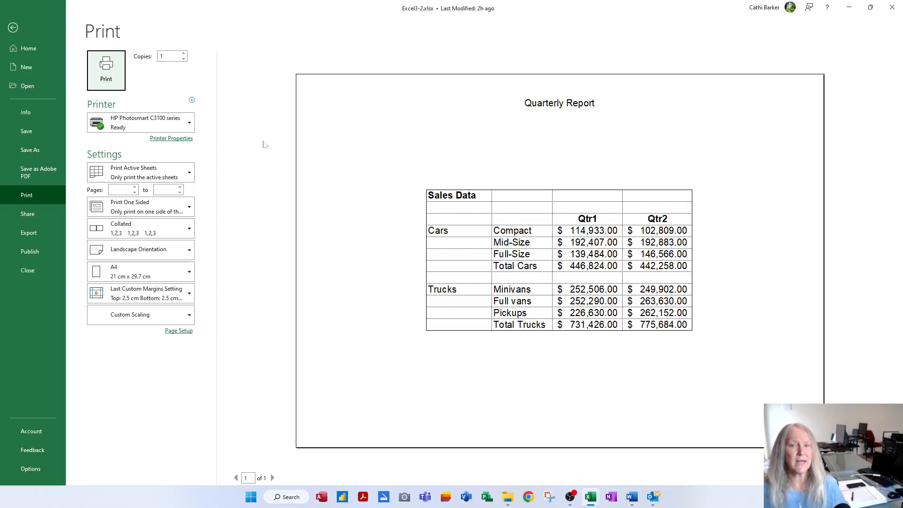
left_click(13, 28)
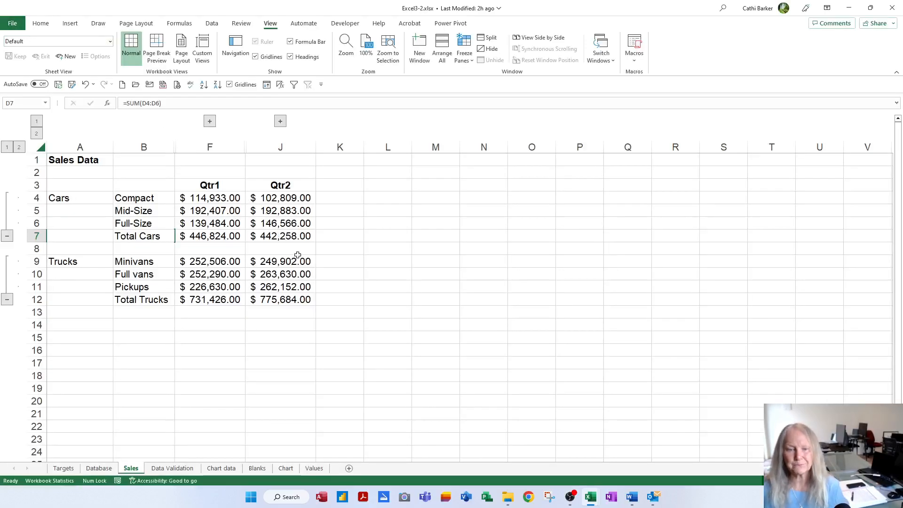
Set the Targets sheet's print scaling to fit 1 page wide, leaving the number of pages tall blank.
left_click(64, 468)
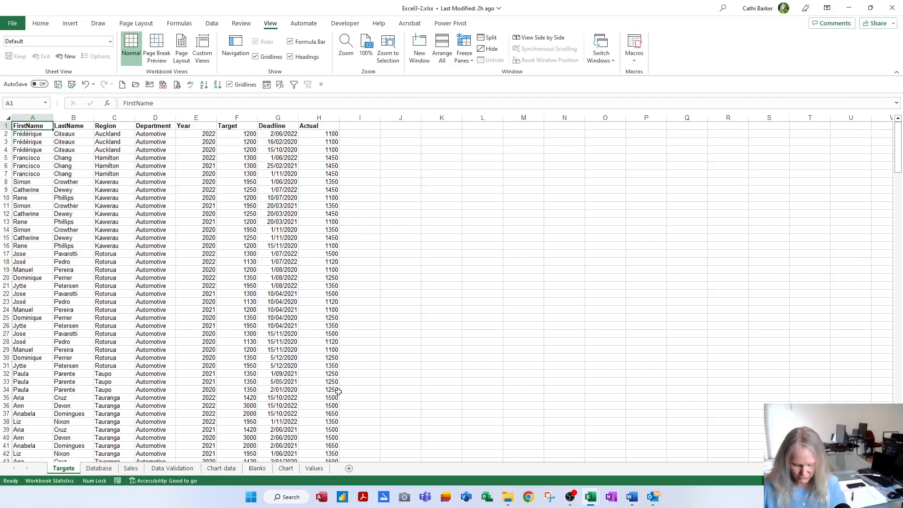
key("ctrl+p")
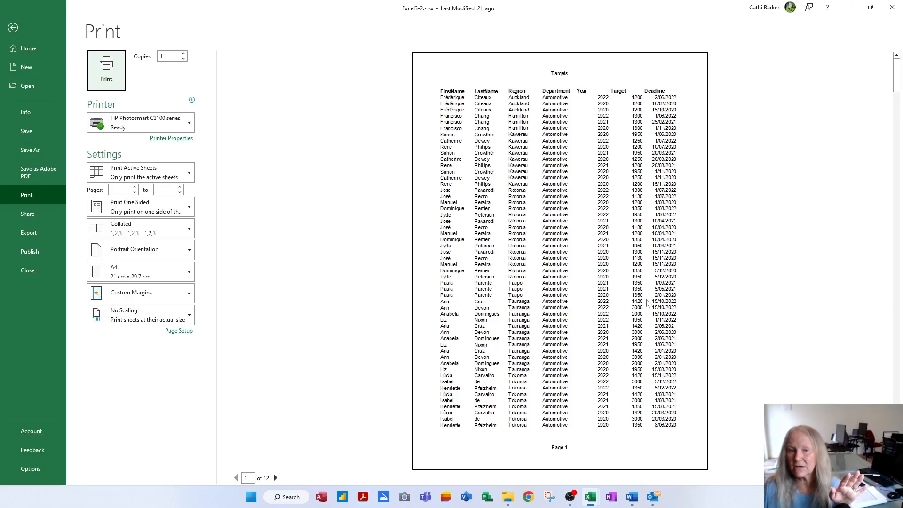
left_click(181, 332)
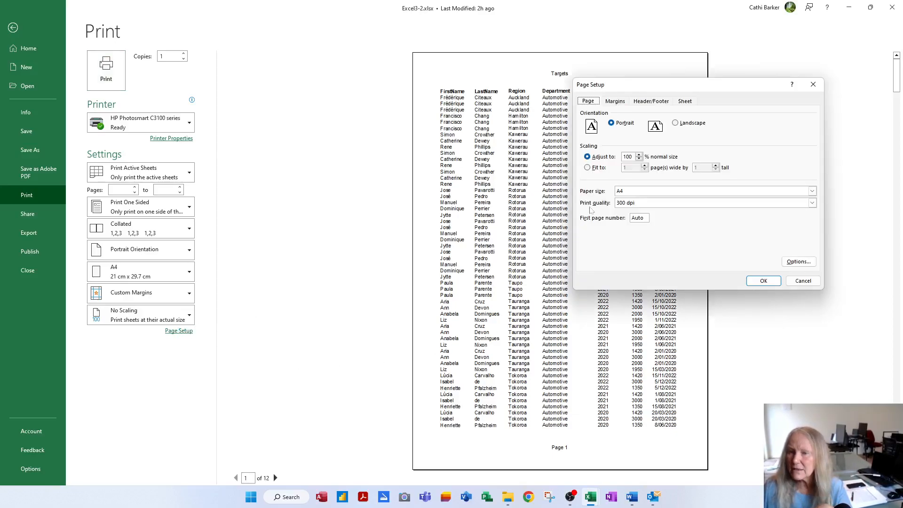
left_click(598, 168)
key("Tab")
key("BackSpace")
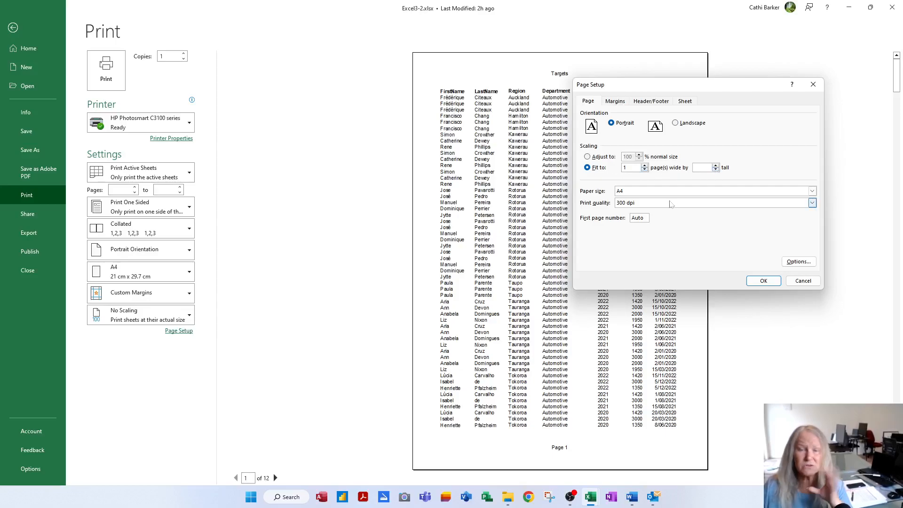
Replace the Targets sheet's centre header text with "All Records Report".
left_click(621, 105)
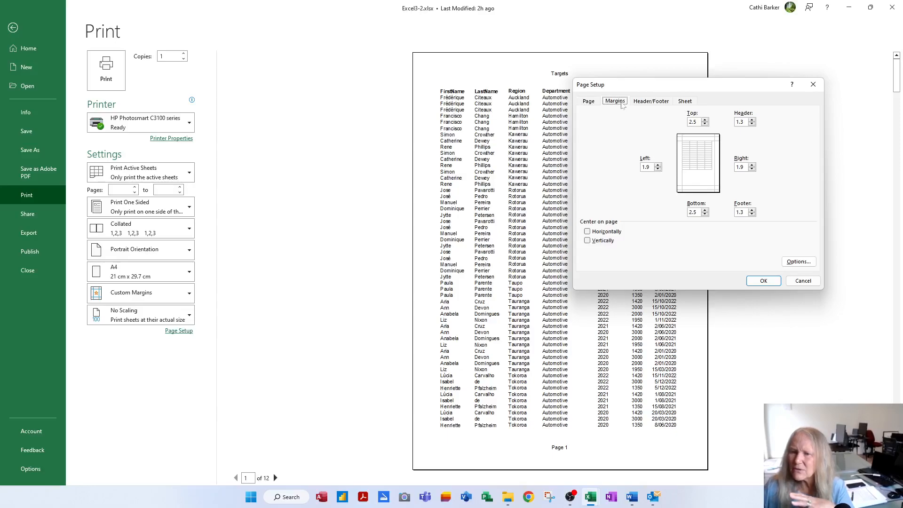
left_click(649, 105)
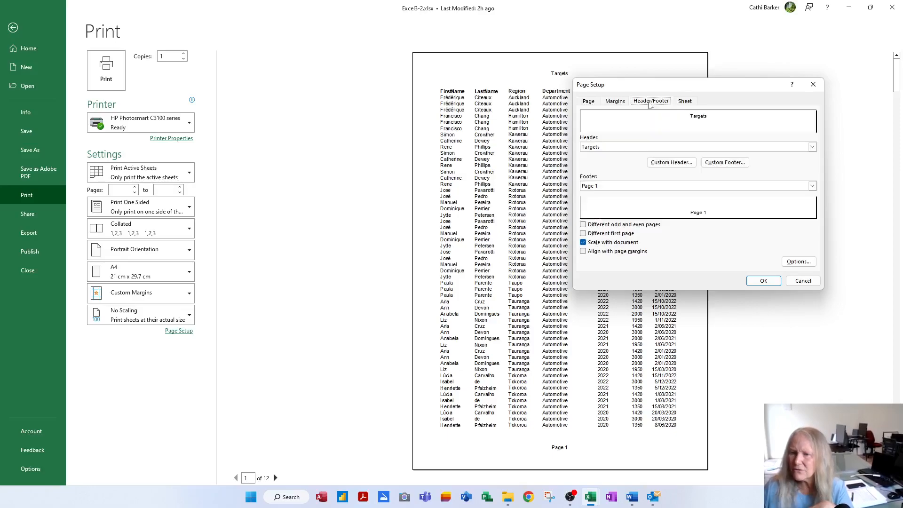
left_click(682, 164)
left_click_drag(705, 208, 653, 208)
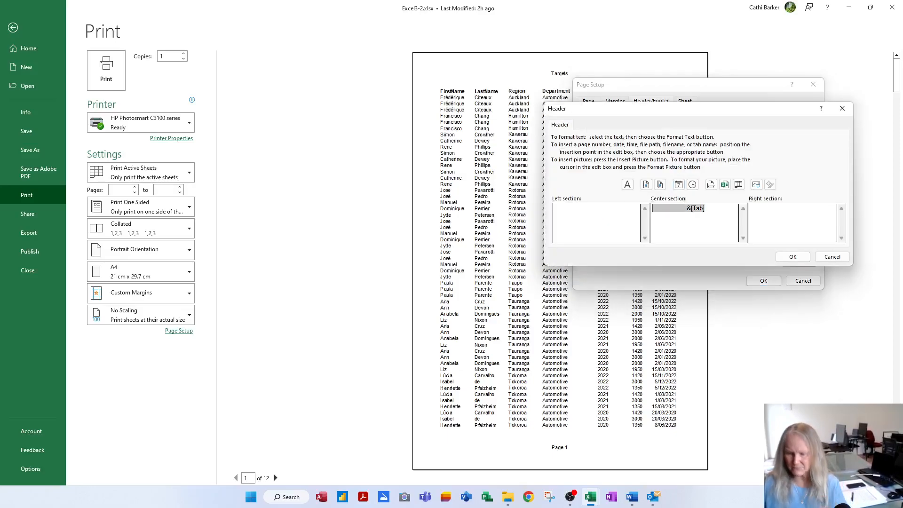
type("All Rec")
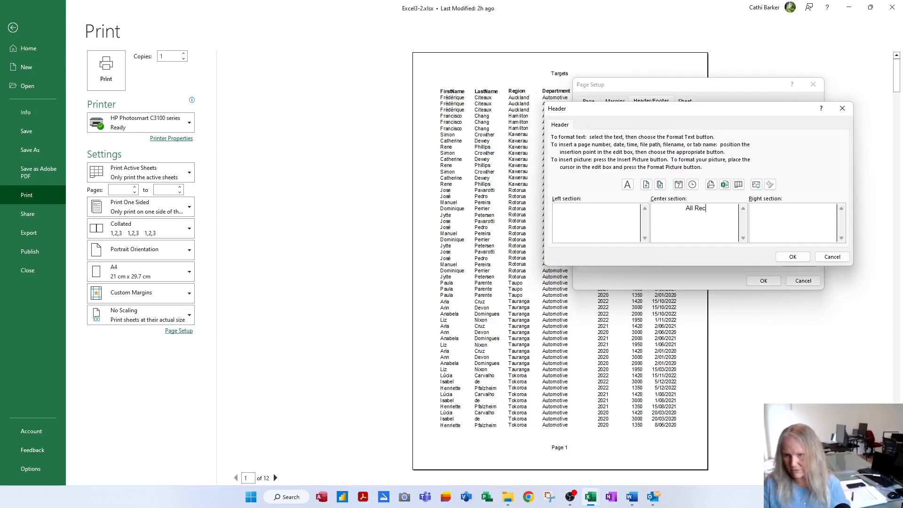
type("ords Report")
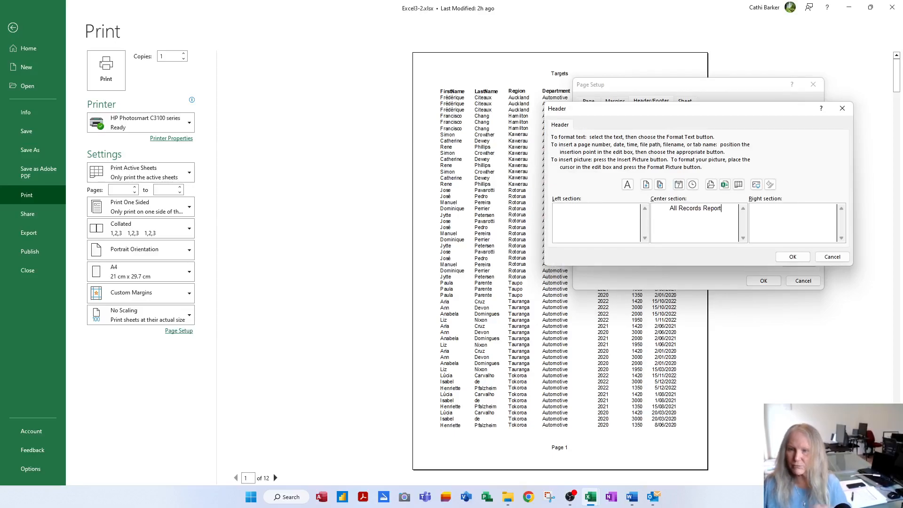
left_click(793, 257)
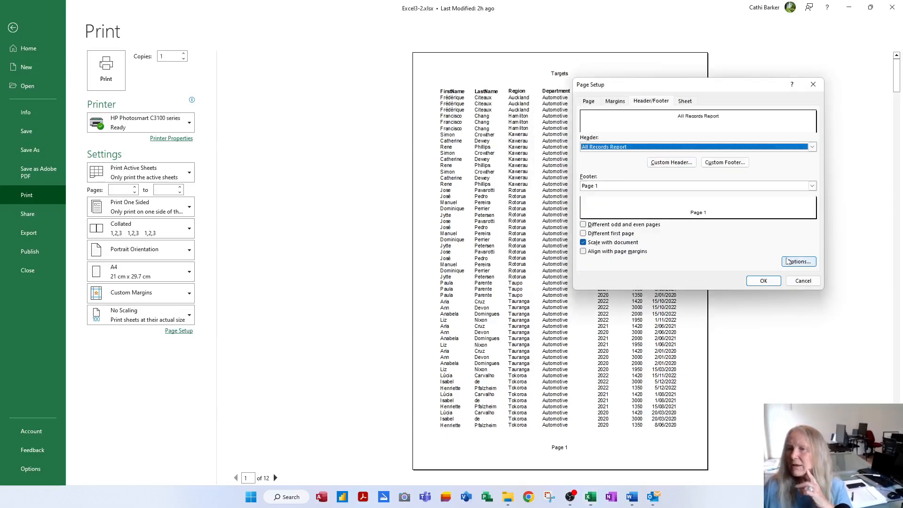
Turn on gridlines for printing, apply the page setup, and check the Targets report's pages in the print preview.
left_click(693, 102)
left_click(601, 168)
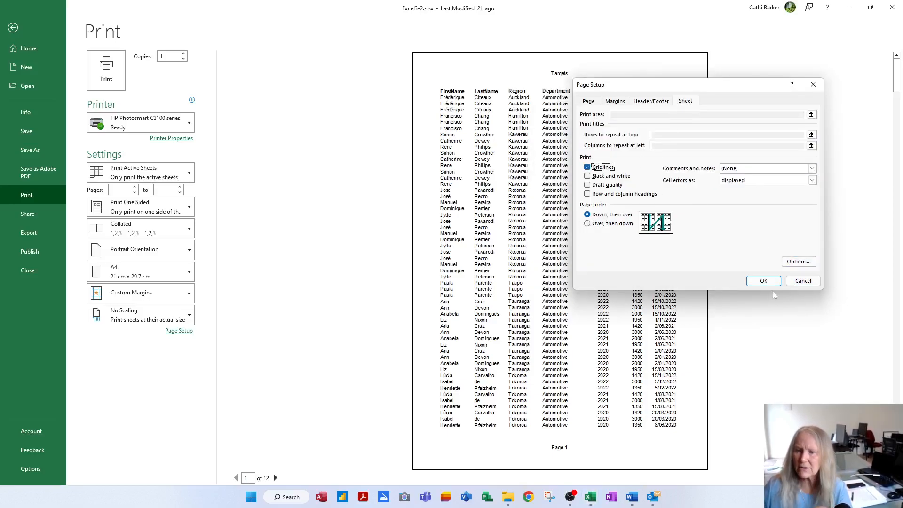
left_click(764, 282)
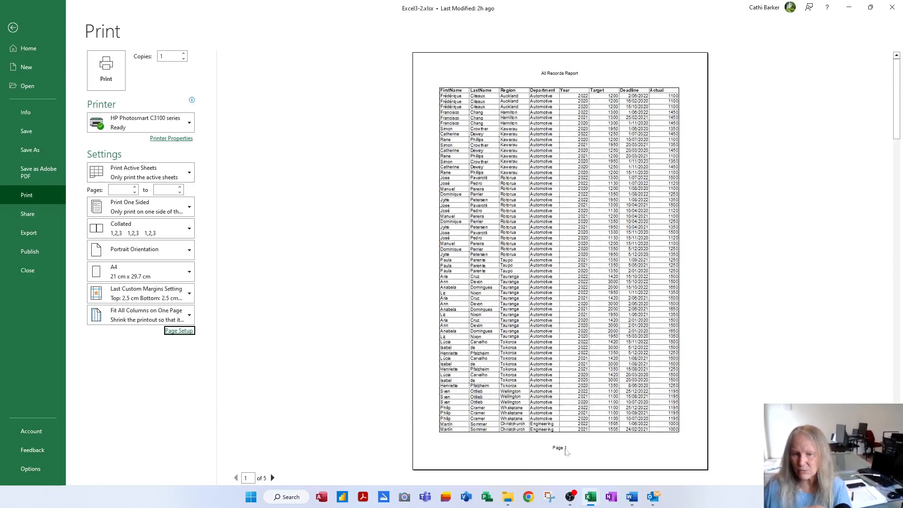
left_click(273, 478)
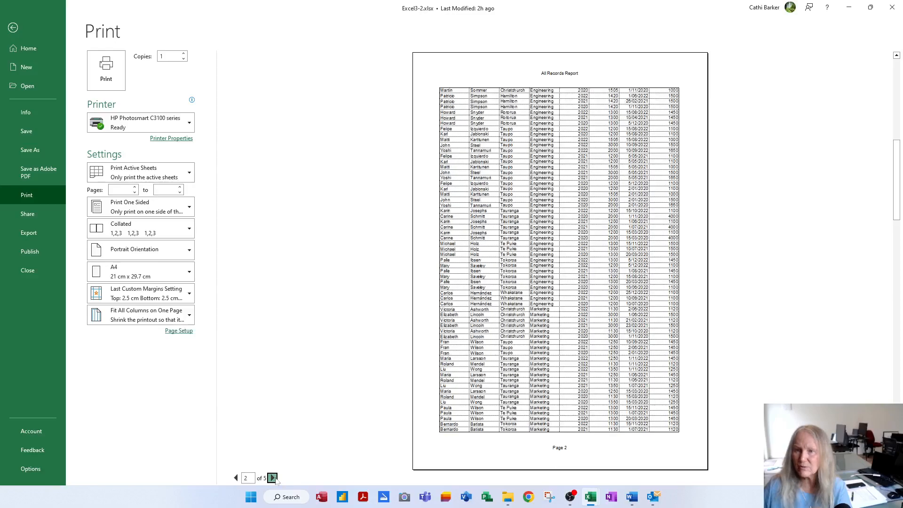
left_click(272, 478)
left_click(273, 478)
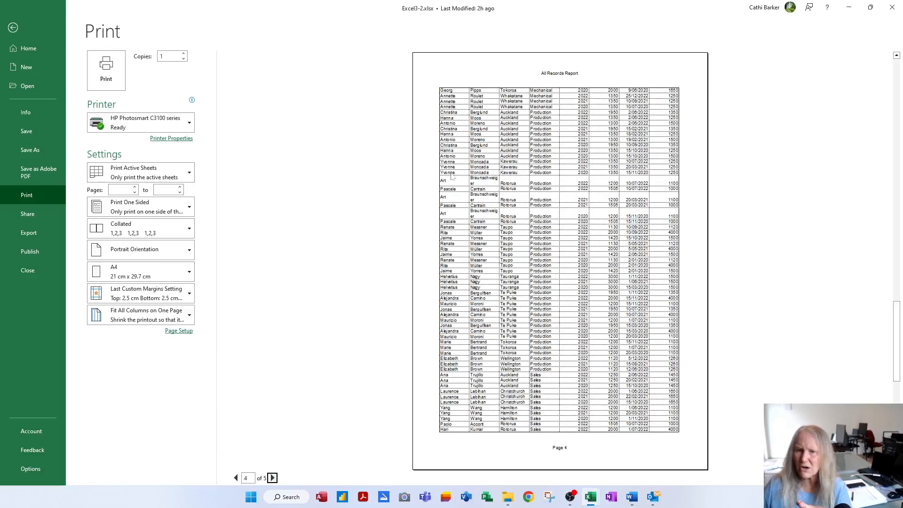
left_click(236, 478)
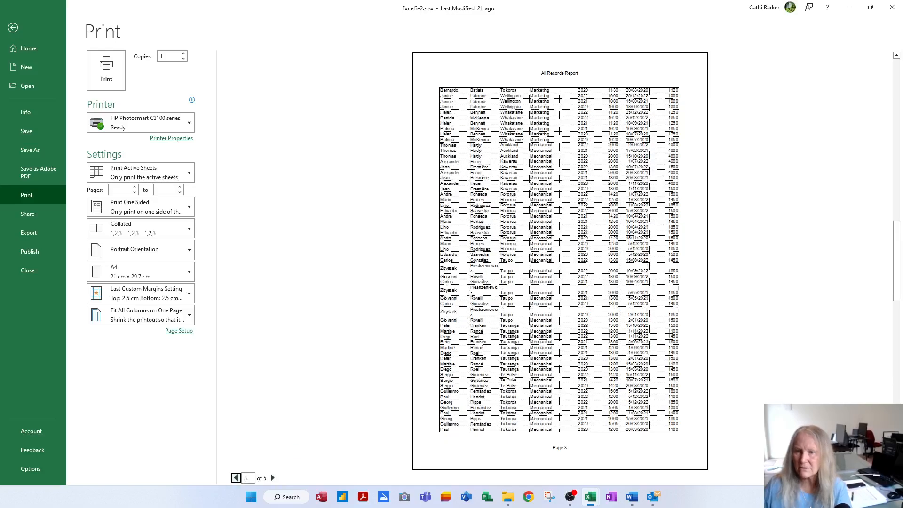
Widen all columns on the Targets sheet to put wrapped names on one line, and AutoFit them to their contents.
left_click(13, 28)
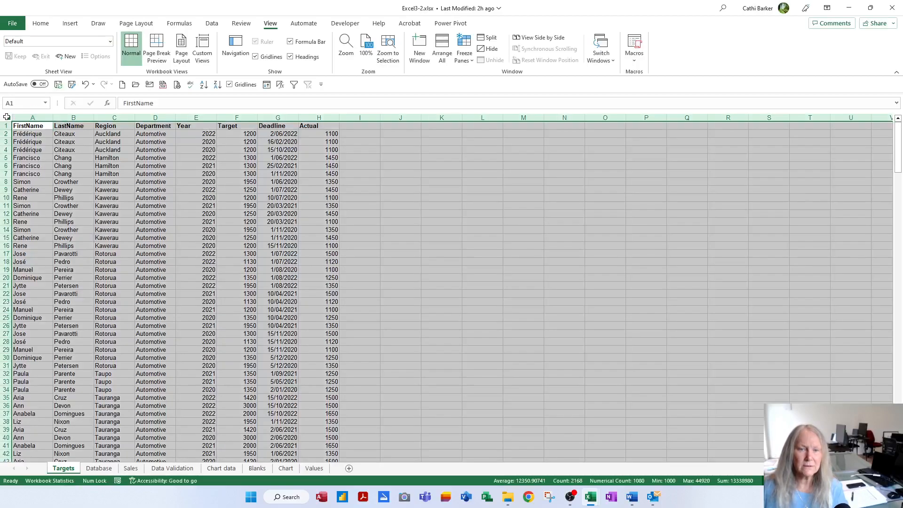
left_click(7, 117)
left_click_drag(53, 118, 102, 118)
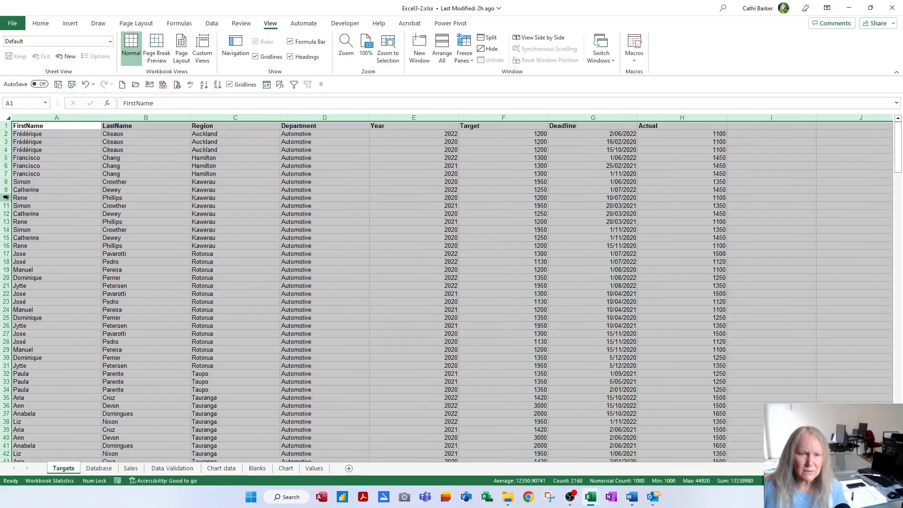
scroll(70, 332, "down", 1)
scroll(69, 332, "down", 6)
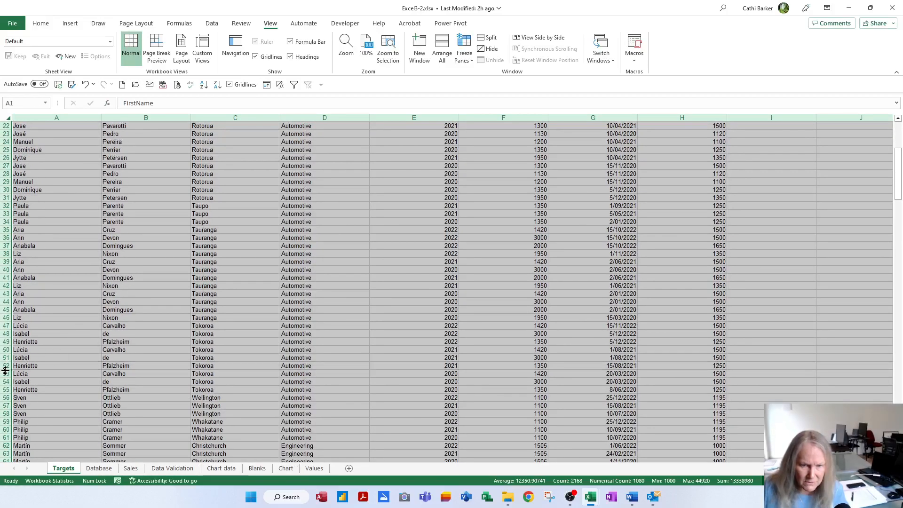
double_click(99, 117)
scroll(117, 181, "up", 7)
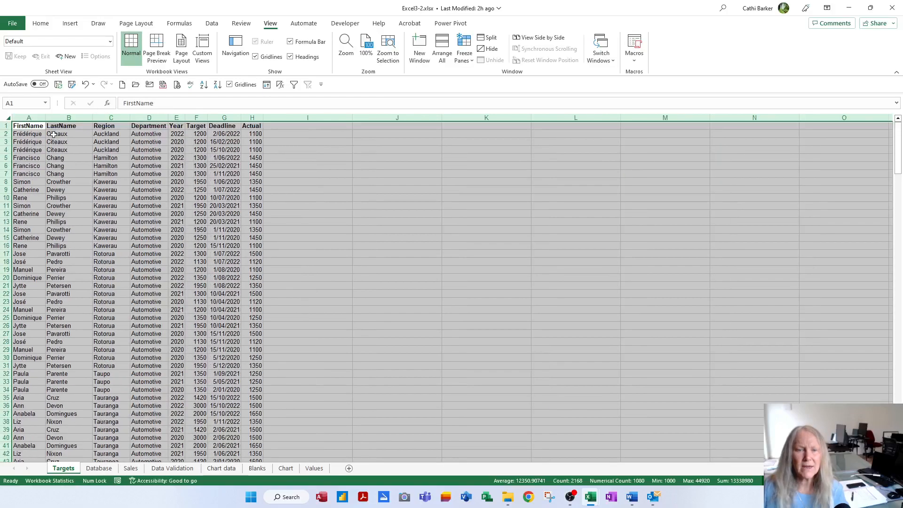
left_click(29, 125)
Examine every page of the Targets sheet's print preview to check the fitted columns and the header.
key("ctrl+p")
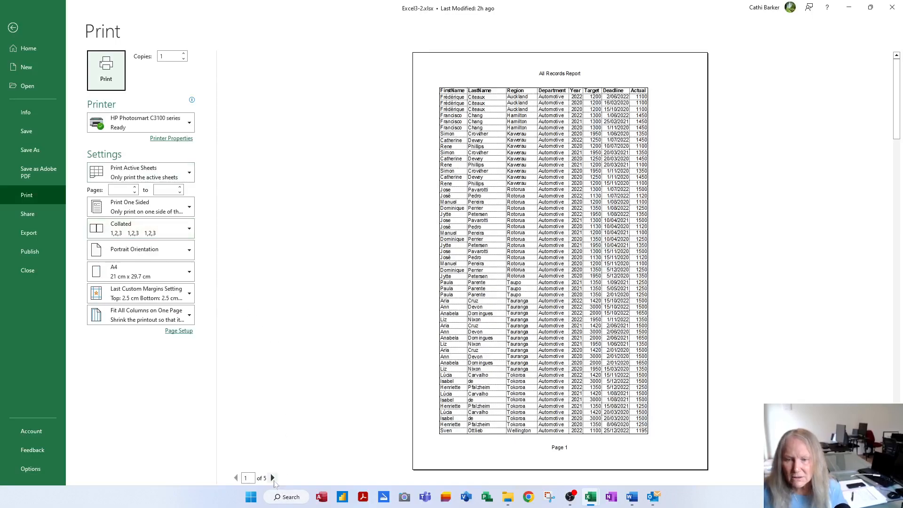
left_click(272, 478)
left_click(273, 478)
left_click(272, 478)
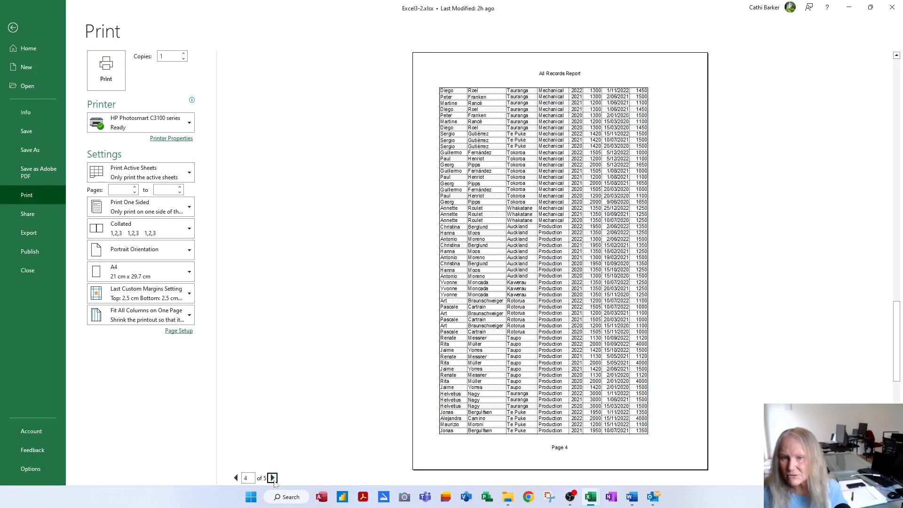
left_click(273, 478)
left_click(235, 478)
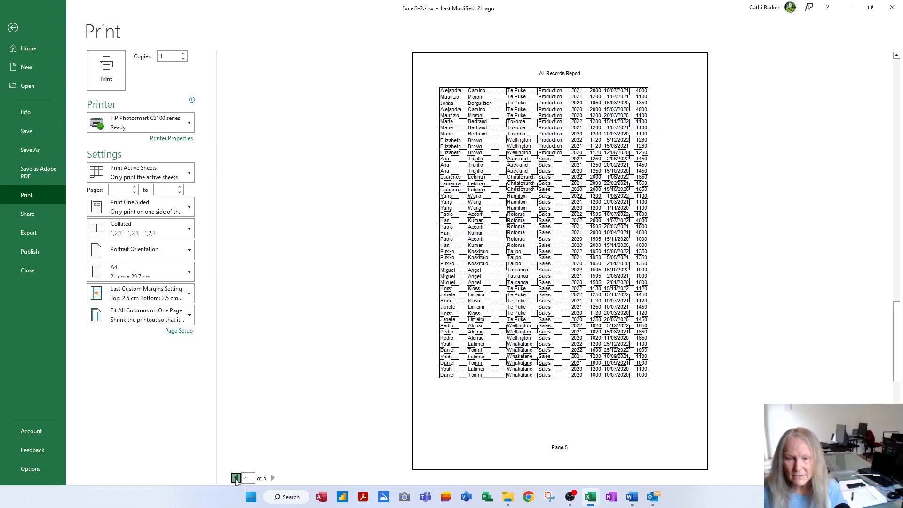
left_click(236, 478)
left_click(236, 479)
left_click(235, 478)
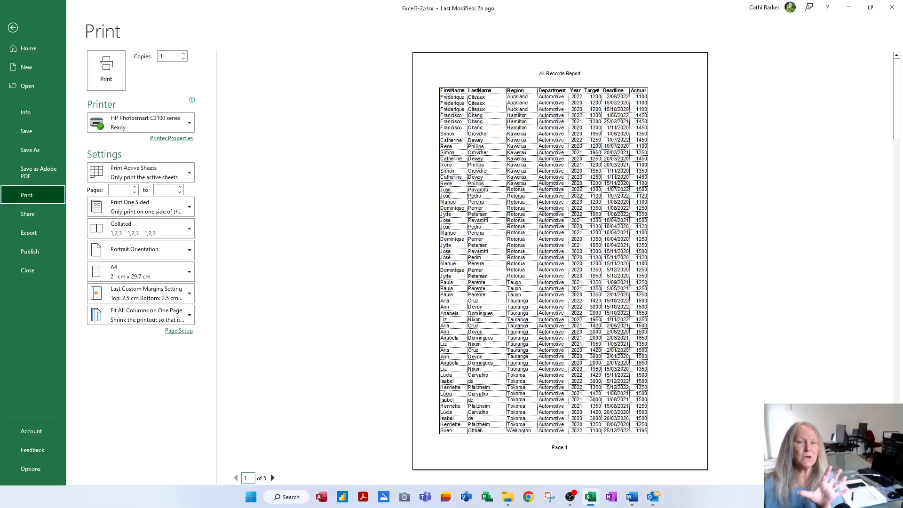
left_click(13, 28)
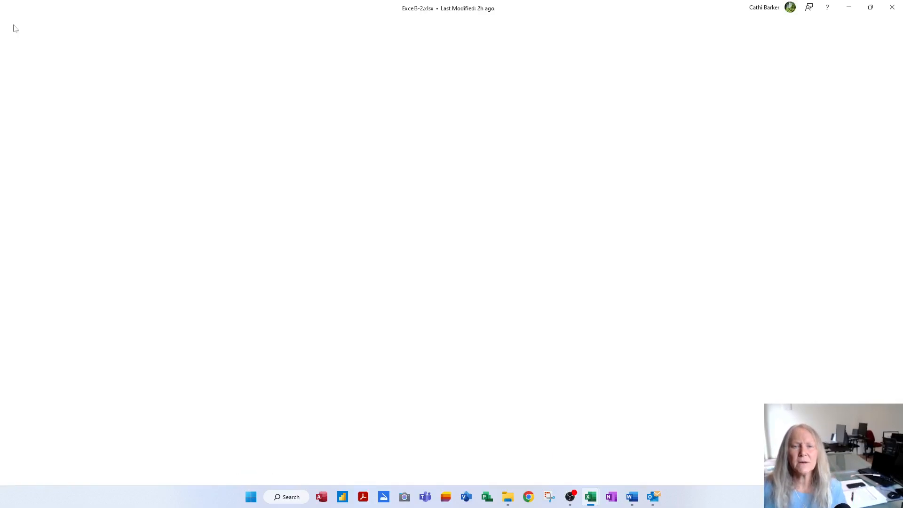
Save the Targets layout as a custom view named "All Records Report", including print settings and hidden rows, columns and filter settings.
left_click(204, 53)
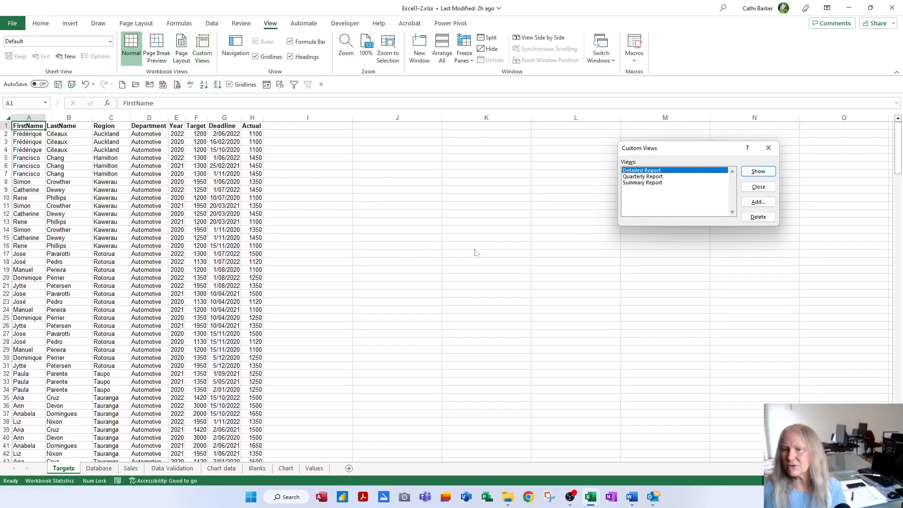
left_click(761, 205)
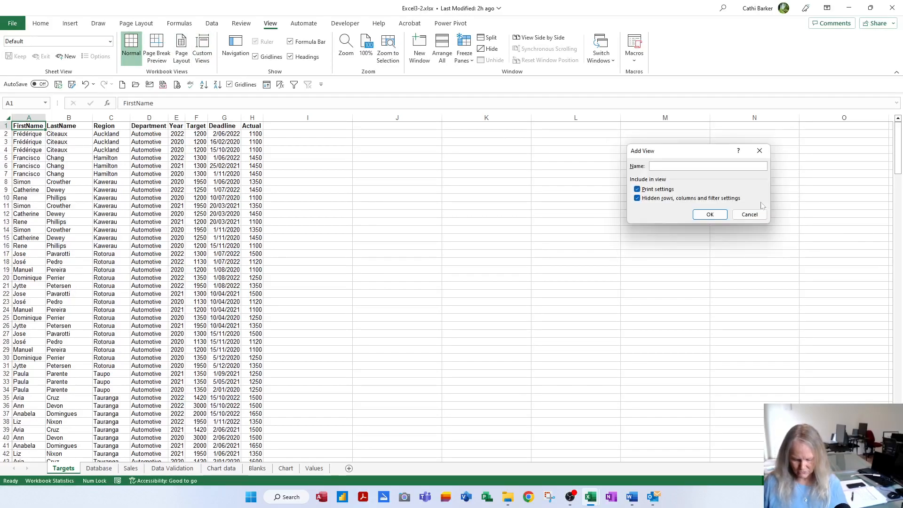
type("All Records Report")
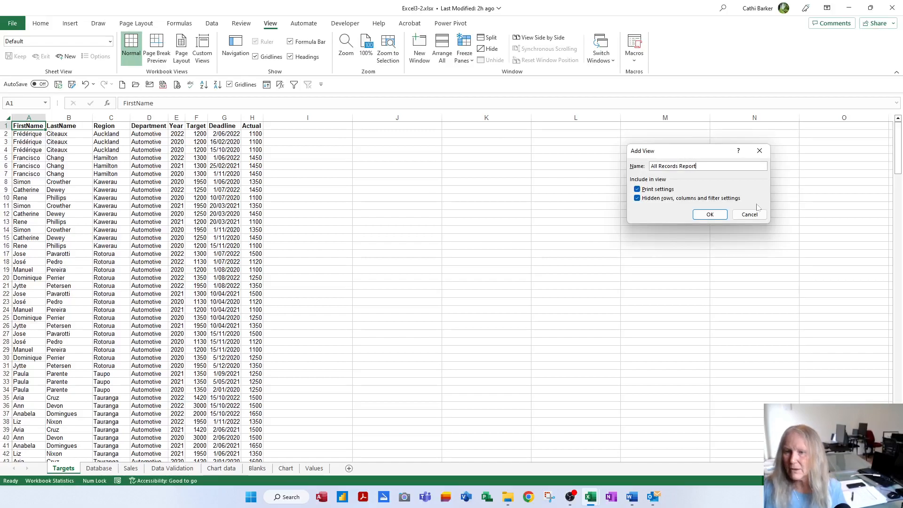
left_click(715, 215)
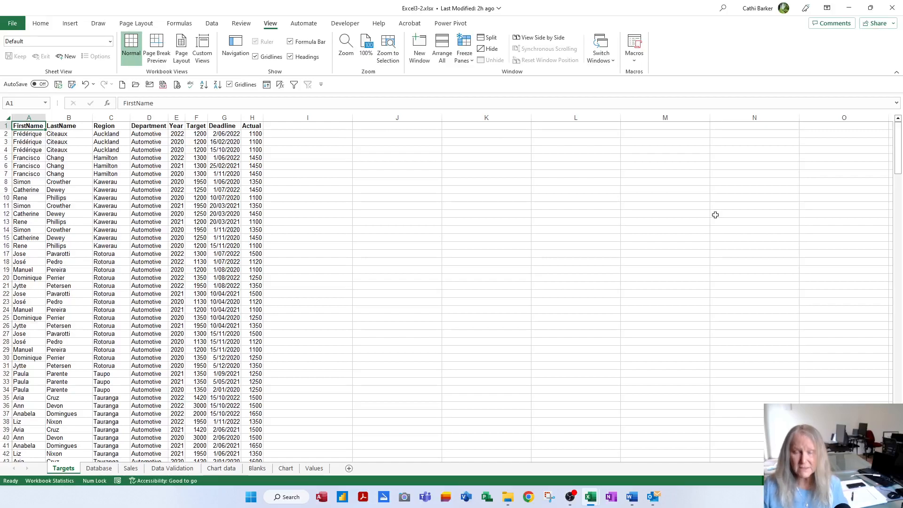
Turn on filtering for the Targets data and filter the Region column to show only Te Puke records.
key("ctrl+shift+l")
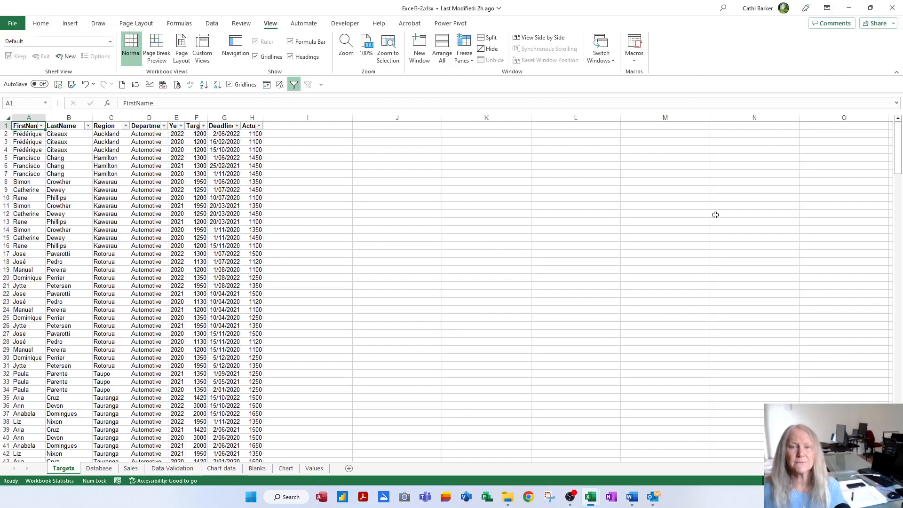
left_click(126, 126)
left_click(68, 226)
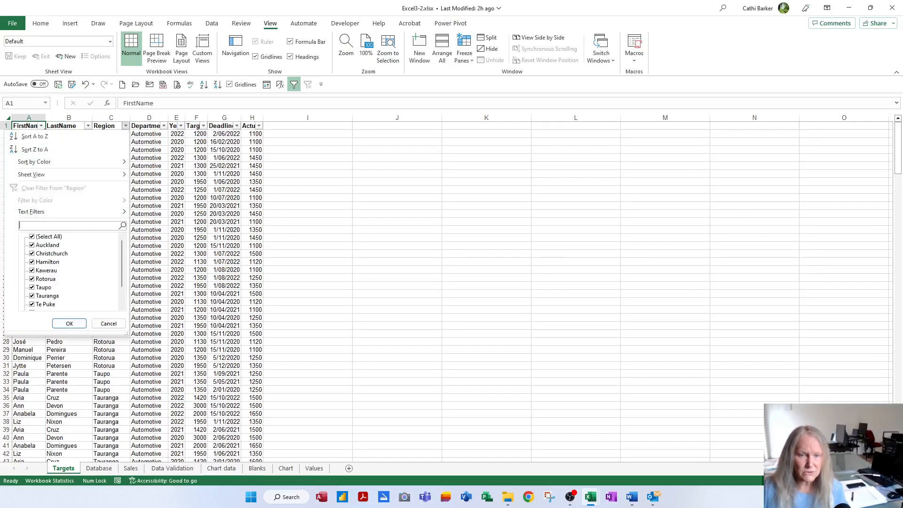
type("te")
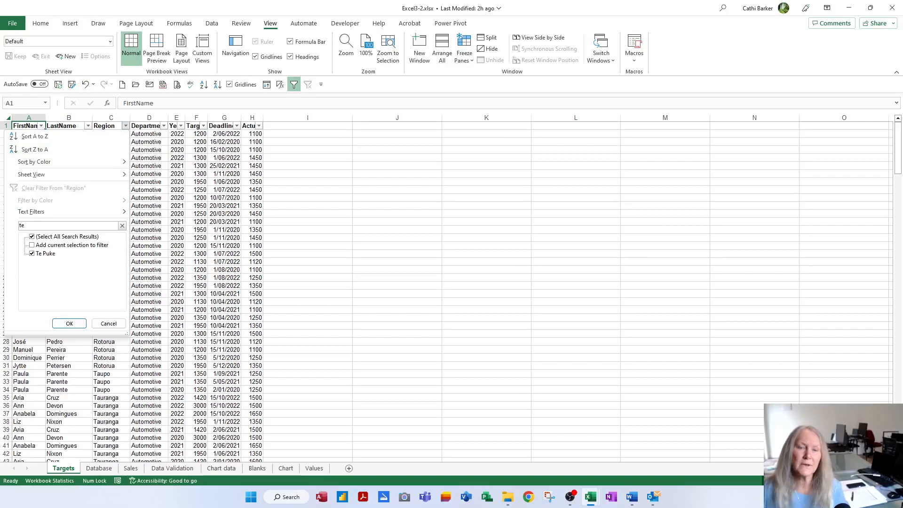
key("Return")
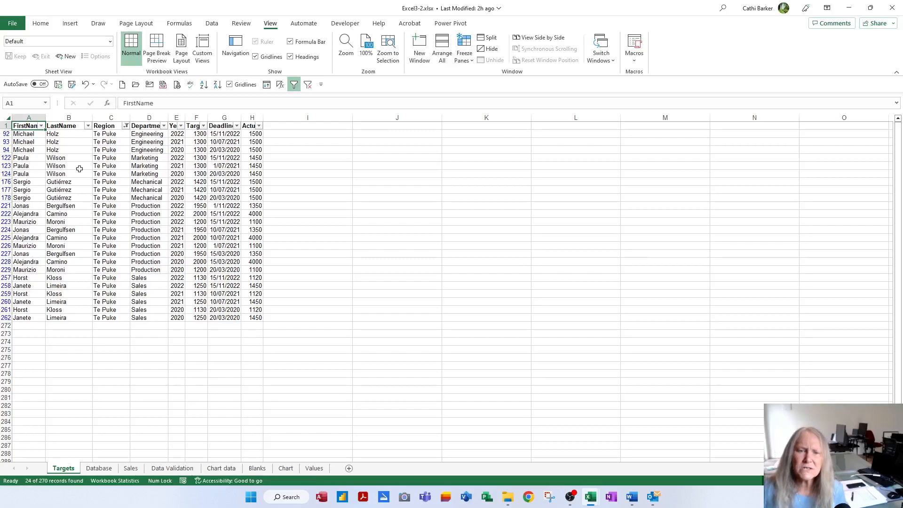
AutoFit all columns of the filtered Targets sheet so the headings clear the filter arrows.
left_click(7, 117)
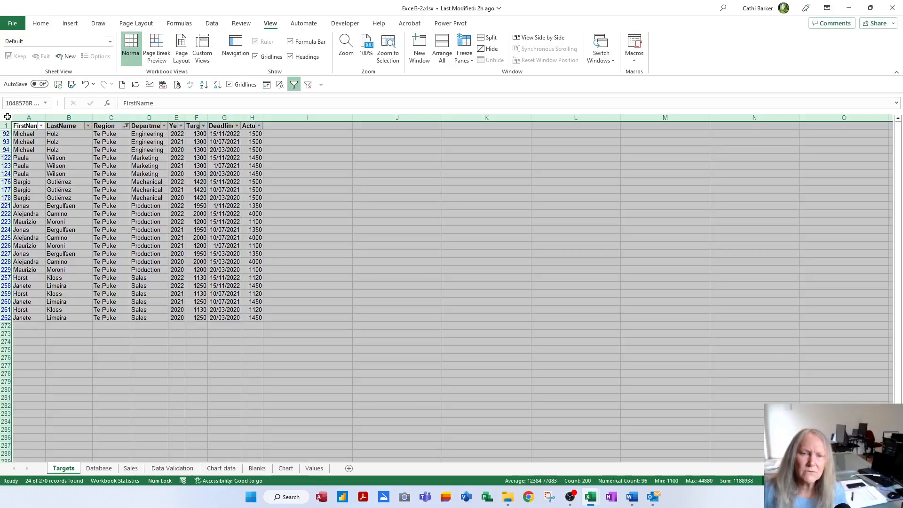
double_click(46, 117)
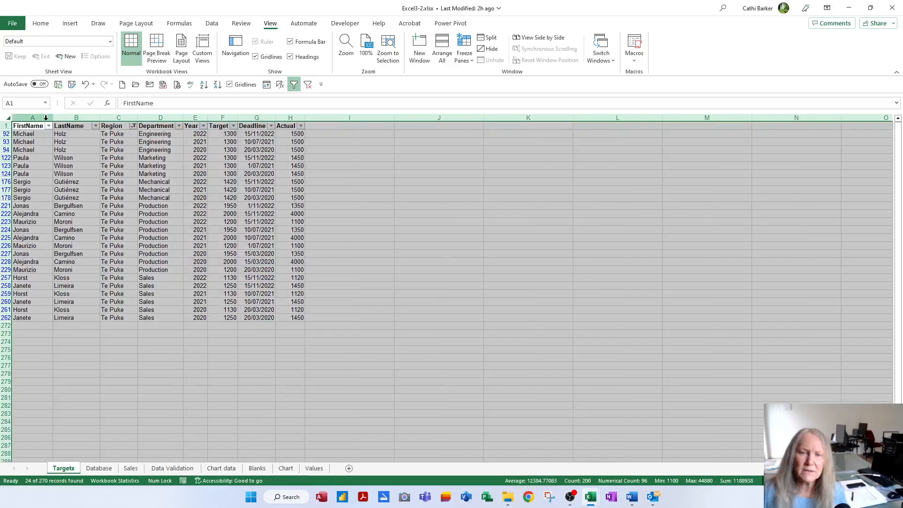
left_click(21, 126)
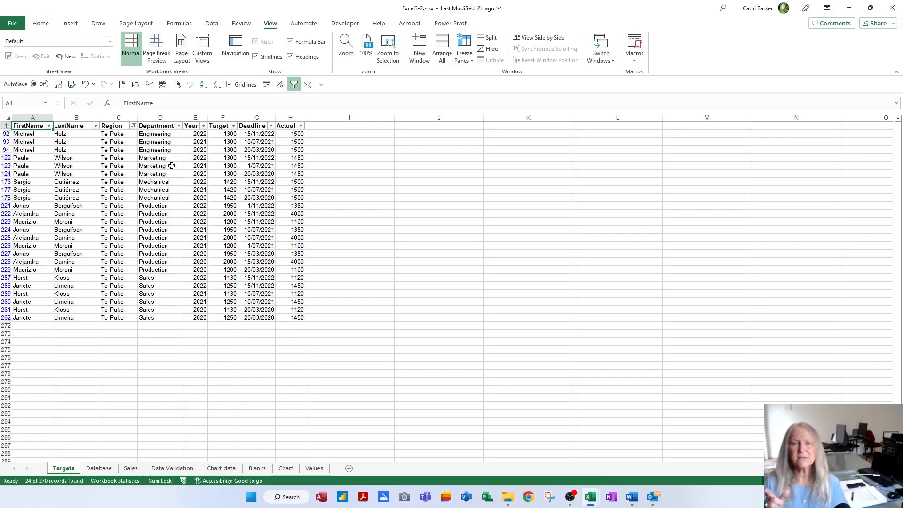
Change the centre header of the filtered Targets printout to "Te Puke Report".
key("ctrl+p")
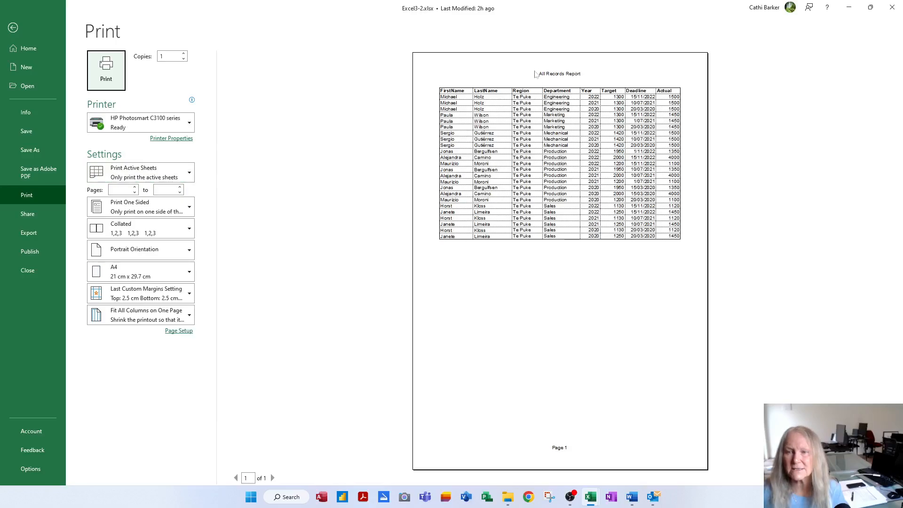
left_click(180, 330)
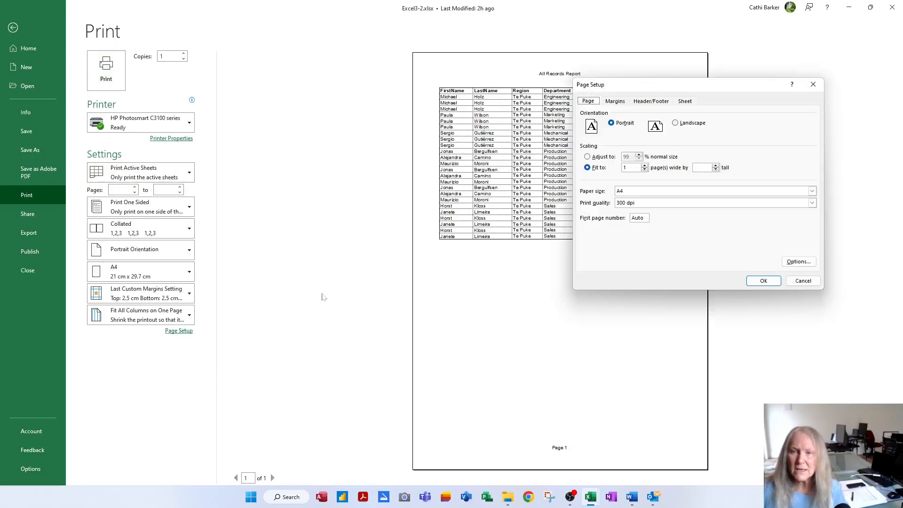
left_click(650, 102)
left_click(672, 163)
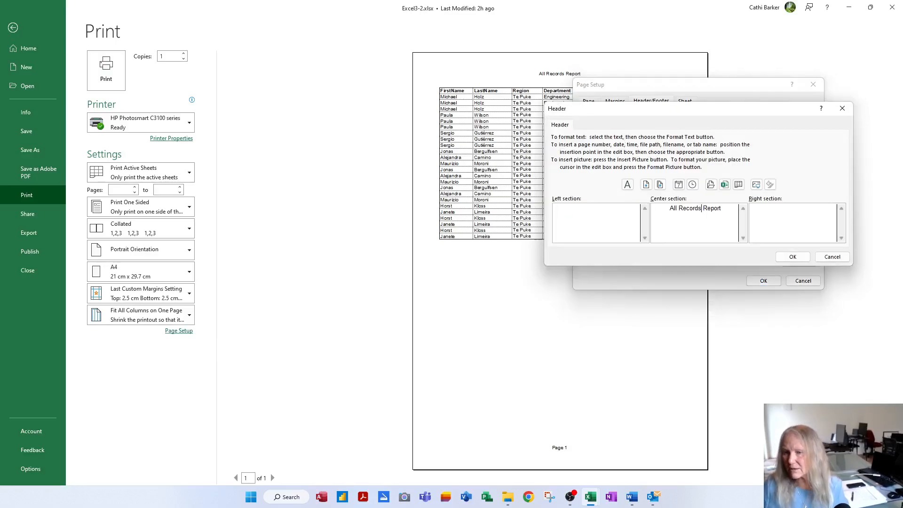
left_click_drag(701, 208, 653, 208)
type("Te Puke")
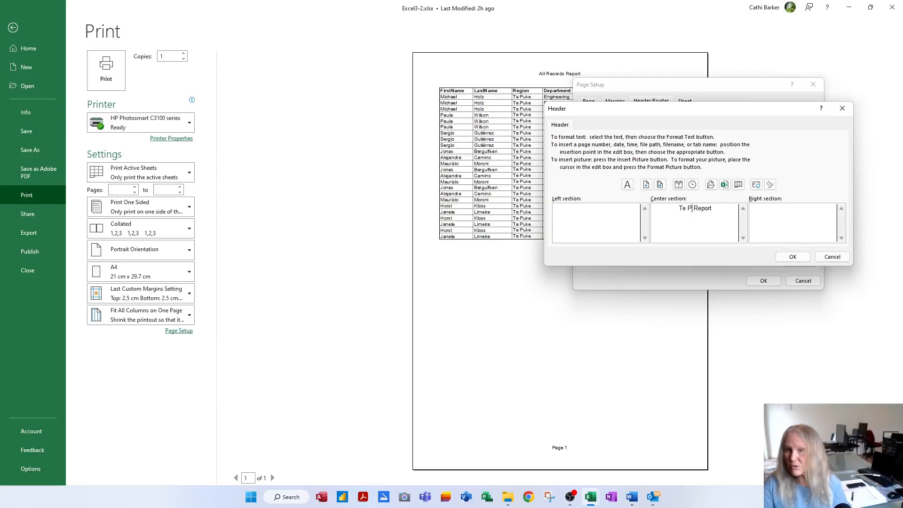
left_click(793, 257)
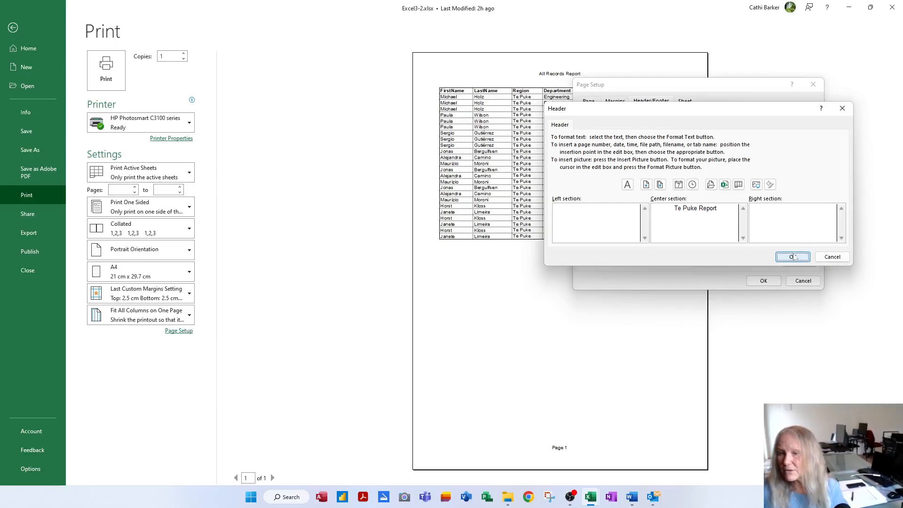
left_click(764, 281)
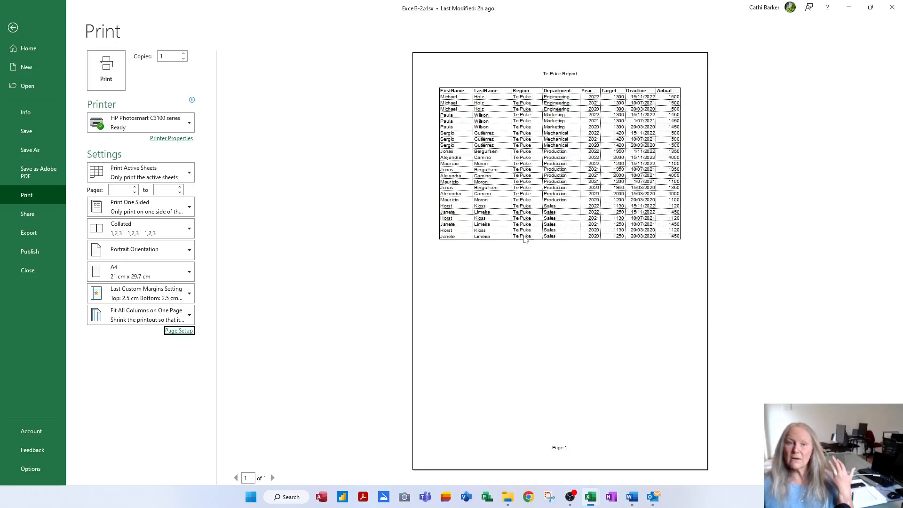
left_click(13, 29)
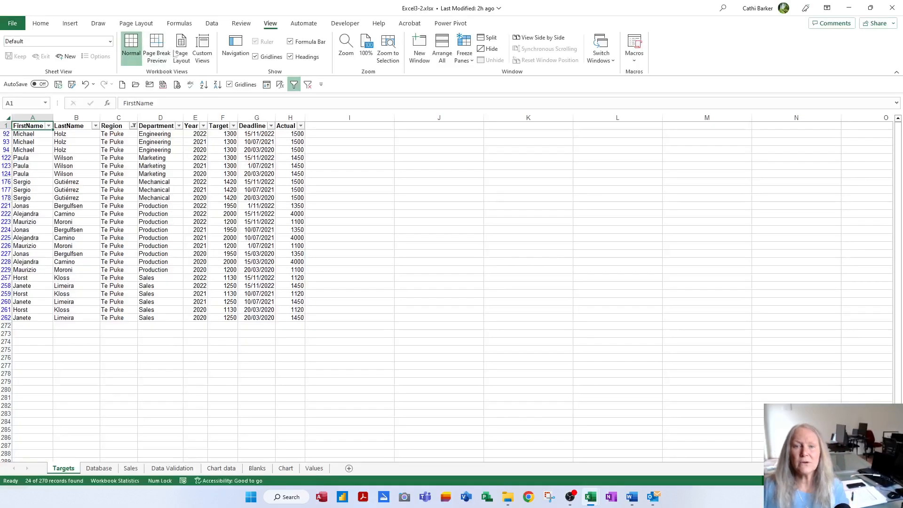
Save the current filtered Targets layout and print settings as a custom view named "Te Puke Report".
left_click(202, 48)
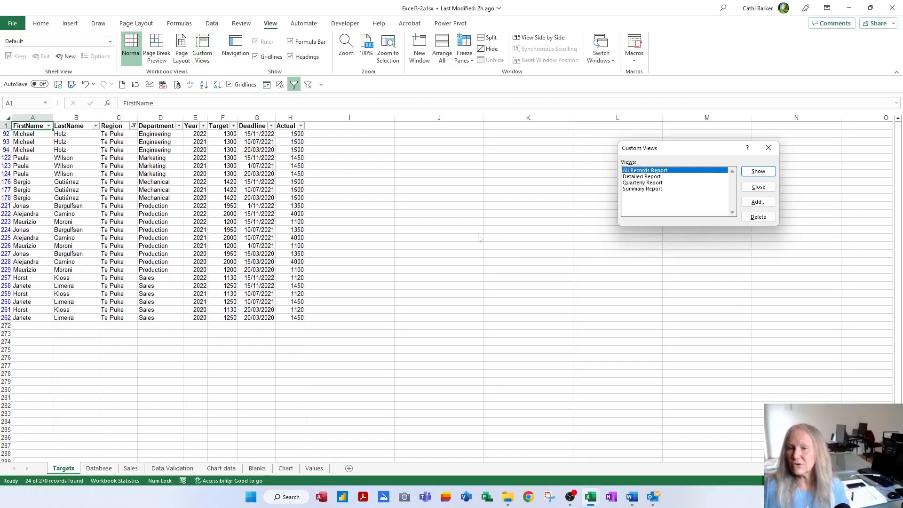
left_click(759, 203)
type("Te Puke Report")
key("Return")
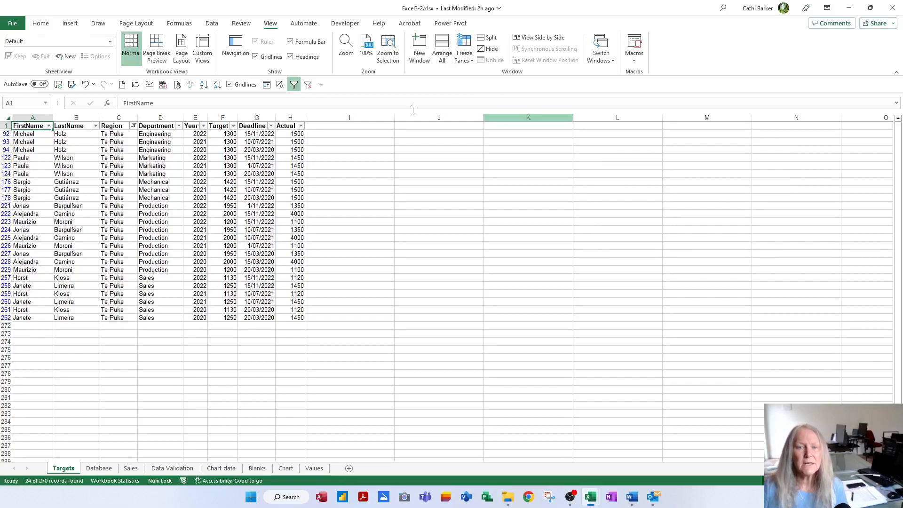
Change the Region filter on the Targets sheet to show only Kawerau records in place of Te Puke.
left_click(134, 127)
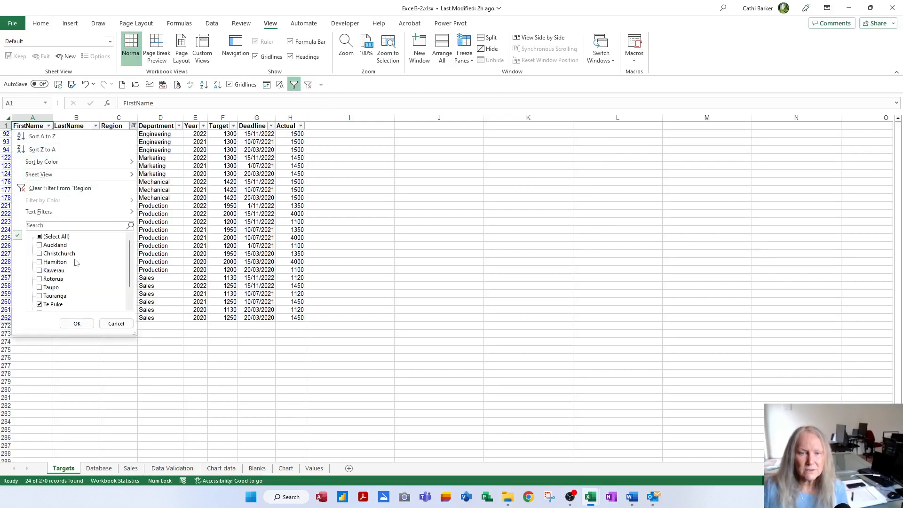
left_click(40, 304)
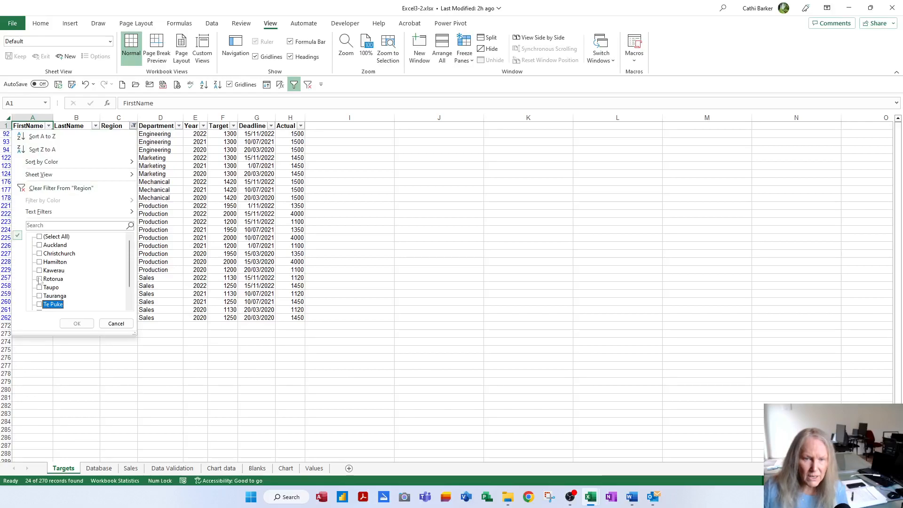
left_click(40, 279)
left_click(80, 324)
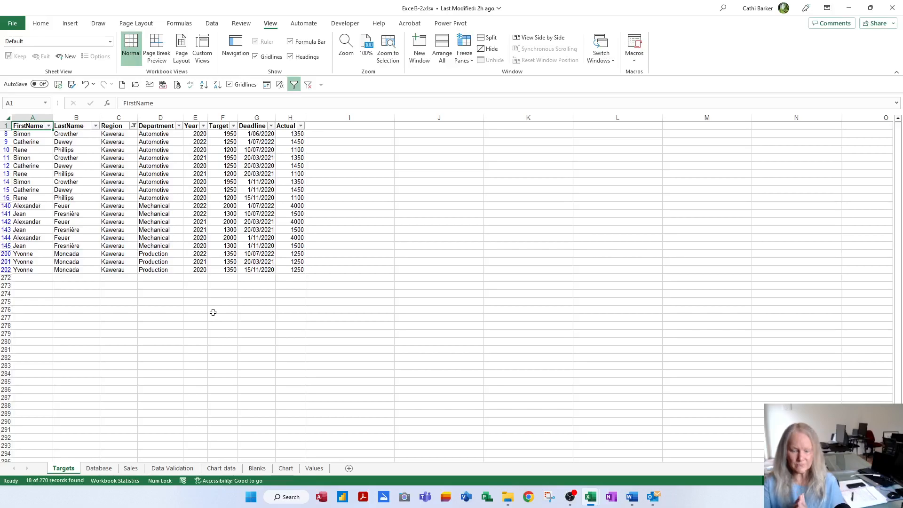
Change the centre header of the Targets printout to "Kawerau Report" and return to the worksheet.
key("ctrl+p")
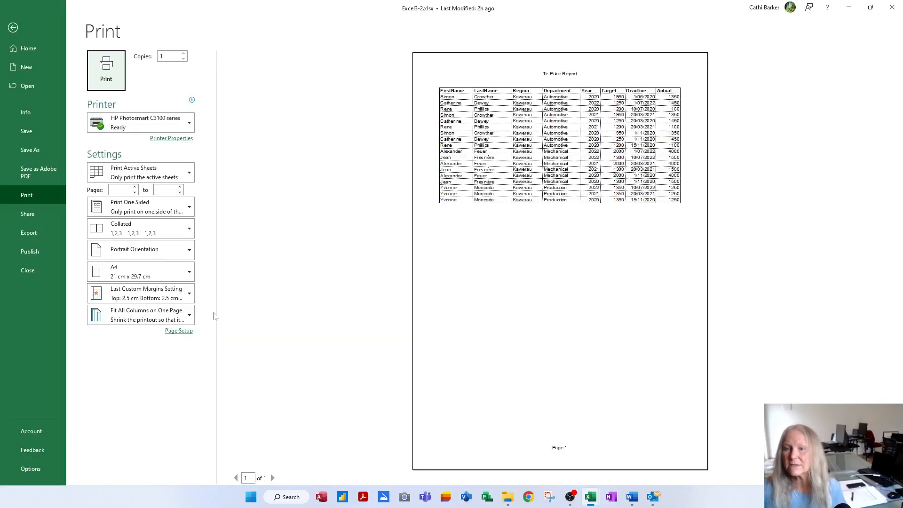
left_click(183, 331)
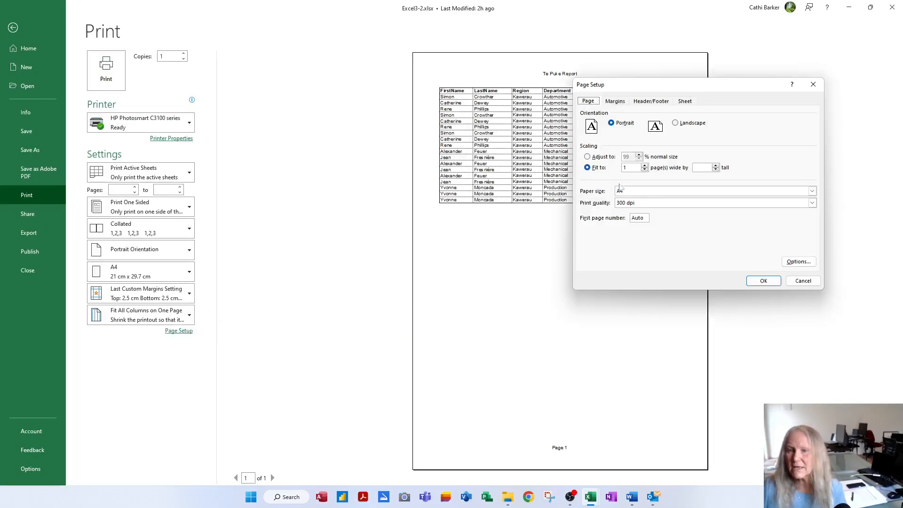
left_click(654, 100)
left_click(682, 167)
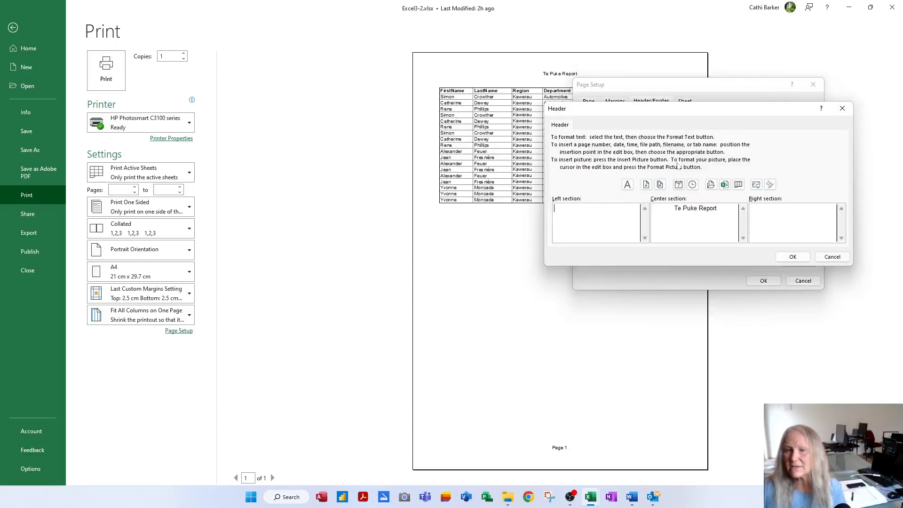
left_click(697, 208)
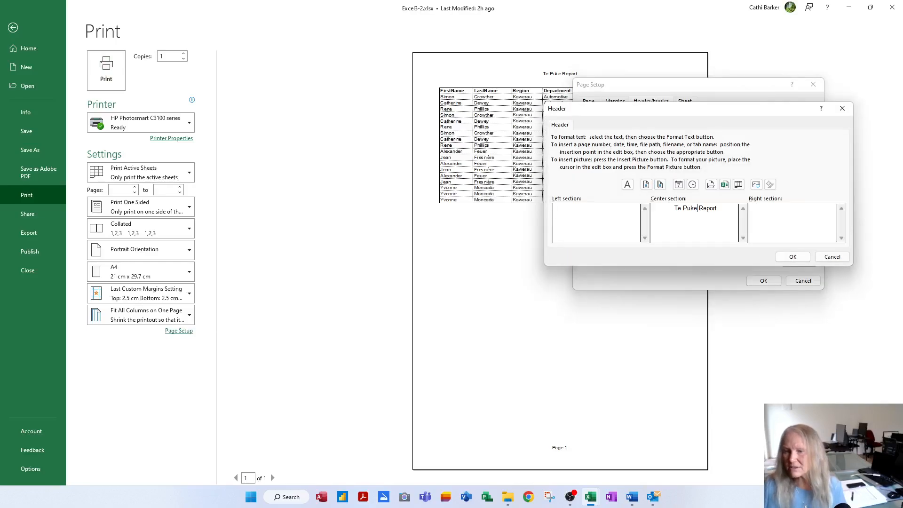
key("shift+Home")
type("Kawerau")
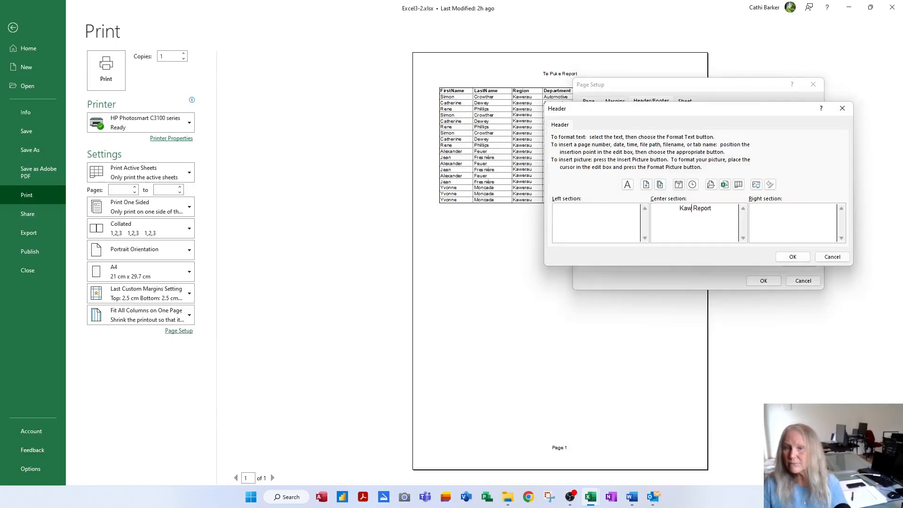
left_click(793, 257)
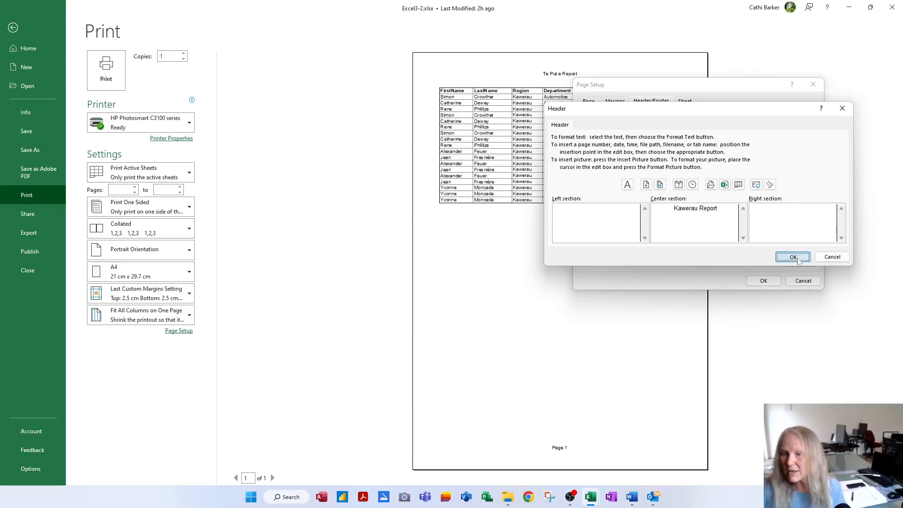
left_click(765, 282)
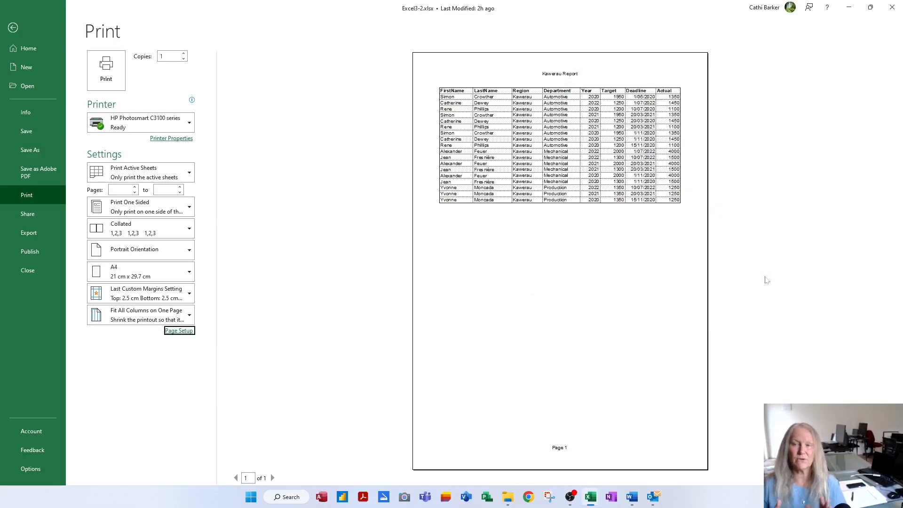
left_click(18, 29)
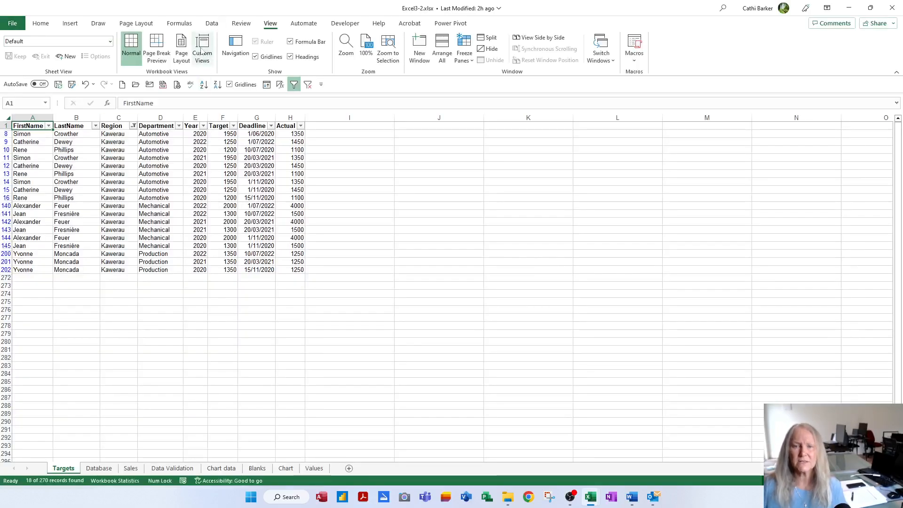
Save the Kawerau-filtered Targets layout as a custom view named "Kawerau Report", including print settings and hidden rows, columns and filter settings.
left_click(204, 51)
left_click(758, 202)
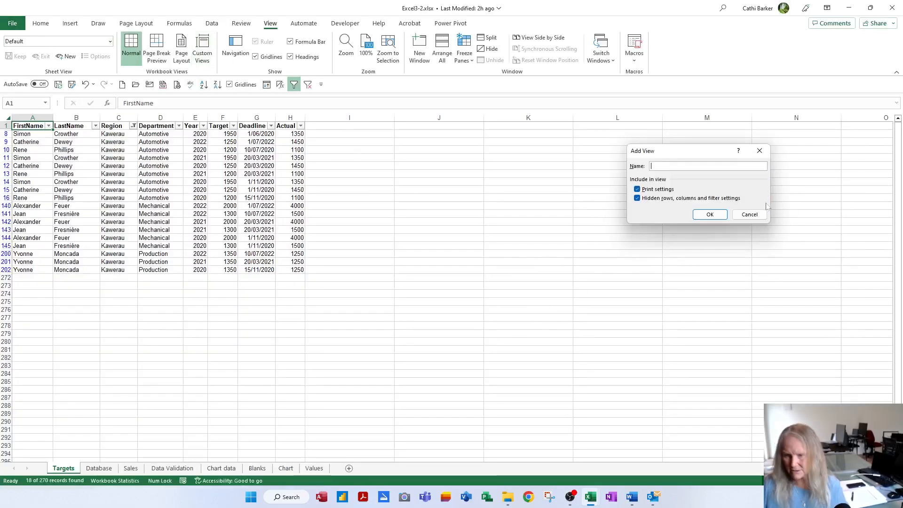
type("Kawerau Report")
key("Return")
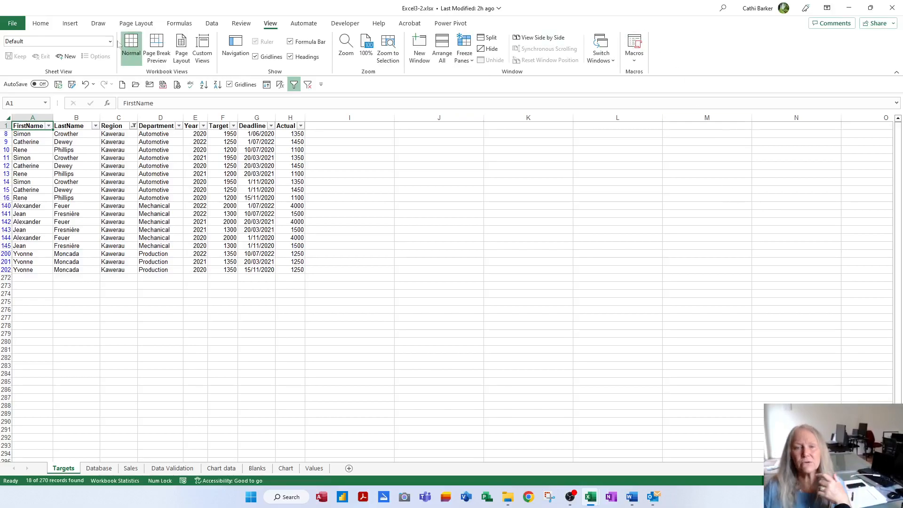
Show the "All Records Report" custom view and check its data and header in the print preview.
left_click(202, 47)
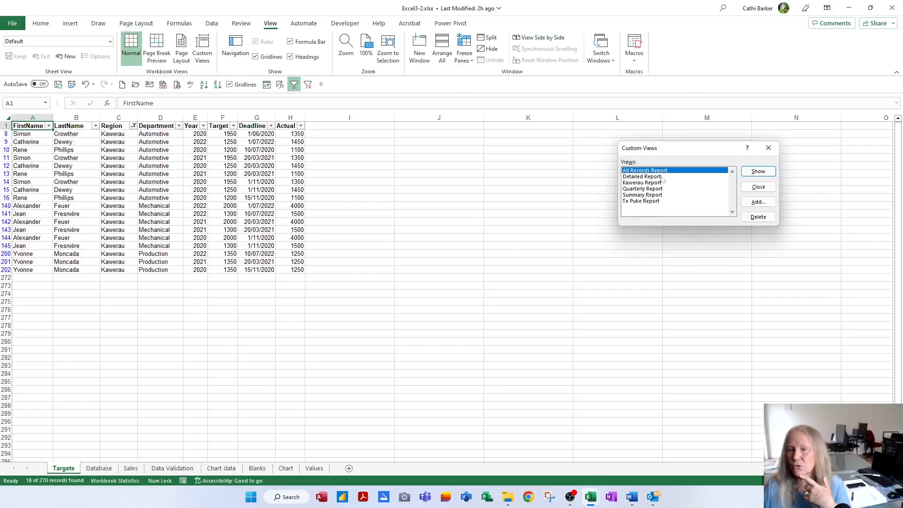
left_click(765, 171)
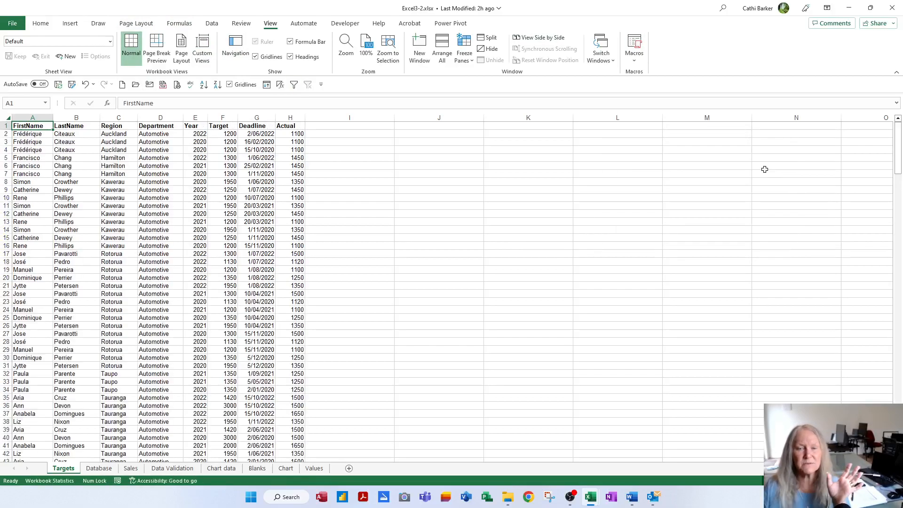
key("ctrl+p")
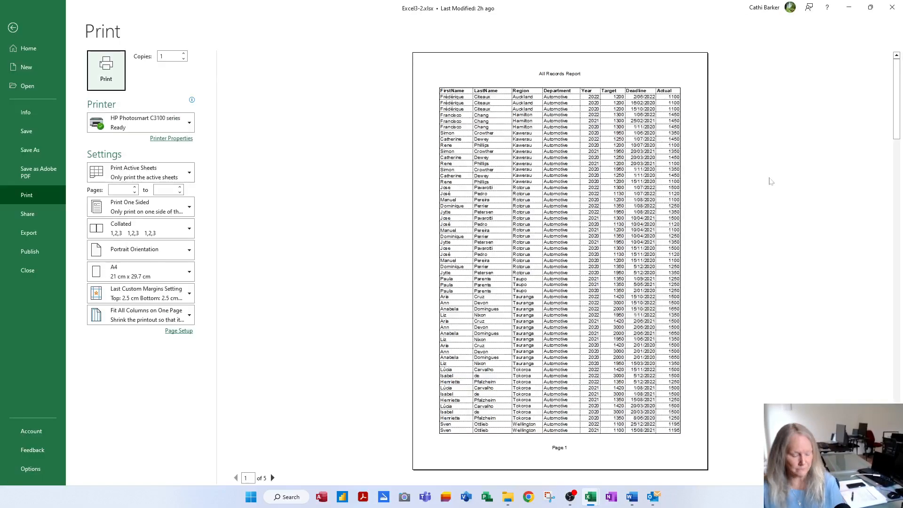
key("Escape")
Show the "Kawerau Report" custom view and check its filtered records and header in the print preview.
left_click(203, 47)
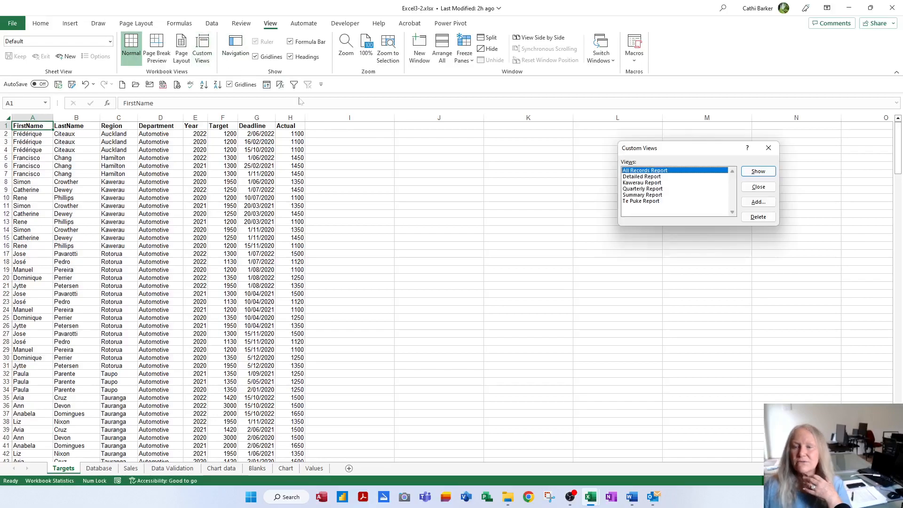
left_click(652, 184)
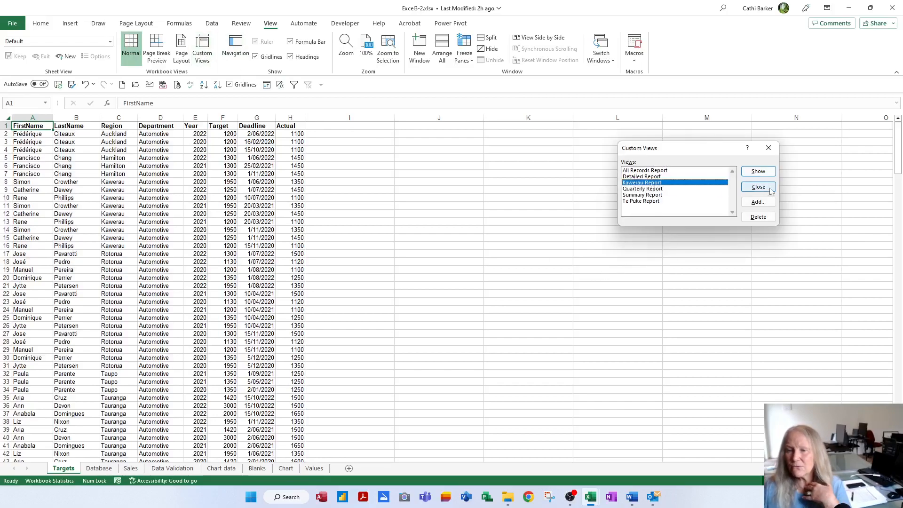
left_click(764, 171)
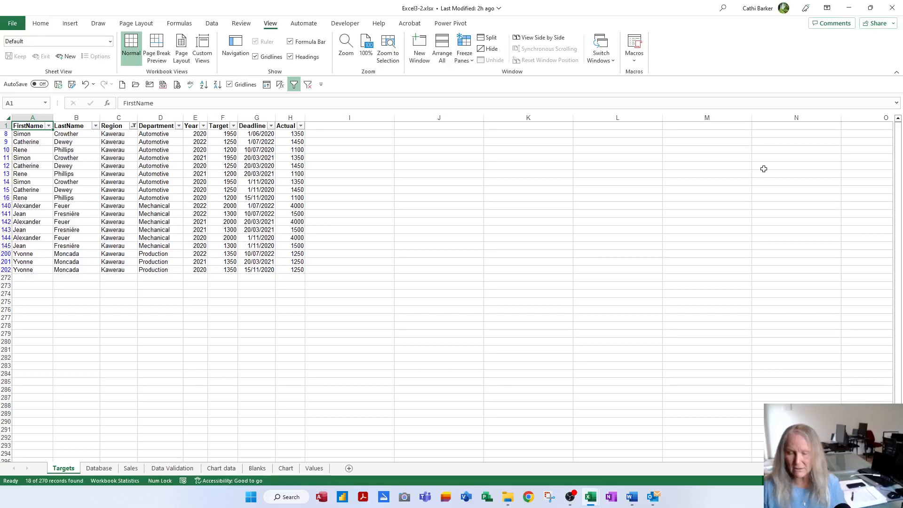
key("ctrl+p")
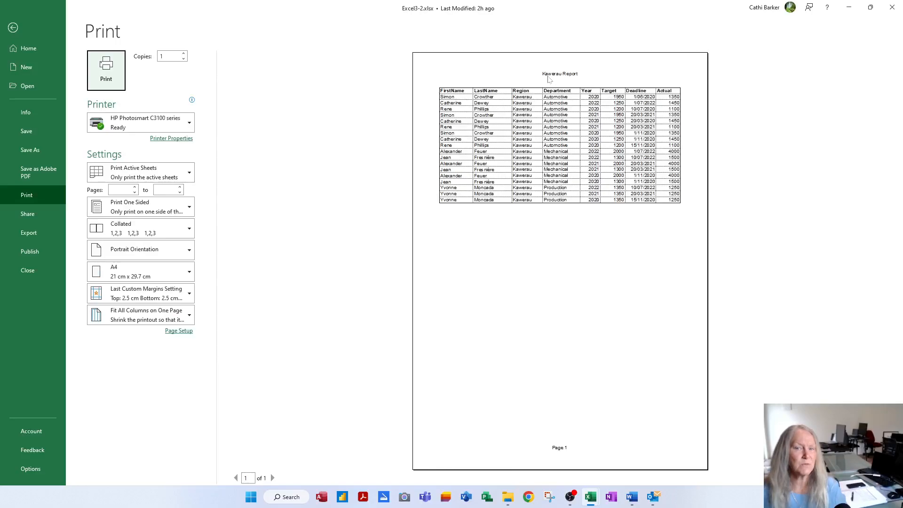
left_click(14, 29)
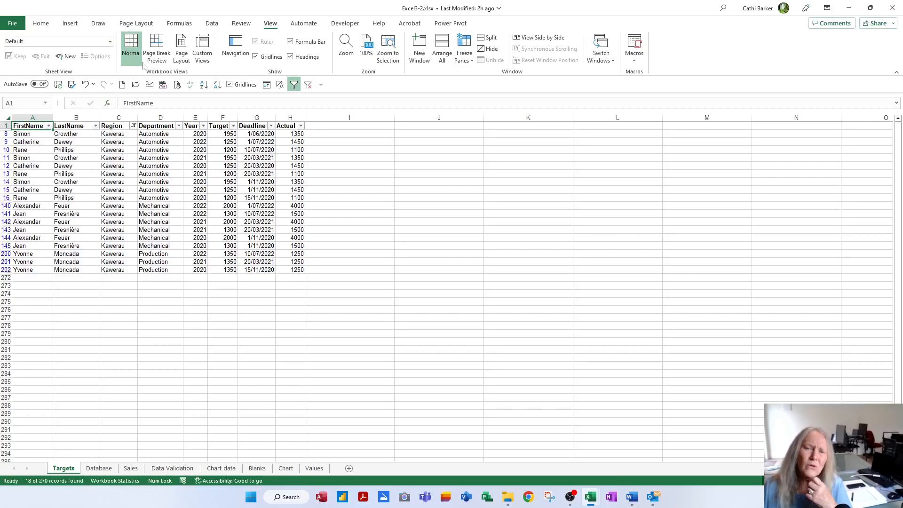
left_click(203, 55)
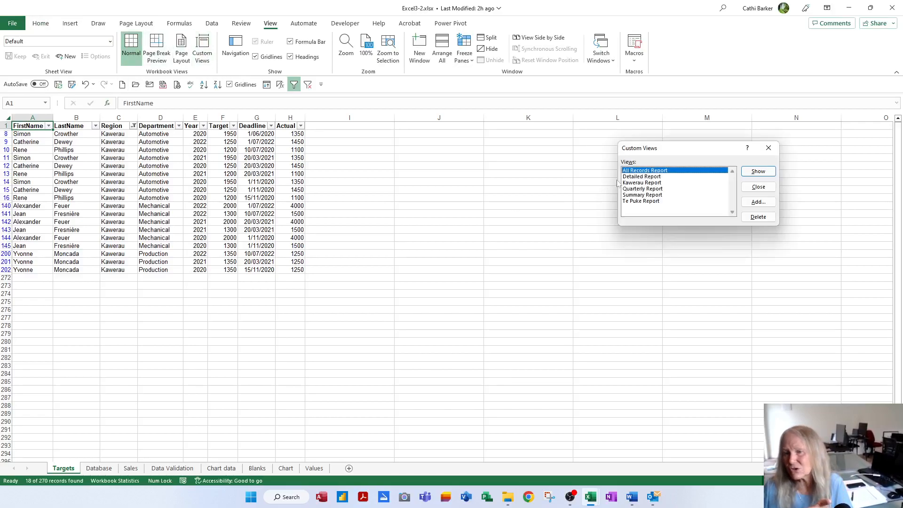
left_click(758, 187)
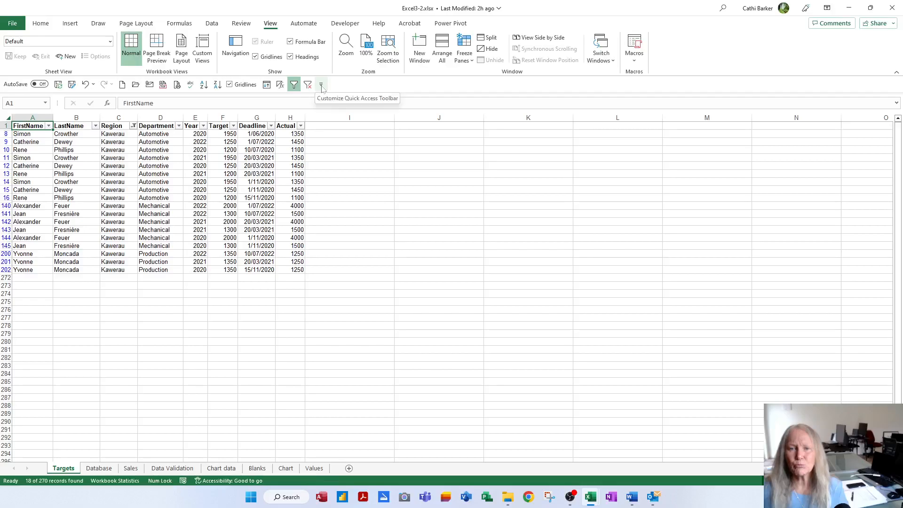
Move the Quick Access Toolbar above the ribbon and remove the Gridlines command from it.
left_click(321, 86)
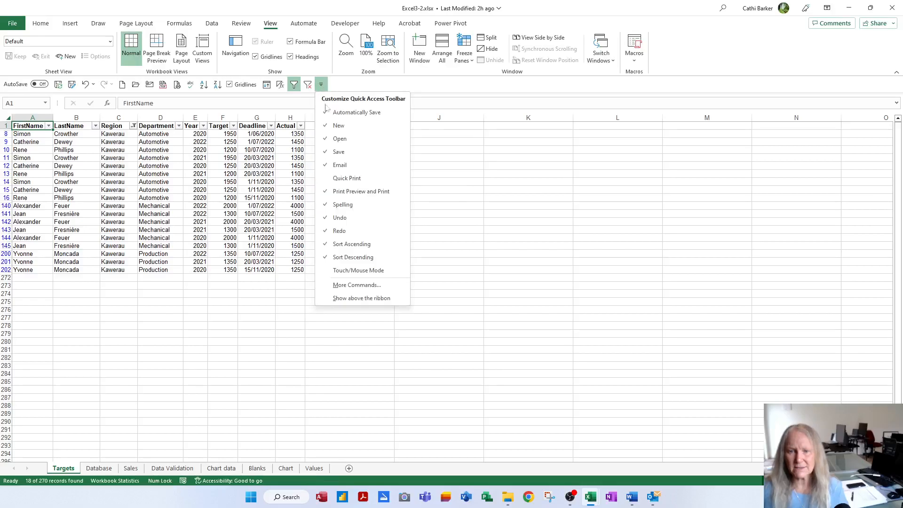
left_click(360, 298)
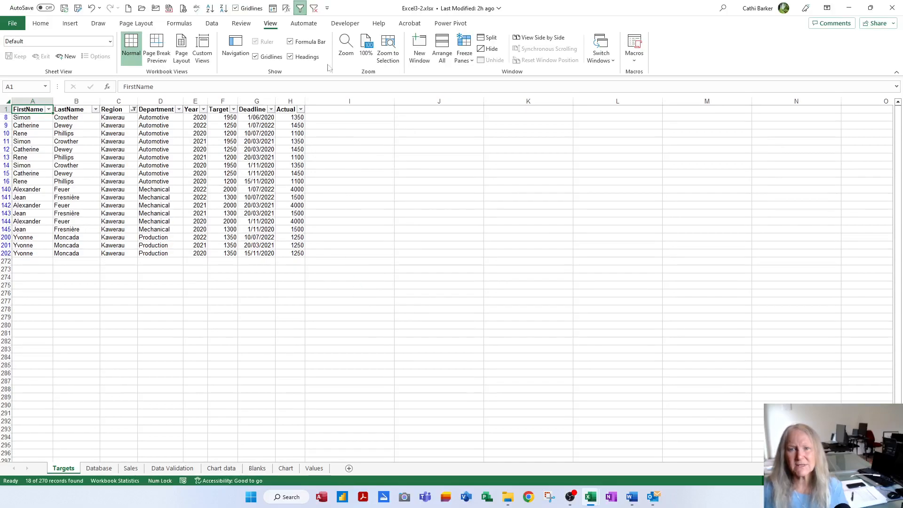
right_click(251, 8)
left_click(270, 13)
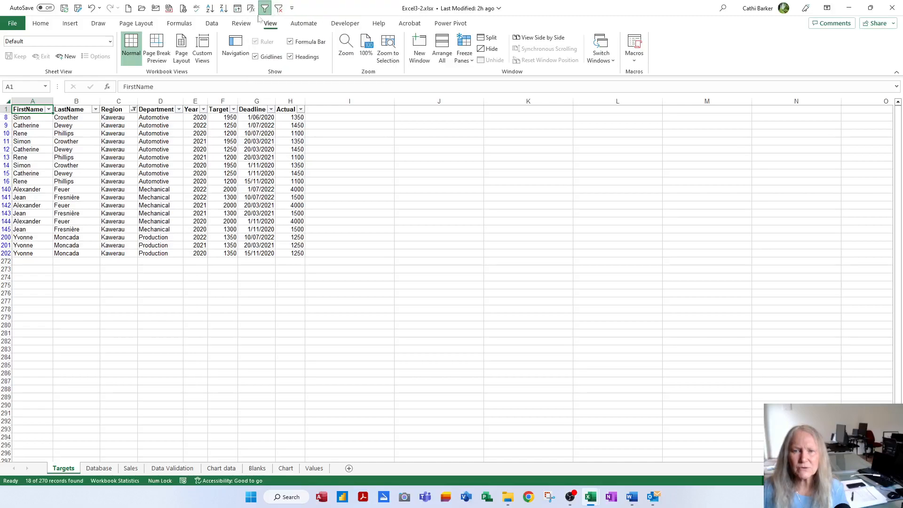
Remove the clear-filter and filter commands from the Quick Access Toolbar.
right_click(278, 12)
left_click(296, 17)
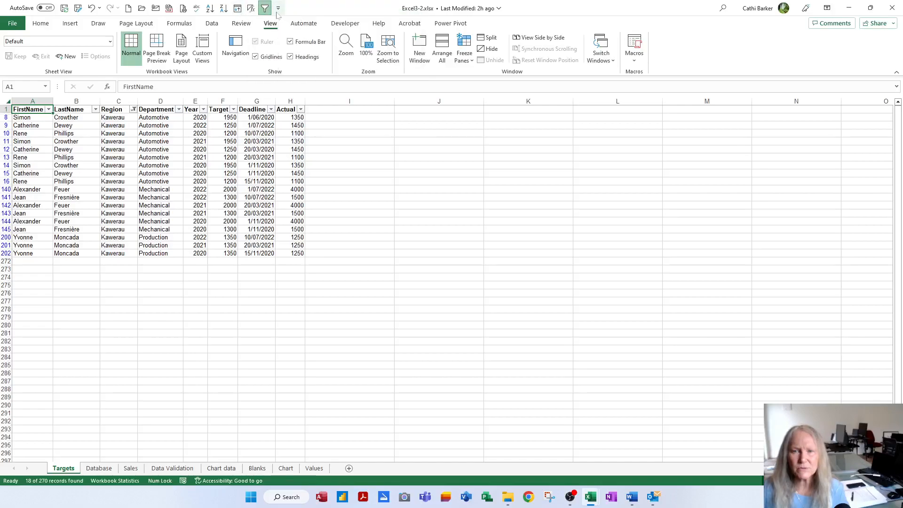
right_click(267, 10)
left_click(284, 16)
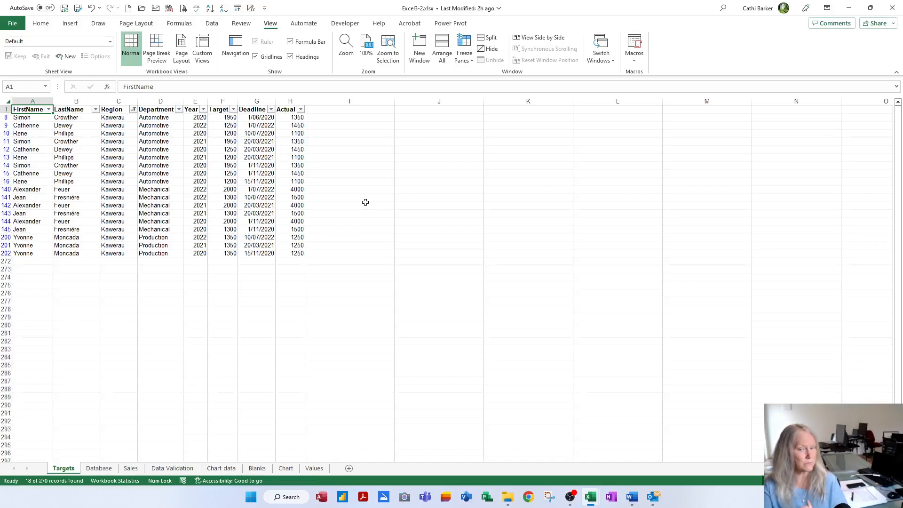
Set up a new macro recording named DR with the shortcut Ctrl+Shift+D.
left_click(183, 481)
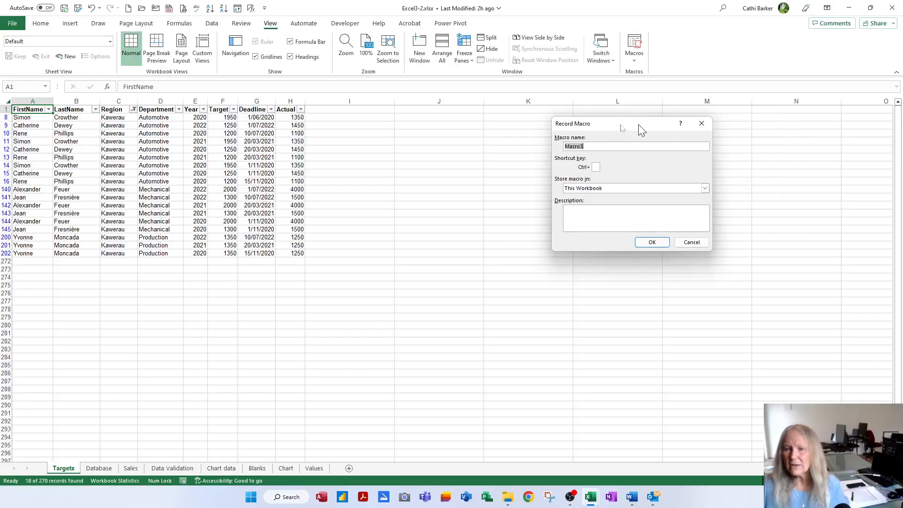
left_click_drag(670, 126, 458, 127)
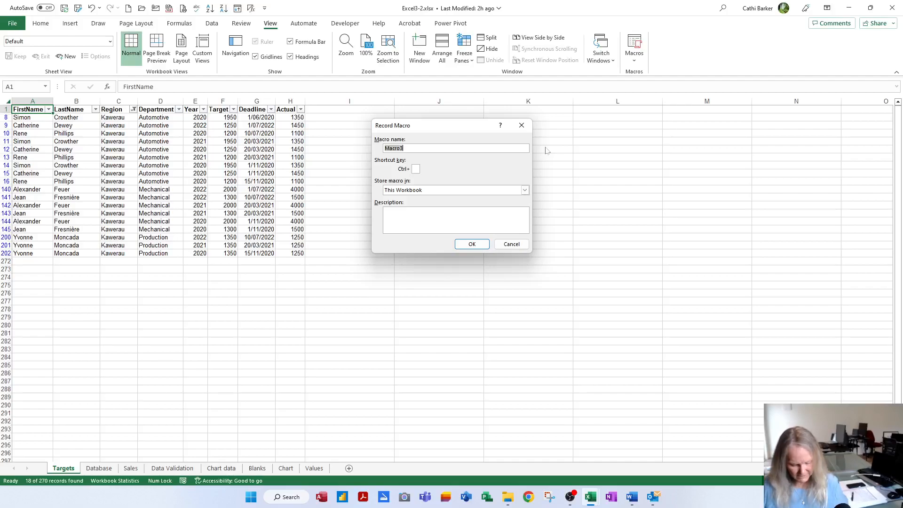
type("DR")
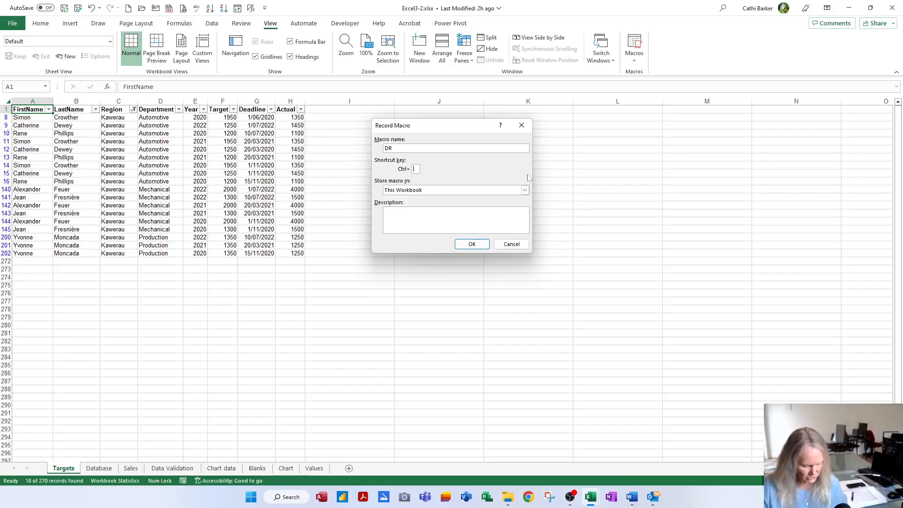
key("shift+d")
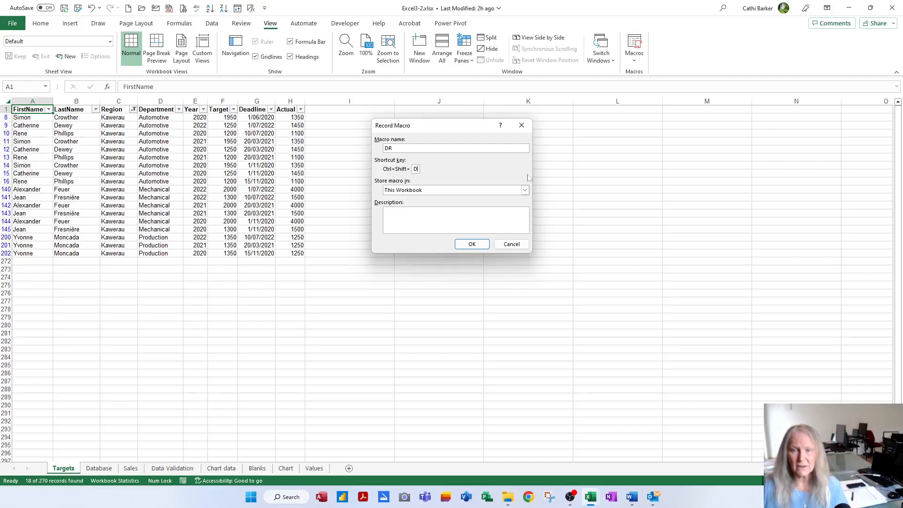
Enter and copy the macro description "Custom View: Detailed Report", and begin recording.
left_click(494, 218)
type("Detailed Report")
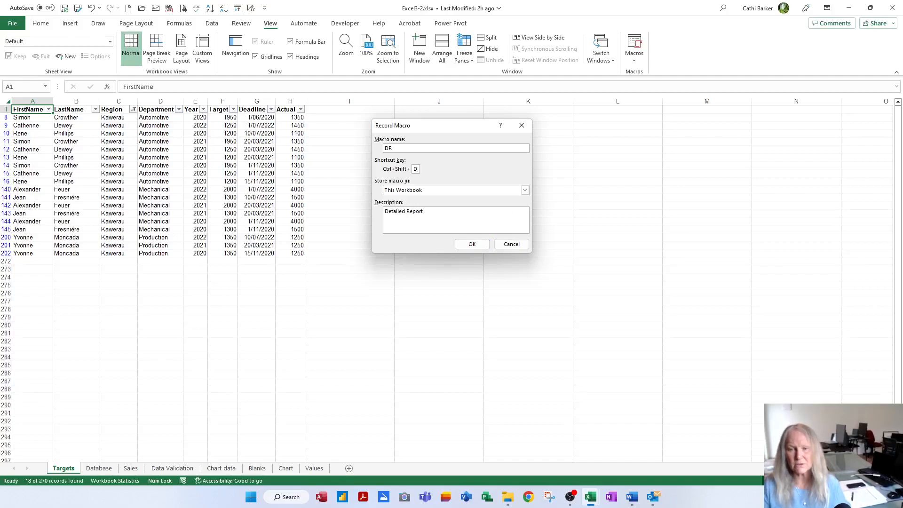
type("Custom View")
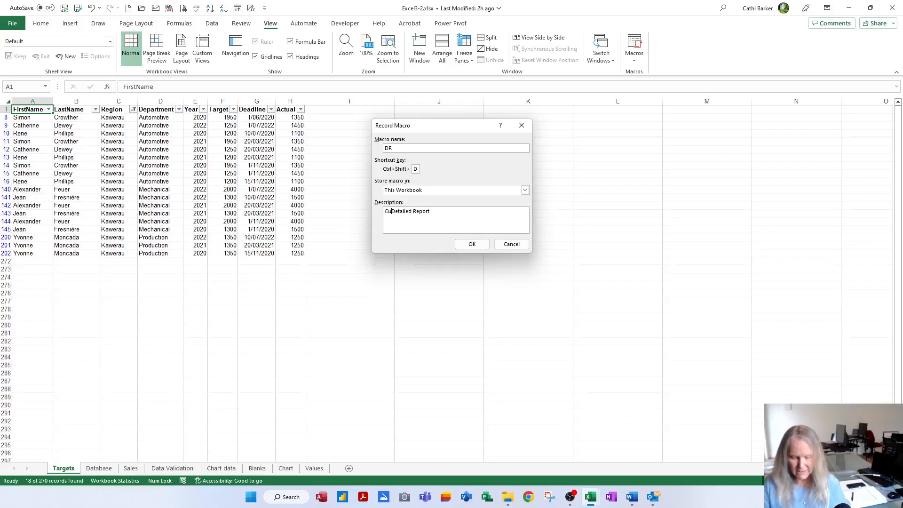
type(":")
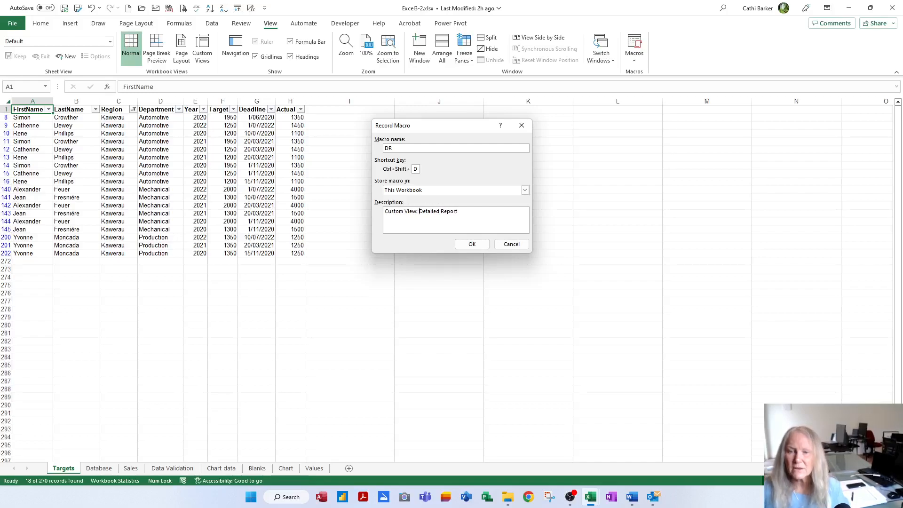
key("ctrl+a")
key("ctrl+c")
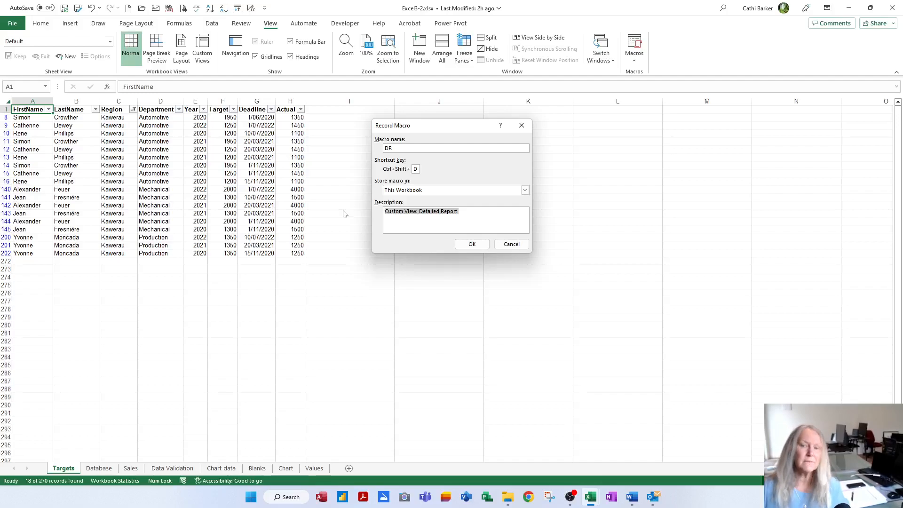
left_click(472, 244)
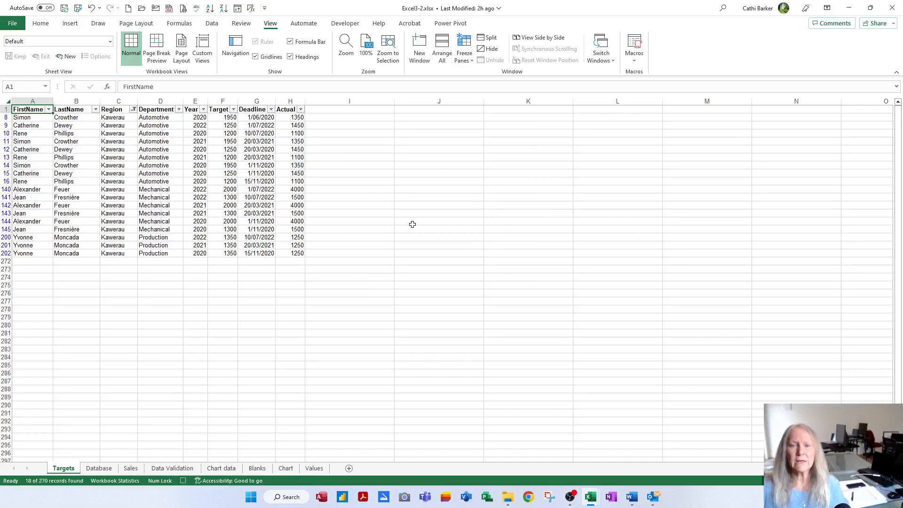
Show the "Detailed Report" custom view as the macro's recorded action and stop the recording.
left_click(206, 52)
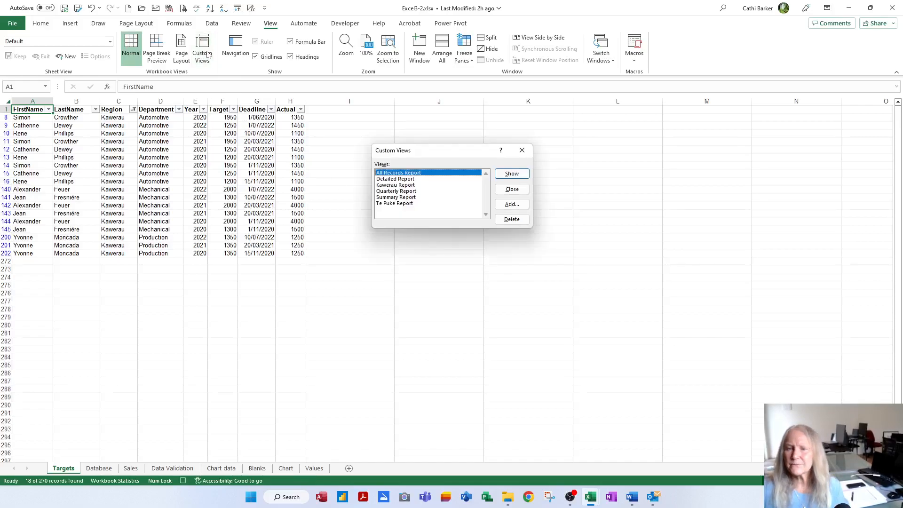
left_click(396, 179)
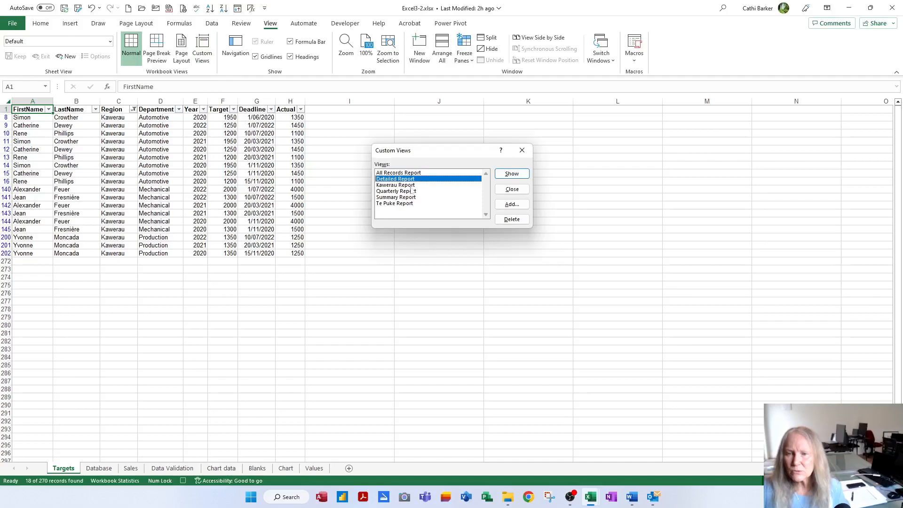
left_click(512, 174)
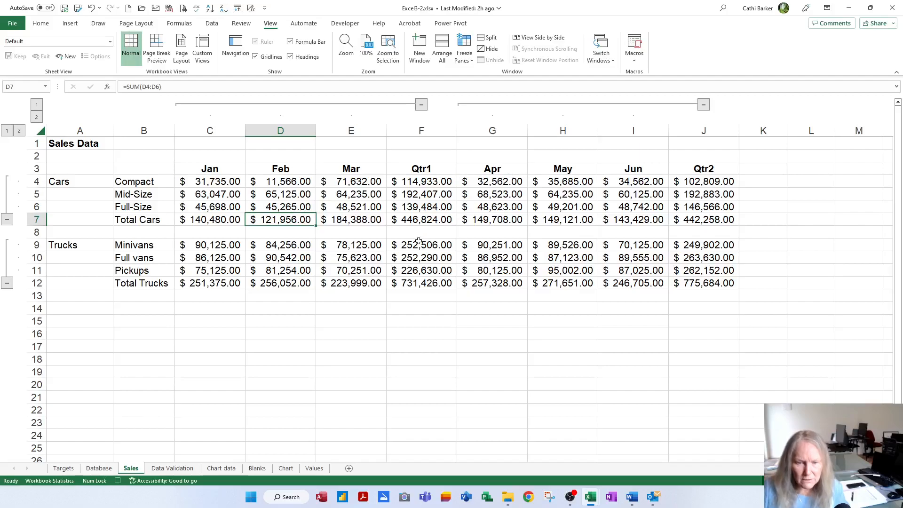
left_click(117, 481)
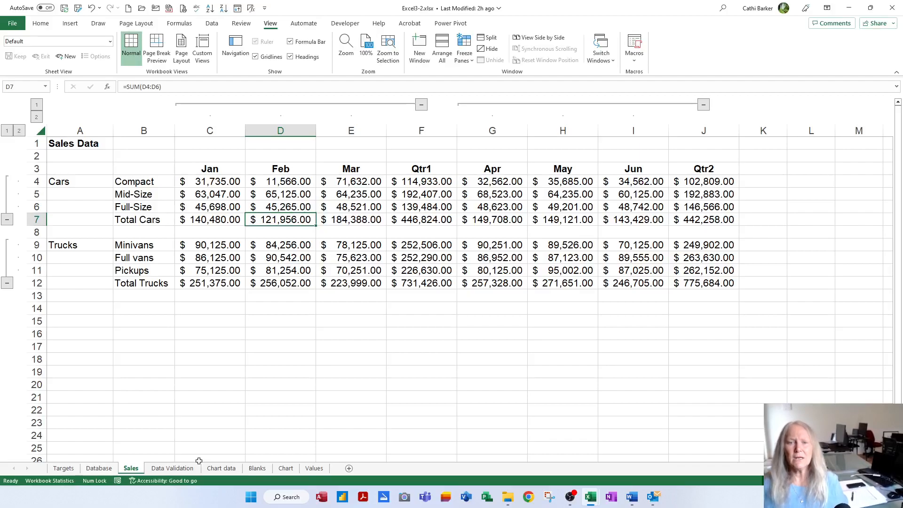
Start recording a macro named QR with the shortcut Ctrl+Shift+Q and the description "Custom View: Quarterly Report".
left_click(118, 481)
type("QR")
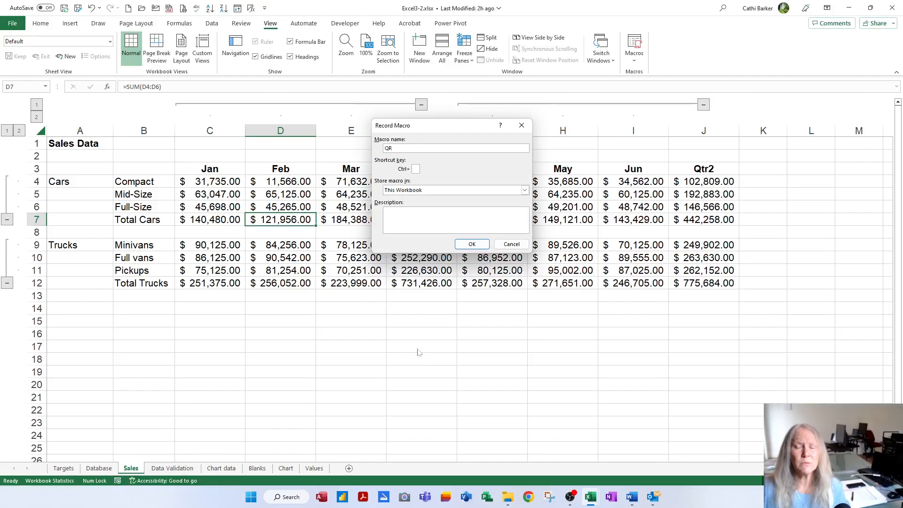
left_click(418, 170)
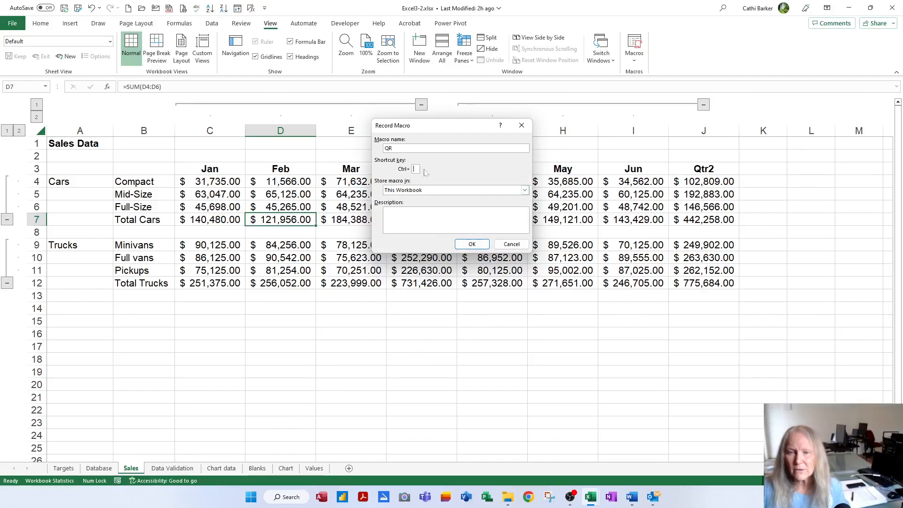
type("Q")
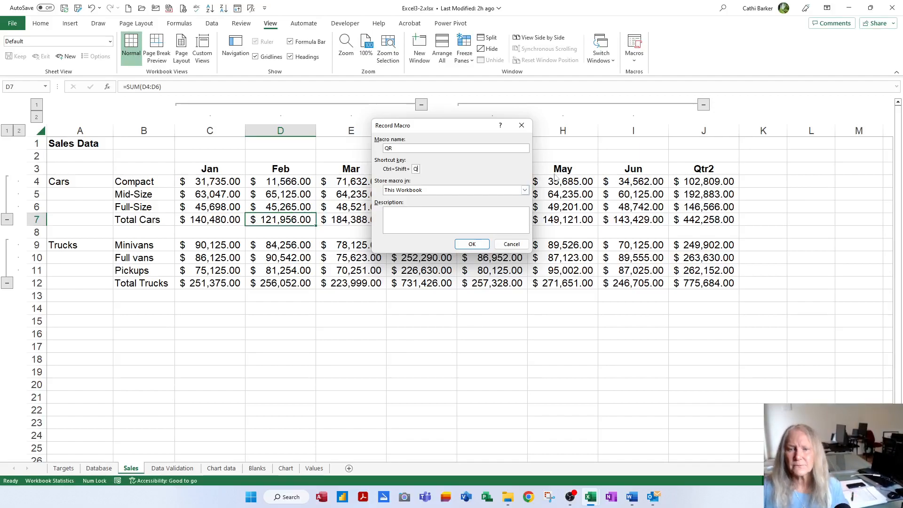
key("ctrl+v")
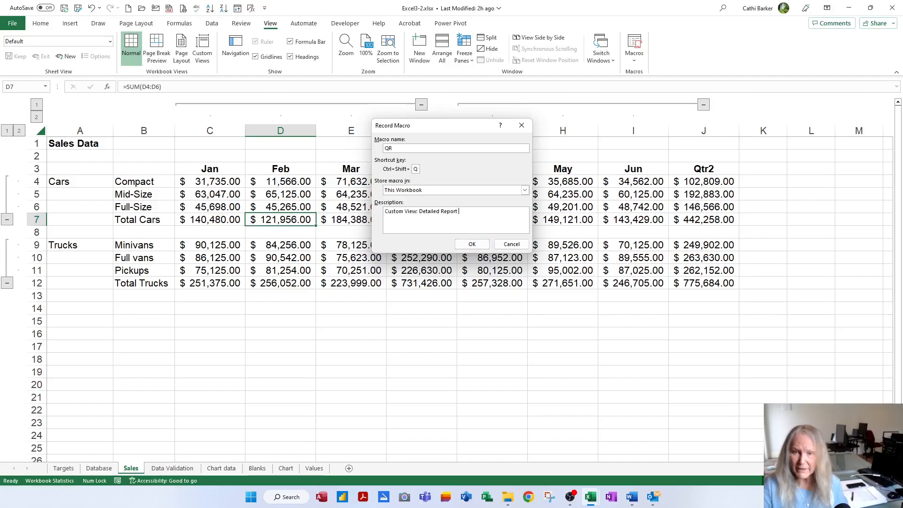
key("ctrl+Left")
key("ctrl+shift+Left")
type("Quarterly")
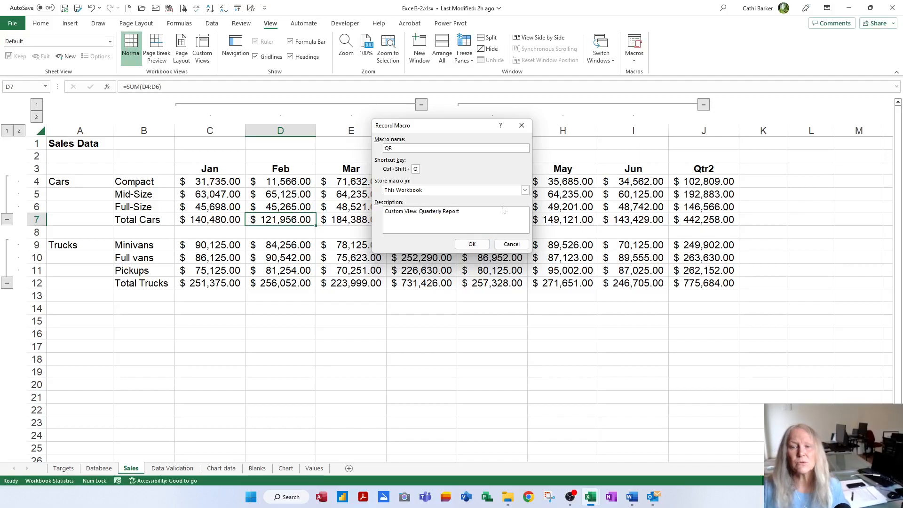
left_click(472, 244)
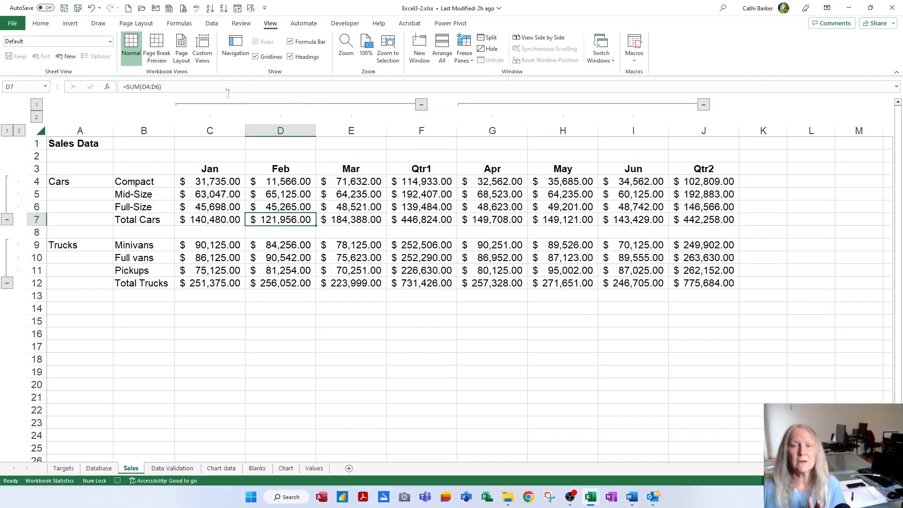
Show the "Quarterly Report" custom view as the recorded action of the QR macro.
left_click(203, 55)
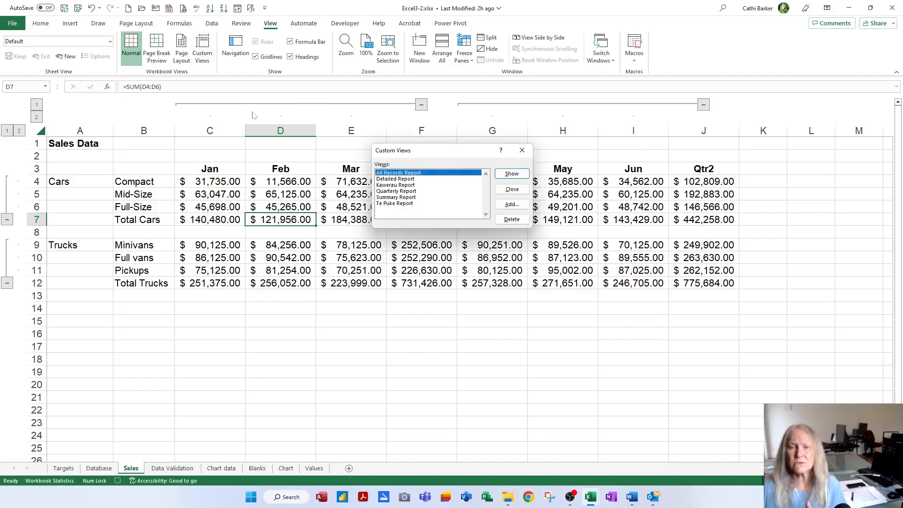
left_click(401, 191)
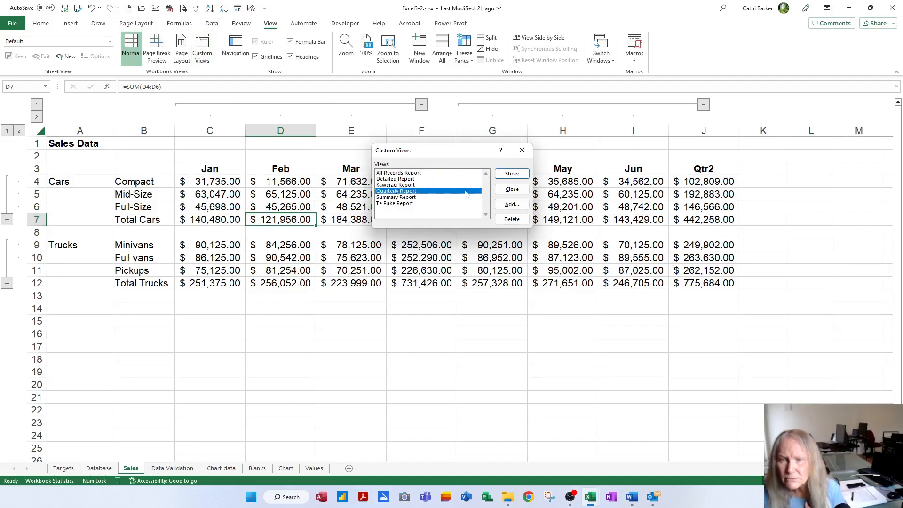
left_click(513, 174)
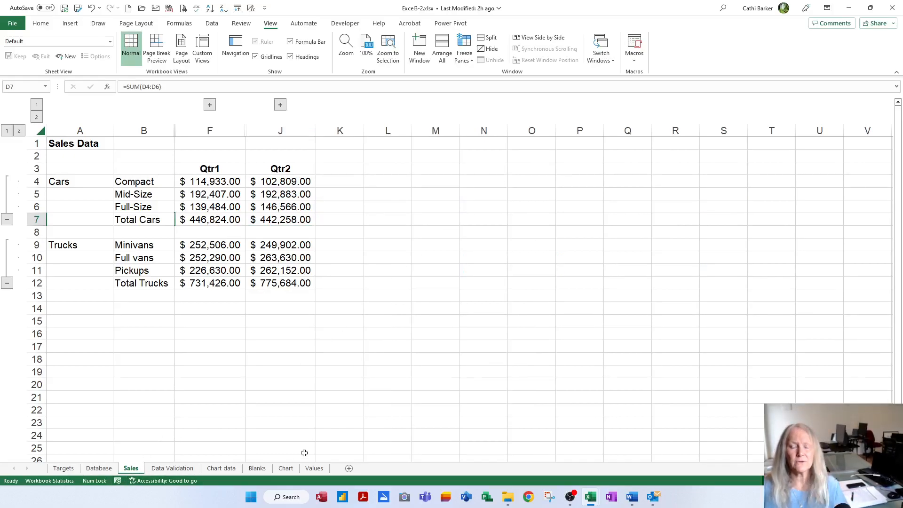
Start recording a macro named SR with the shortcut Ctrl+Shift+S and the description "Custom View: Summary Report".
left_click(119, 481)
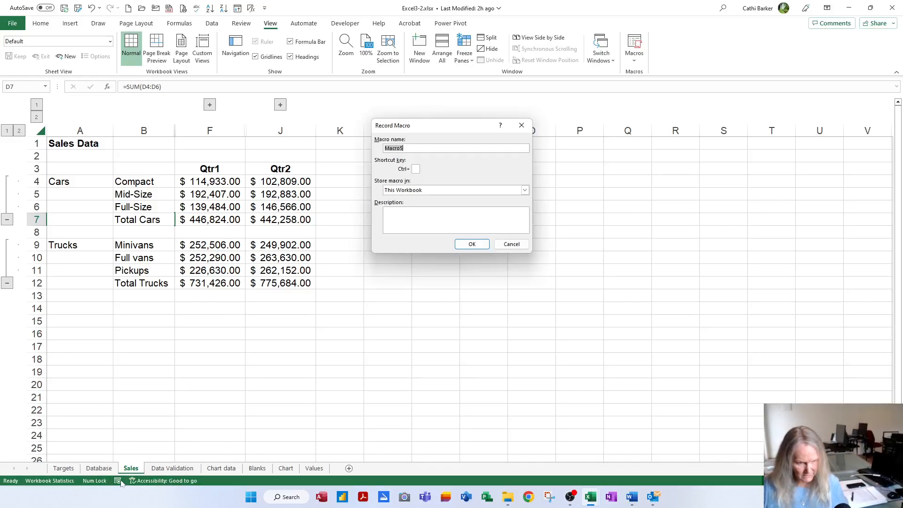
type("SR")
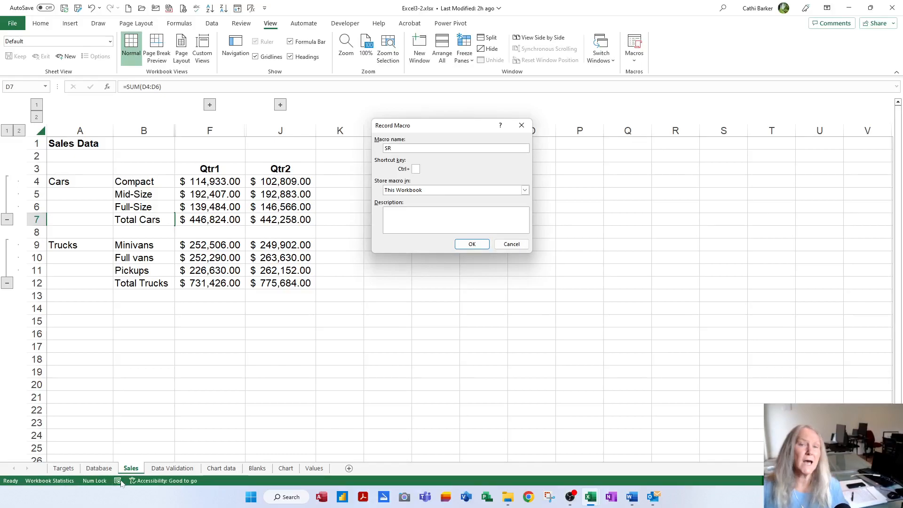
left_click(416, 170)
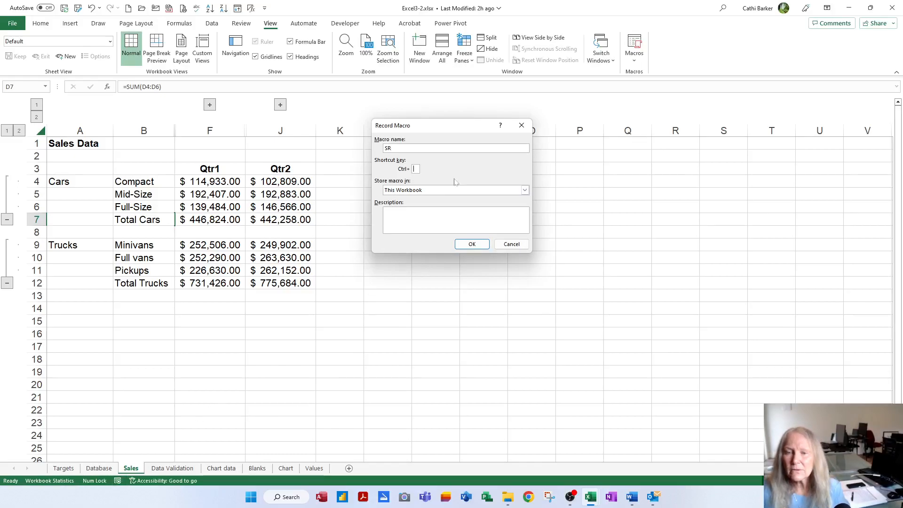
type("S")
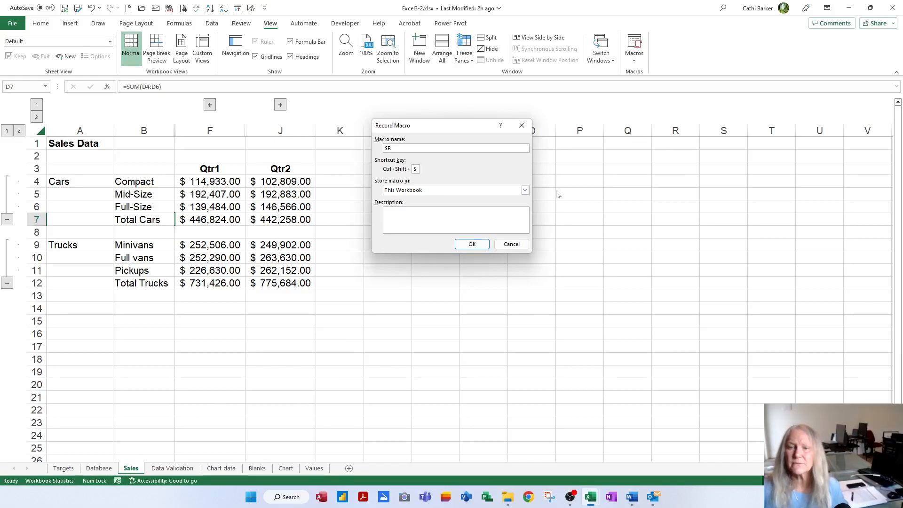
left_click(409, 215)
type("Custom View: Detailed Report")
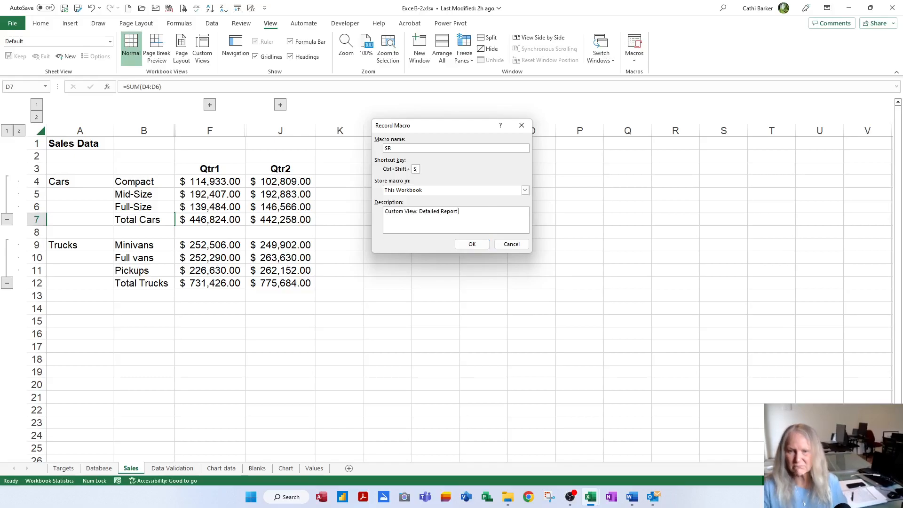
key("ctrl+Left")
key("ctrl+shift+Left")
type("Summary")
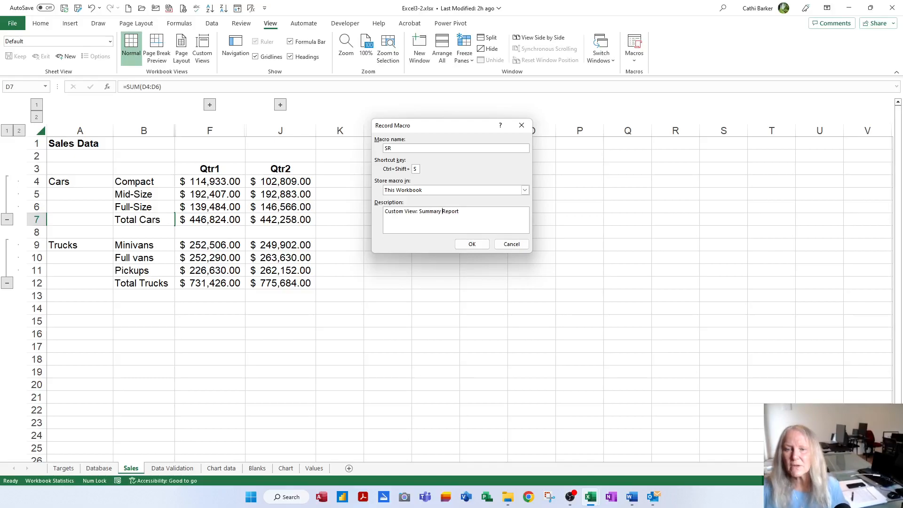
left_click(472, 244)
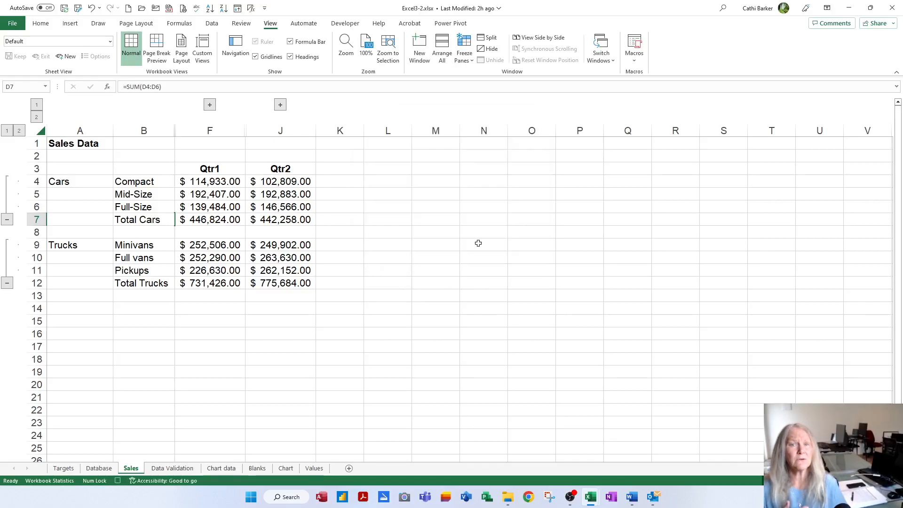
Show the "Summary Report" custom view as the recorded action of the SR macro.
left_click(207, 55)
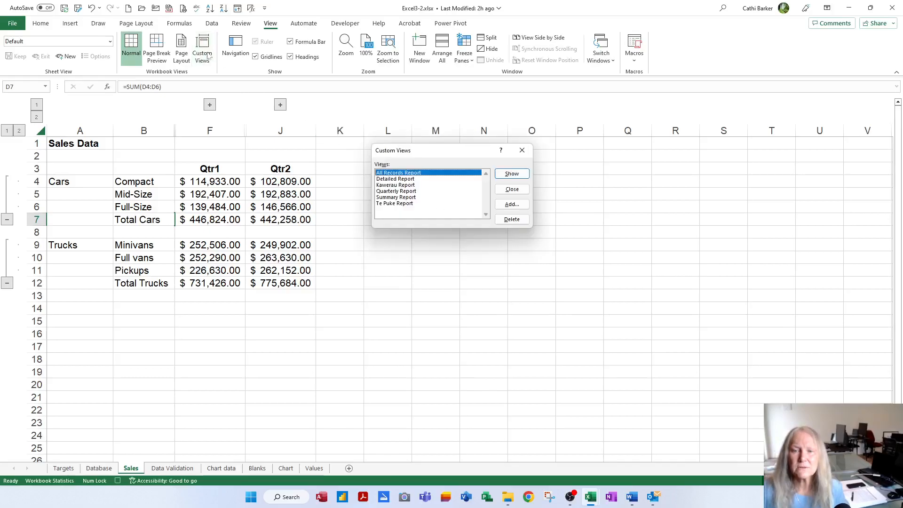
left_click(408, 198)
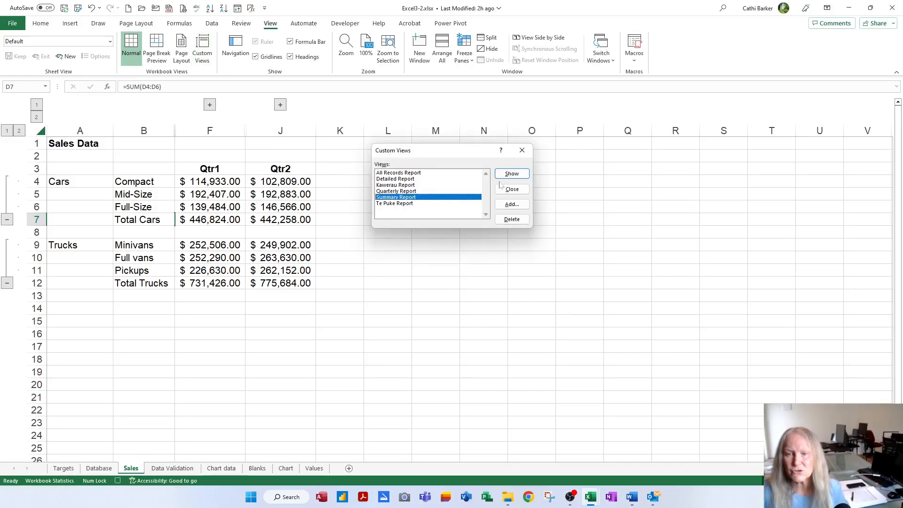
left_click(514, 174)
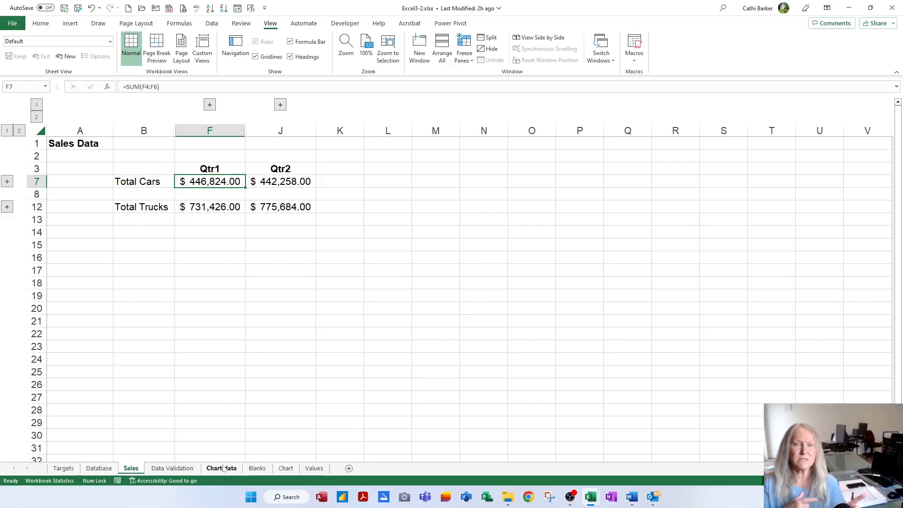
Start recording a macro named AR with the shortcut Ctrl+Shift+A and the description "Custom View: All Records Report".
left_click(118, 480)
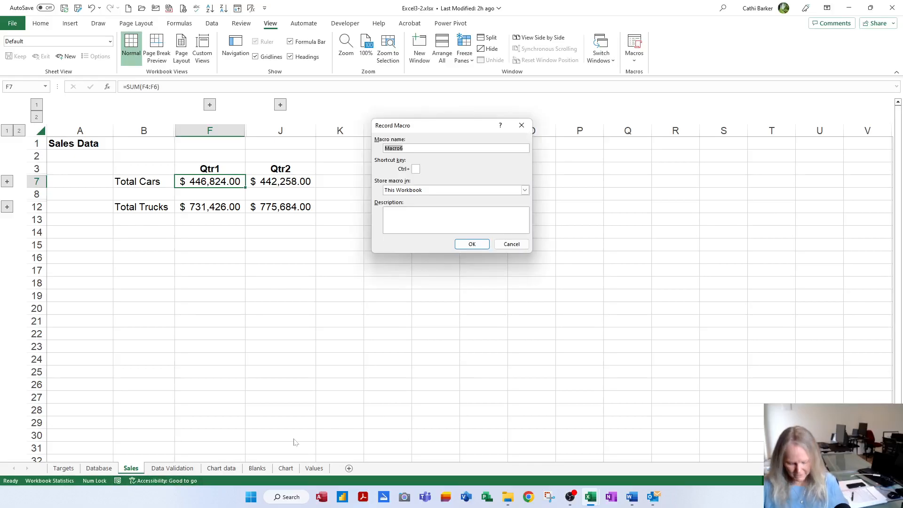
type("AR")
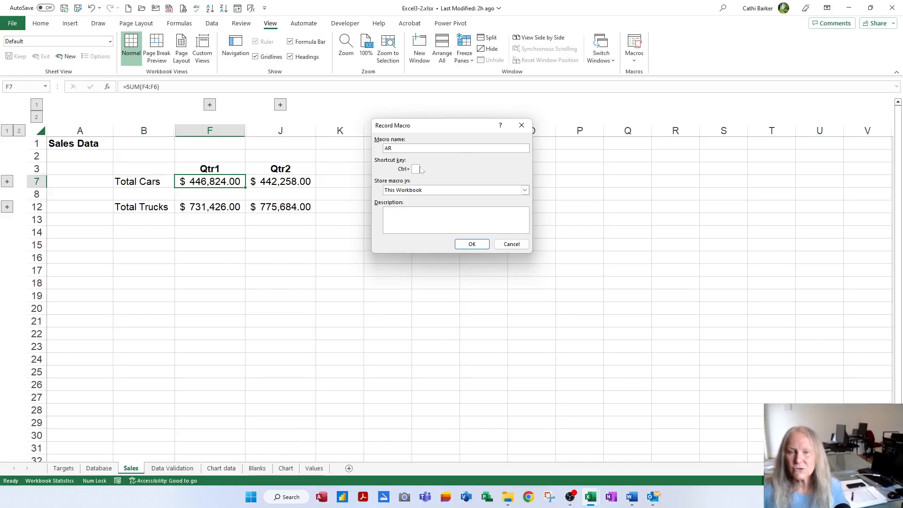
left_click(416, 169)
type("A")
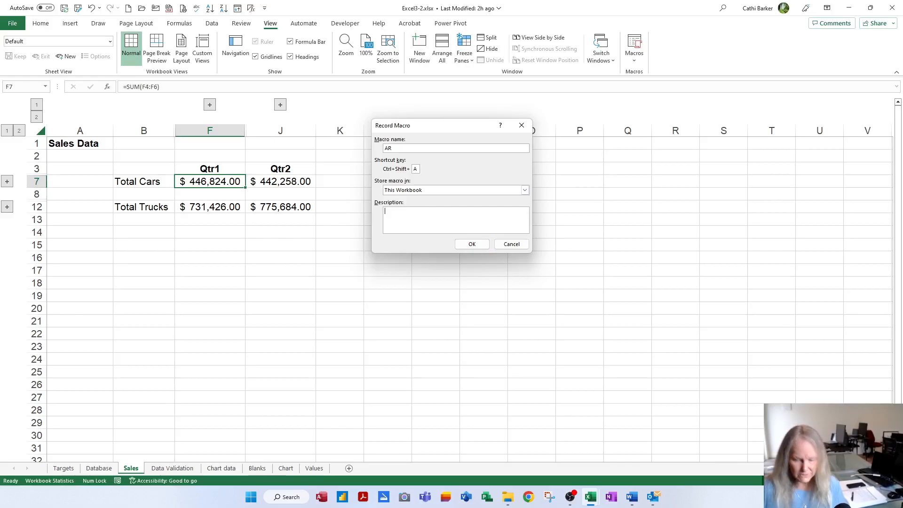
type("Custom View: Detailed Report")
key("ctrl+Left")
key("ctrl+shift+Left")
type("All Records")
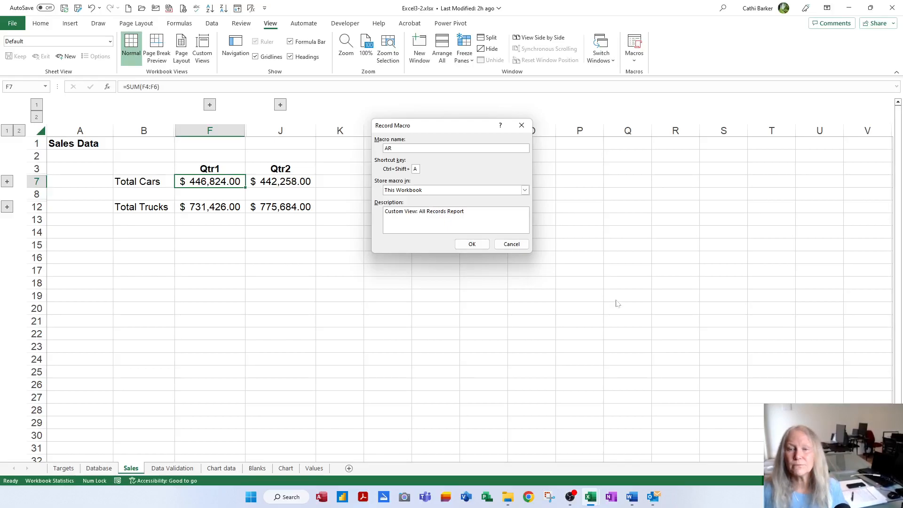
left_click(472, 244)
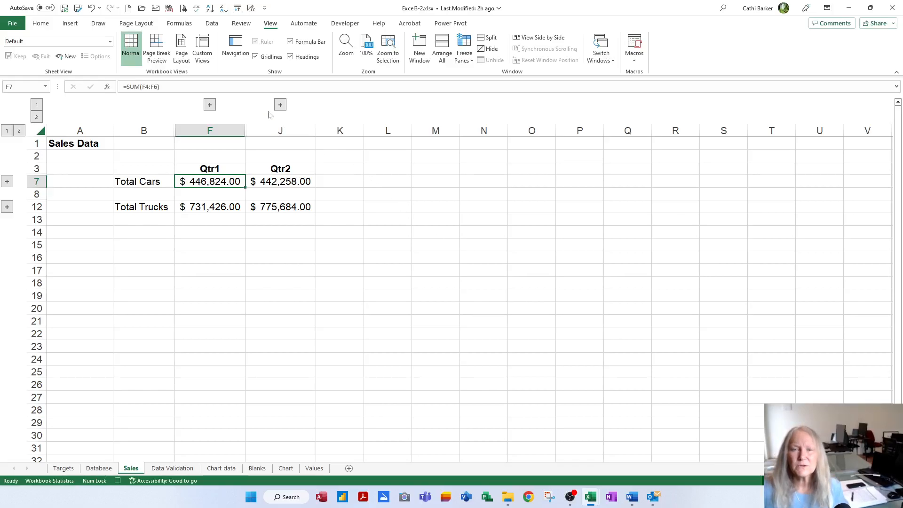
Show the "All Records Report" custom view as the recorded action of the AR macro and stop recording.
left_click(202, 49)
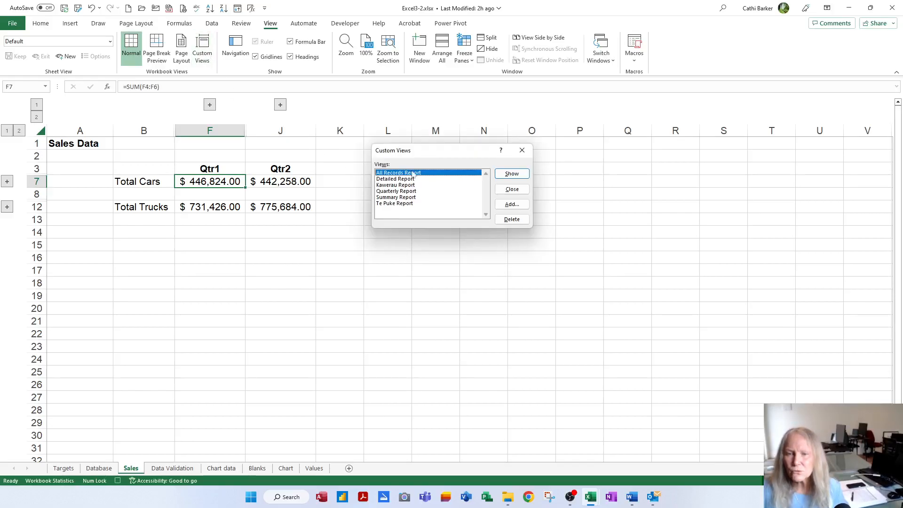
left_click(510, 174)
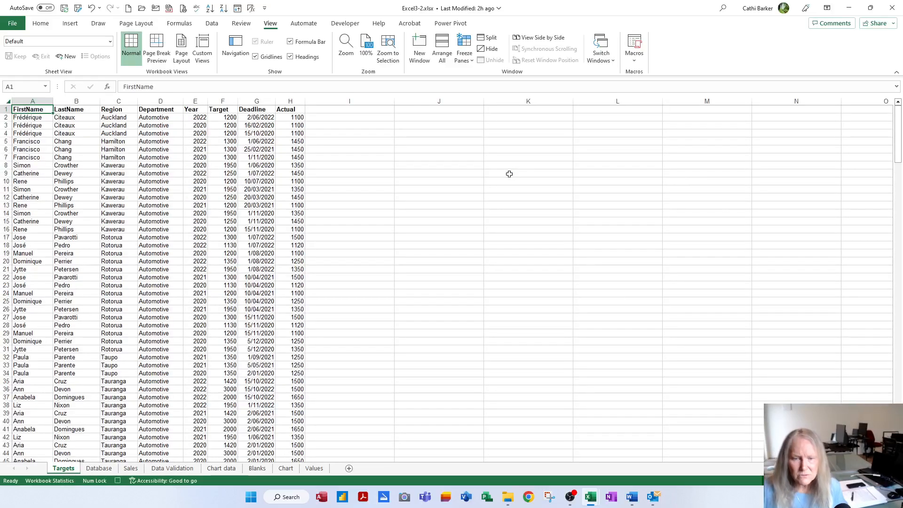
left_click(117, 481)
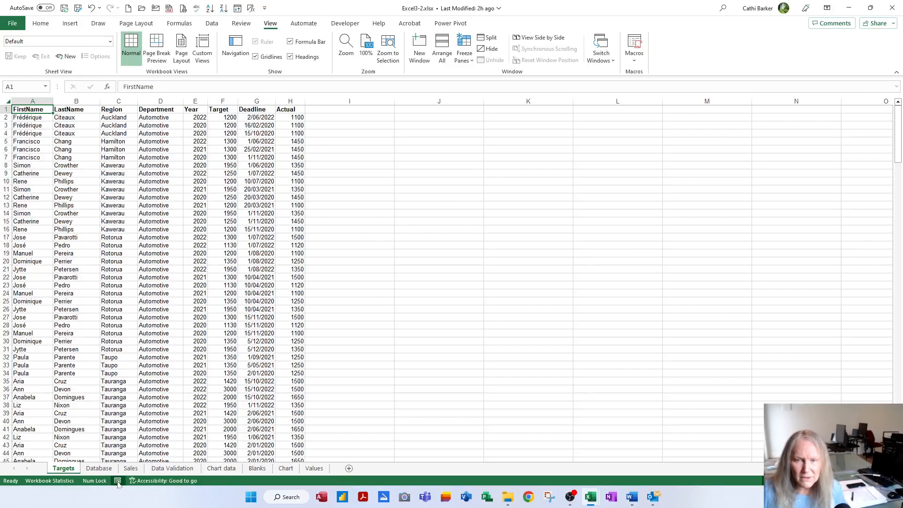
Start recording a macro named TR with the shortcut Ctrl+Shift+T and the description "Custom View: Te Puke Report".
left_click(117, 480)
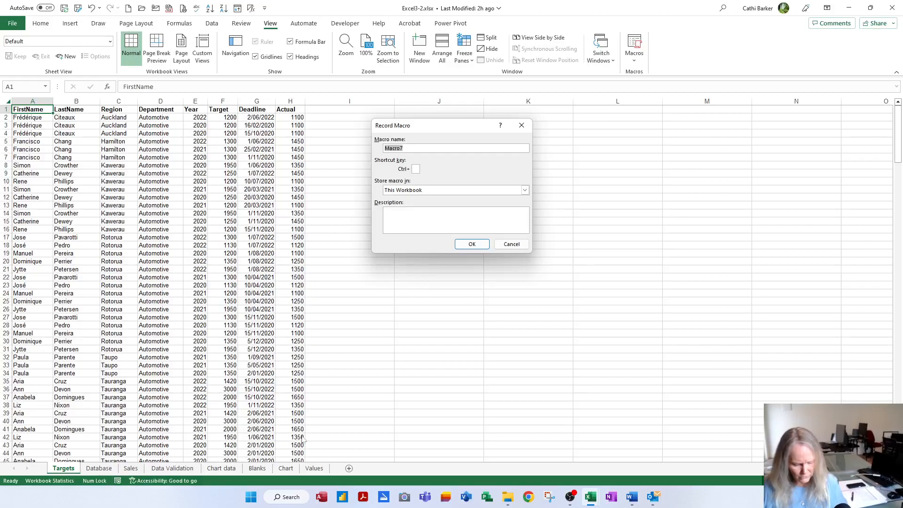
type("TR")
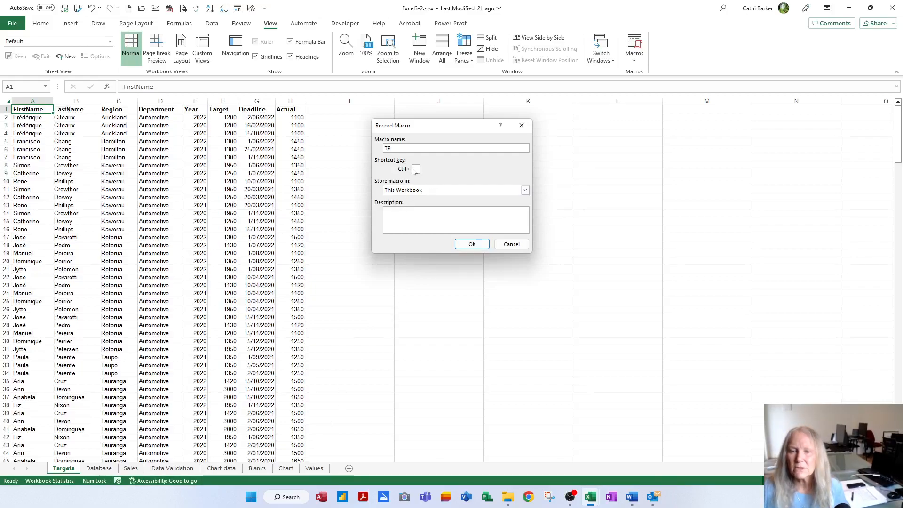
left_click(416, 169)
type("T")
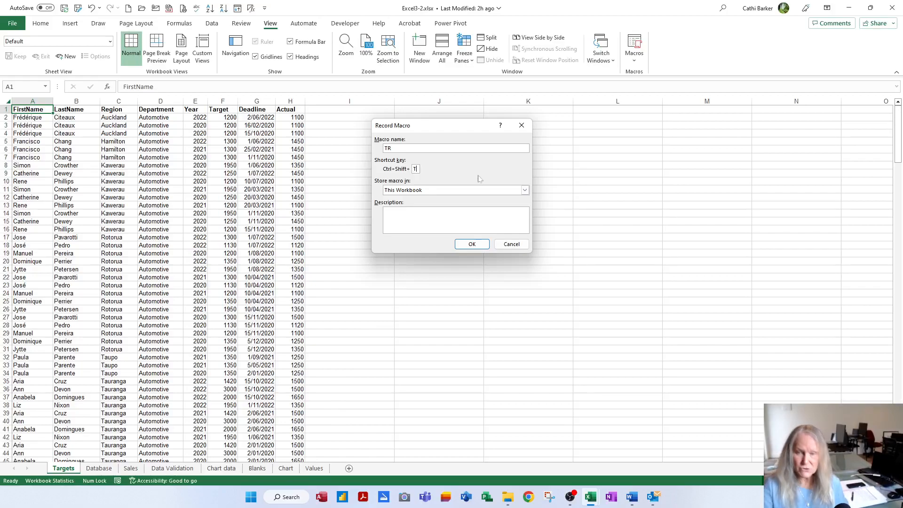
left_click(454, 214)
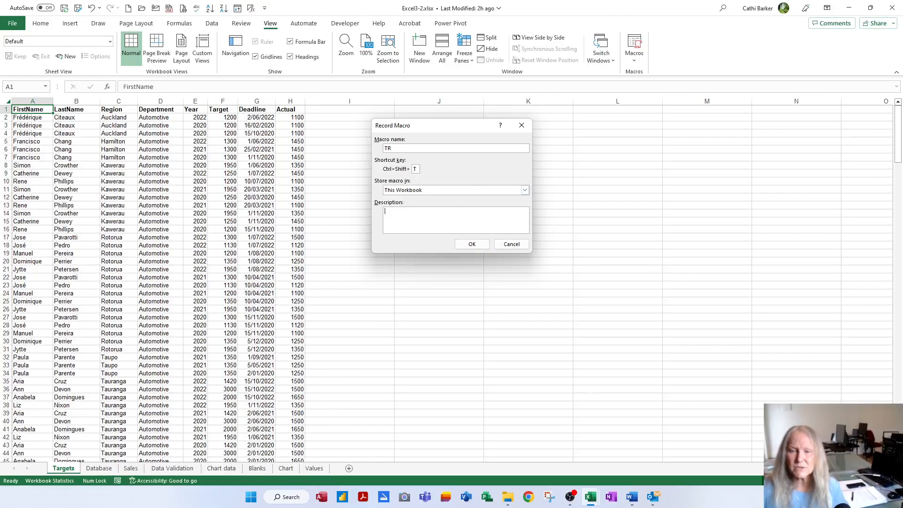
type("Custom View: Detailed Report")
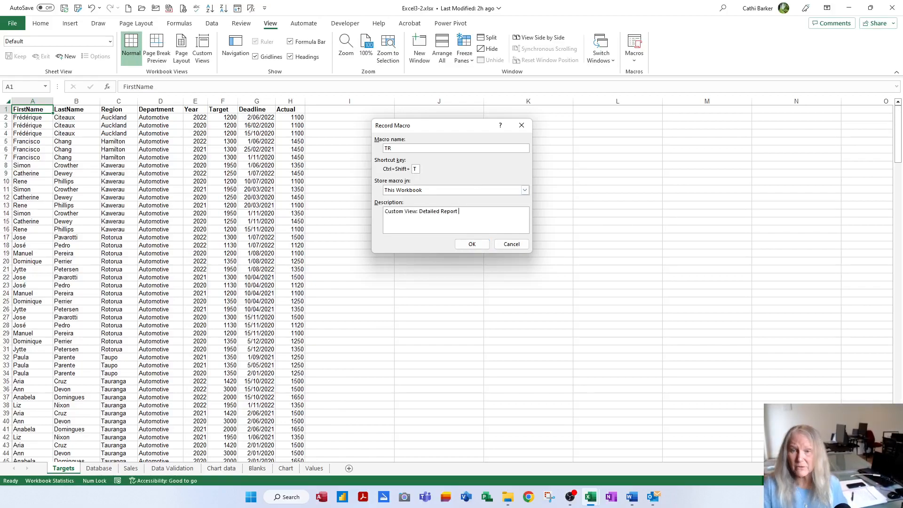
key("ctrl+Left")
key("ctrl+shift+Left")
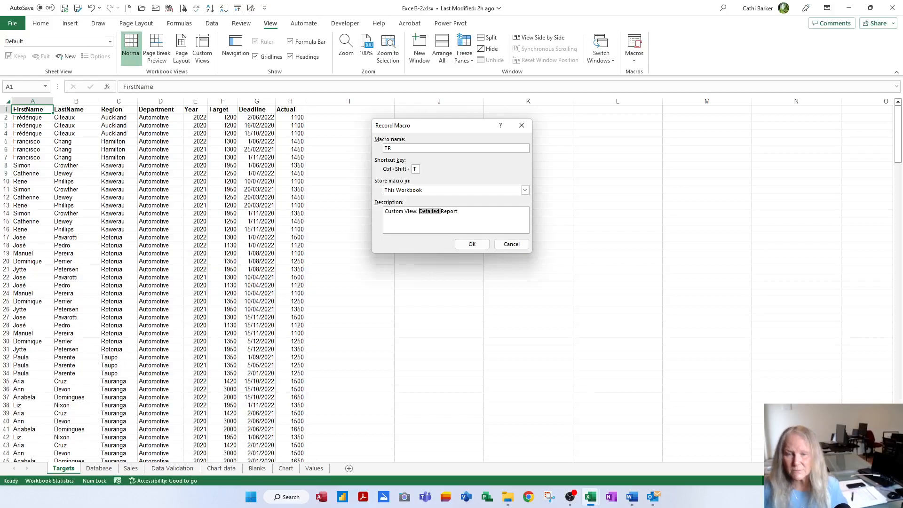
type("Te Puke")
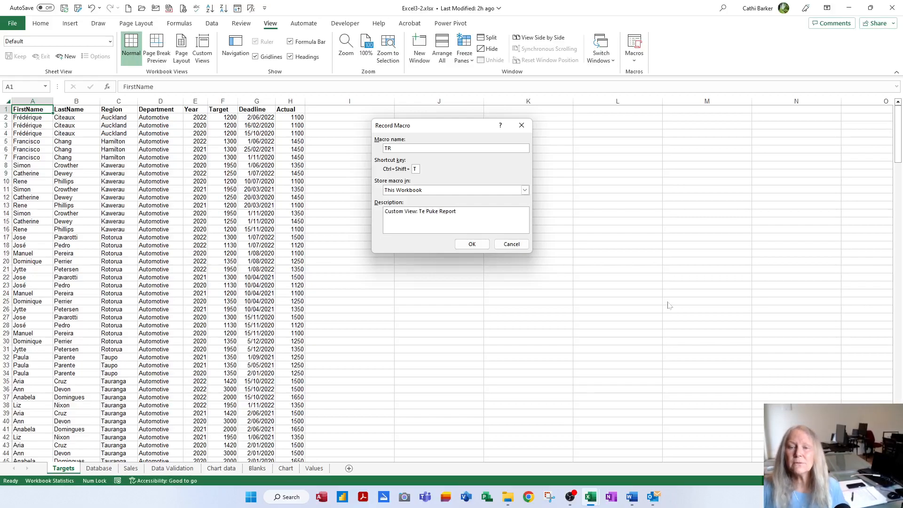
left_click(482, 246)
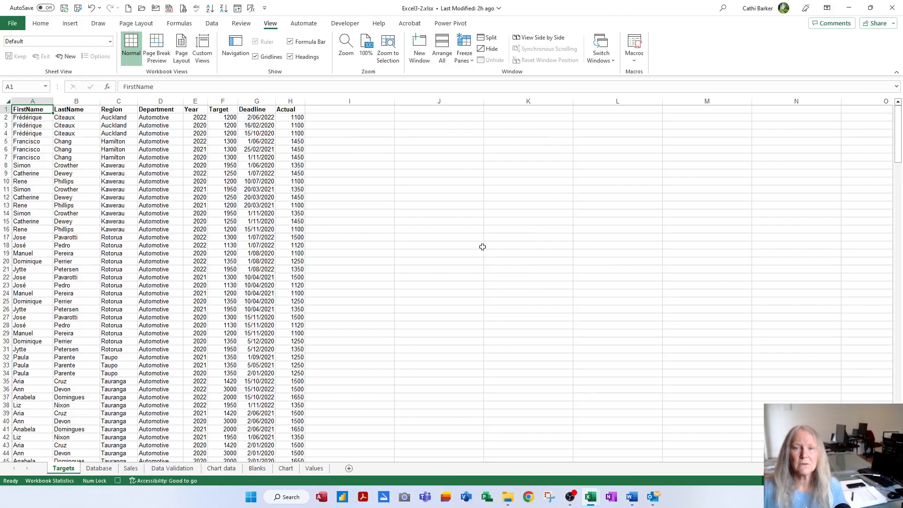
Show the "Te Puke Report" custom view as the recorded action of the TR macro and stop recording.
left_click(209, 52)
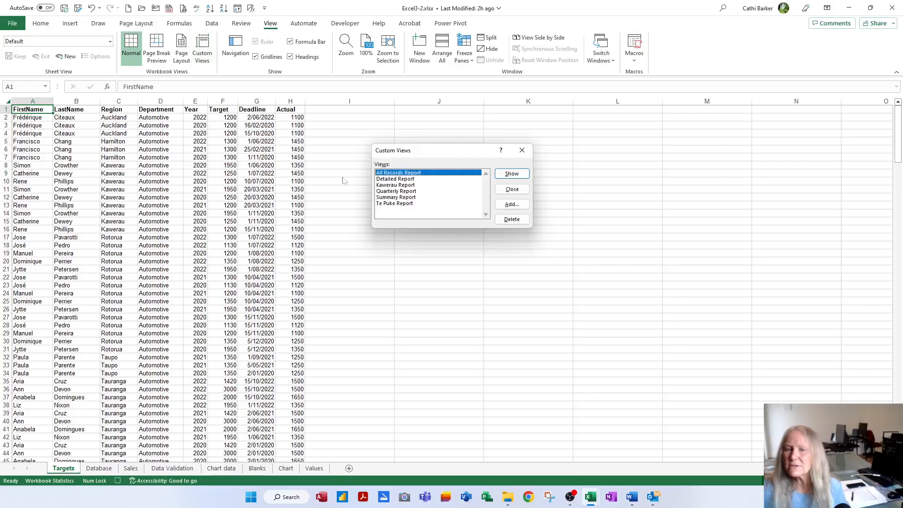
left_click(394, 203)
left_click(512, 174)
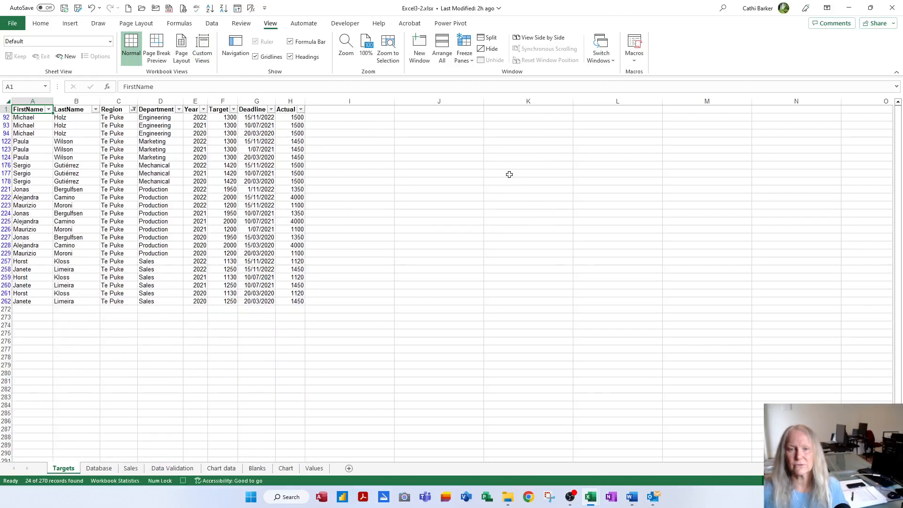
left_click(183, 482)
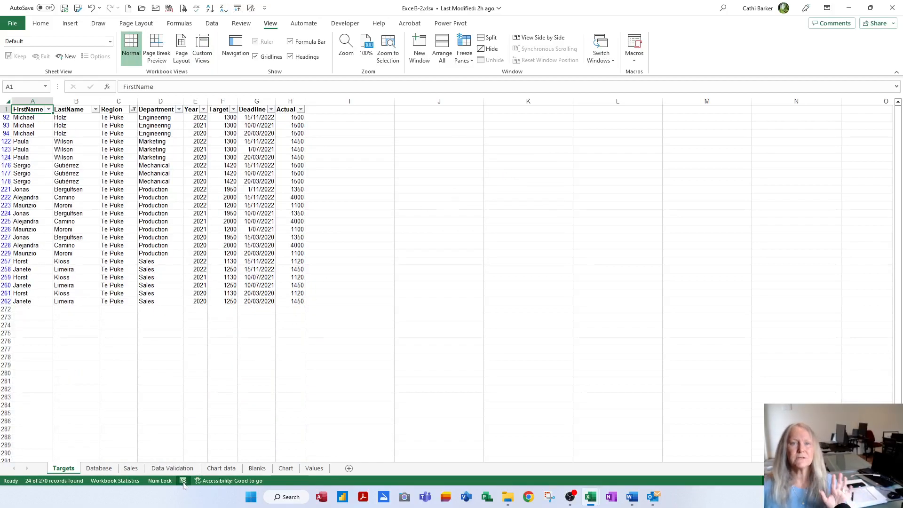
Start recording a macro named KR with the shortcut Ctrl+Shift+K and the description "Custom View: Kawerau Report".
left_click(184, 482)
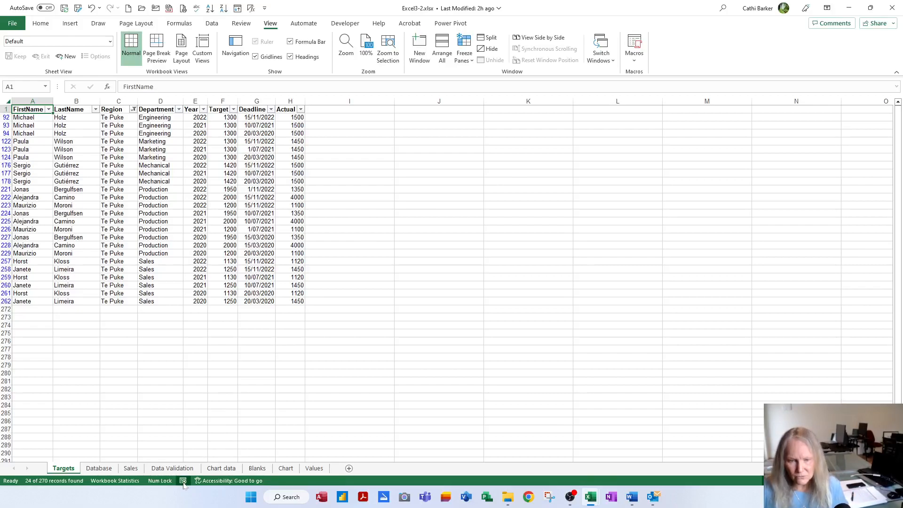
type("KR")
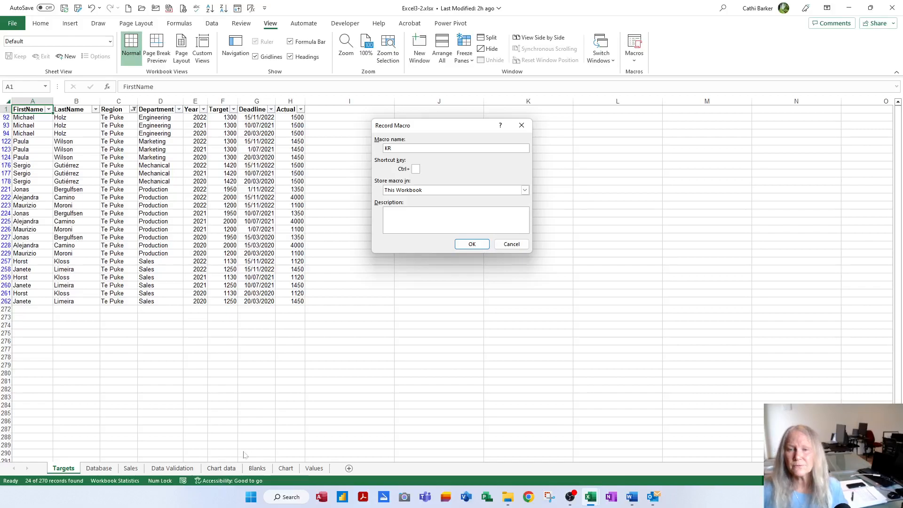
key("Tab")
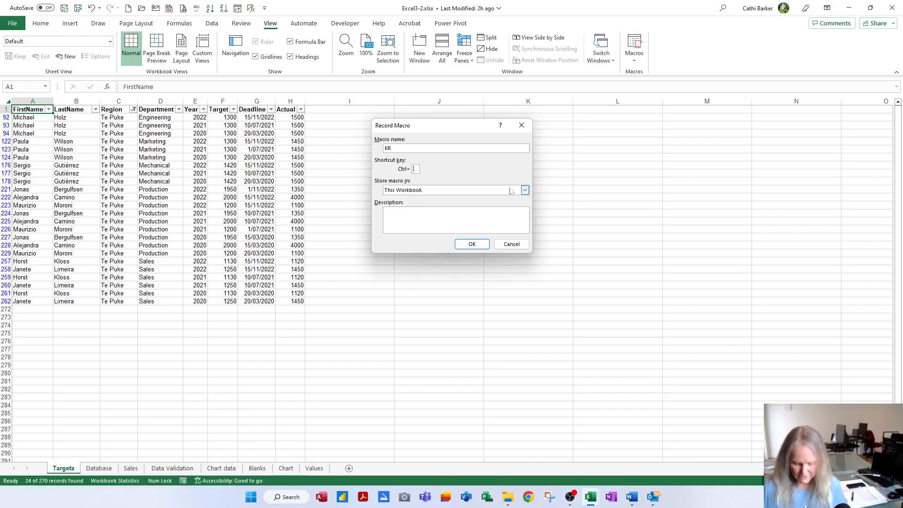
type("K")
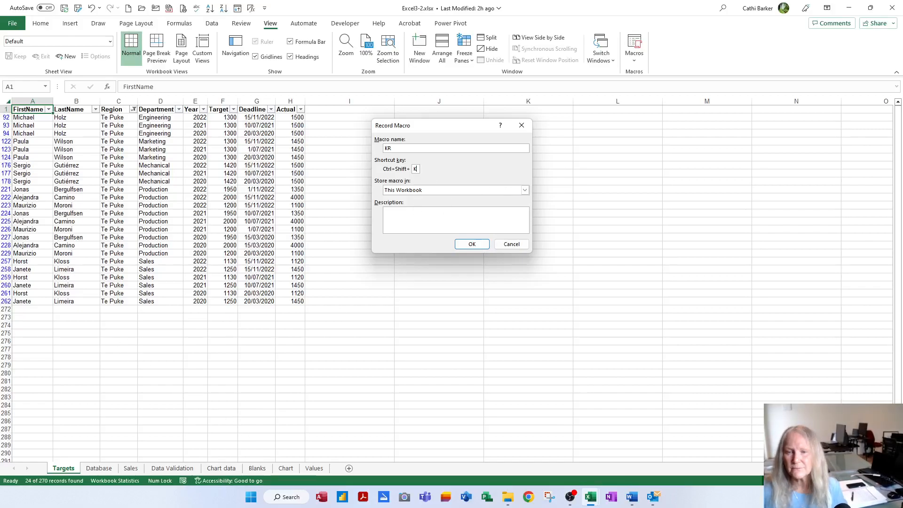
key("Tab")
key("Tab")
type("Custom View: Detailed Report")
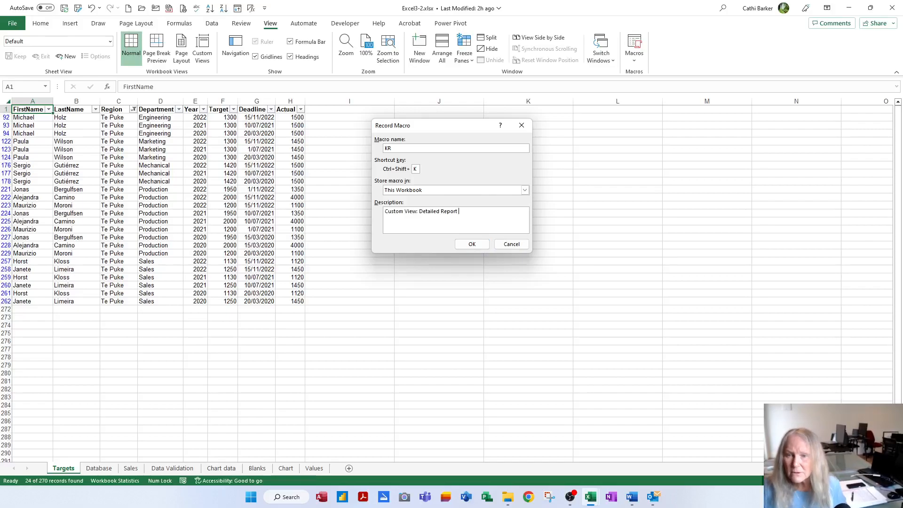
key("ctrl+shift+Left")
type("Kawerau")
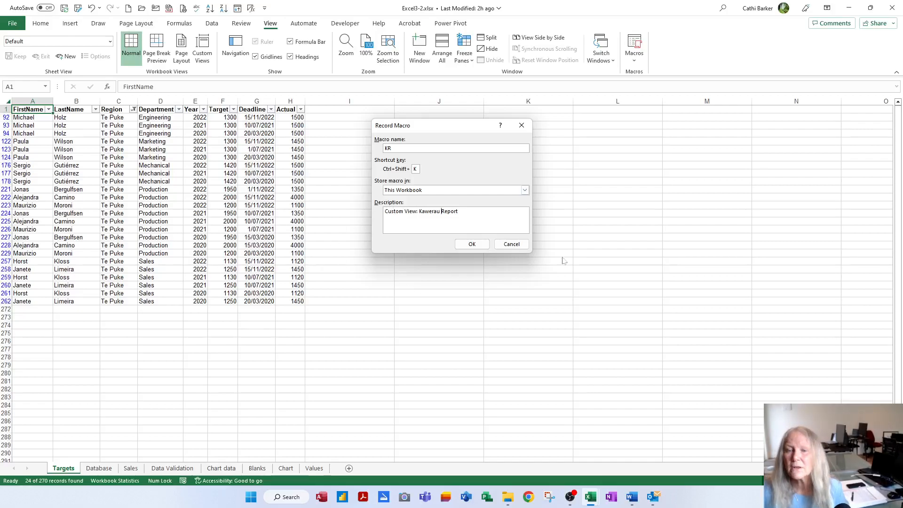
left_click(475, 246)
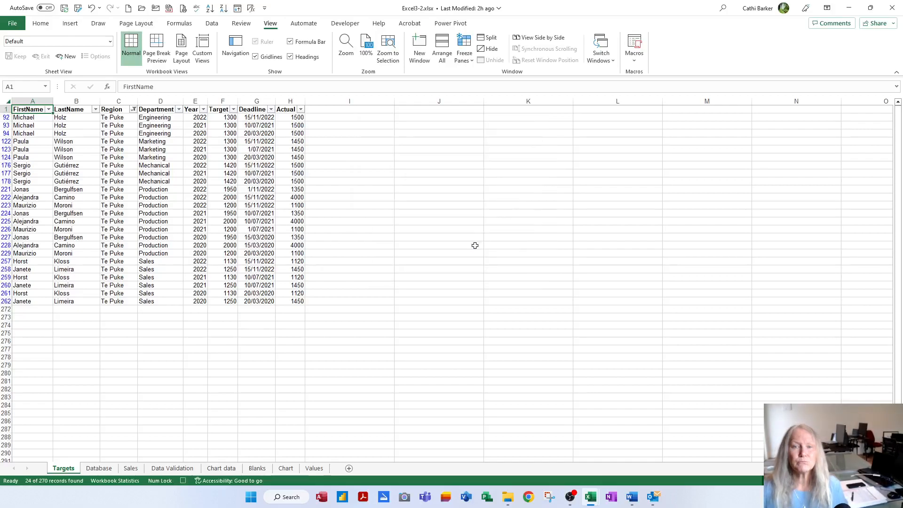
Show the "Kawerau Report" custom view as the recorded action of the KR macro and stop recording.
left_click(204, 49)
left_click(402, 187)
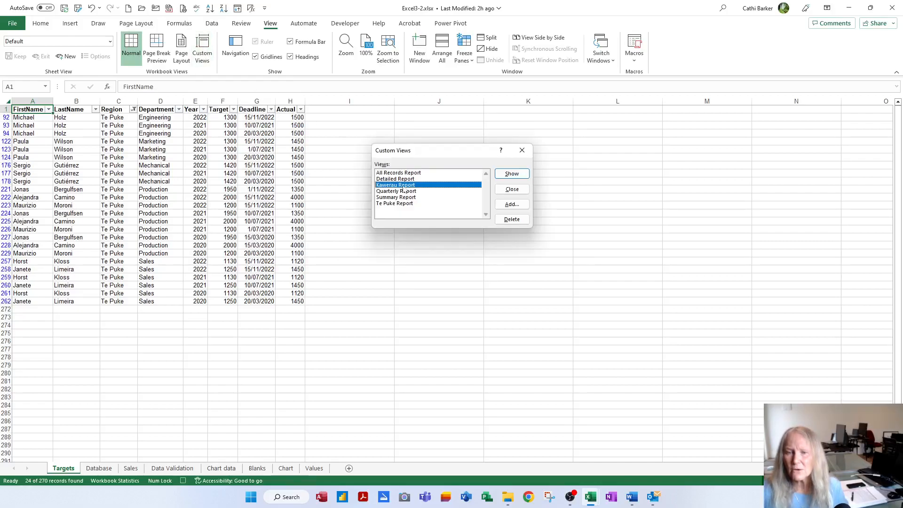
left_click(510, 174)
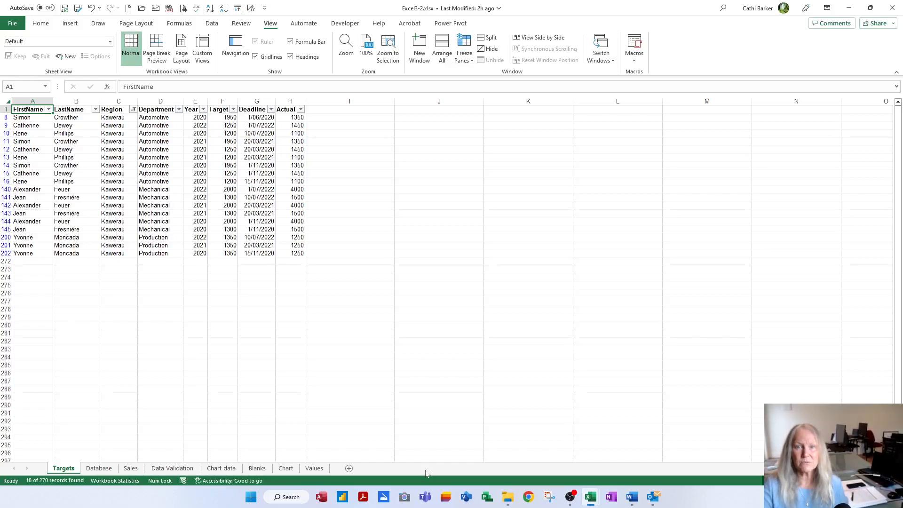
Test the Sales macros by showing the Detailed, Quarterly and Summary report views one after another.
key("ctrl+Page_Down")
key("ctrl+Page_Down")
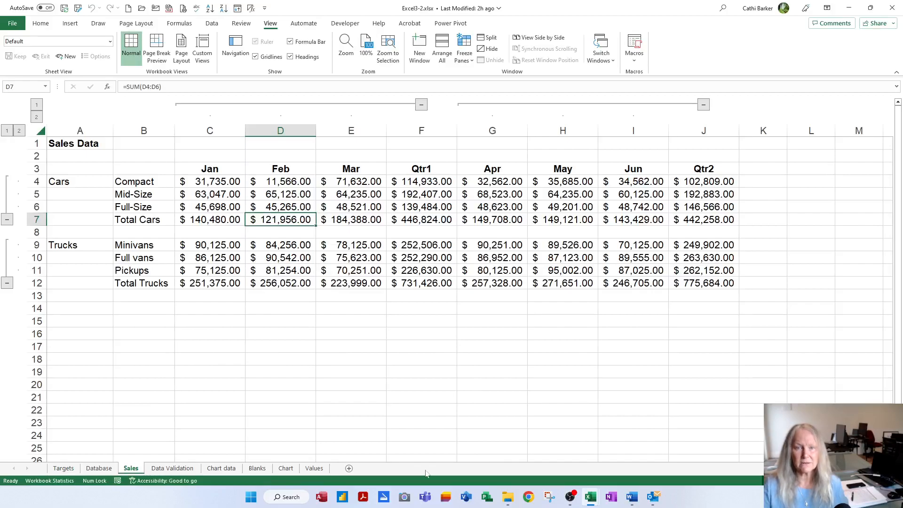
key("ctrl+q")
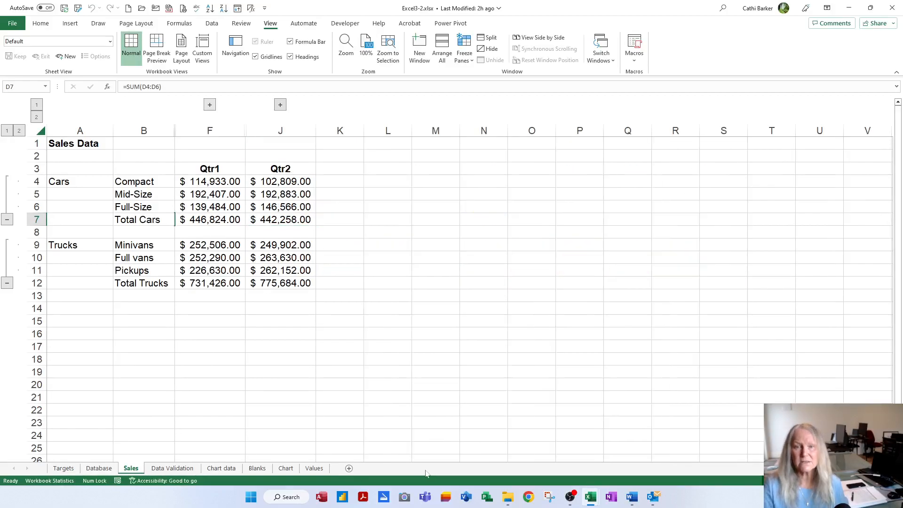
key("ctrl+t")
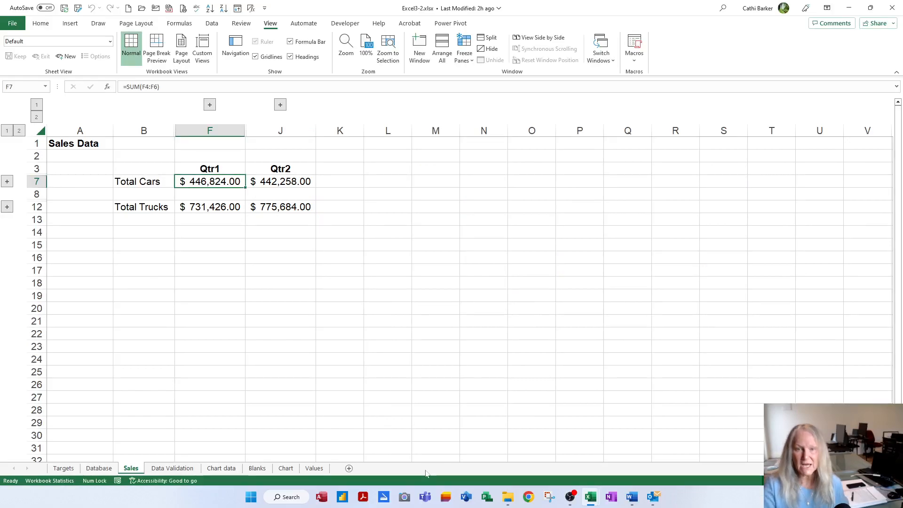
Test the Targets macros by showing the All Records, Te Puke and Kawerau report views in turn.
key("ctrl+Page_Up")
key("ctrl+Page_Up")
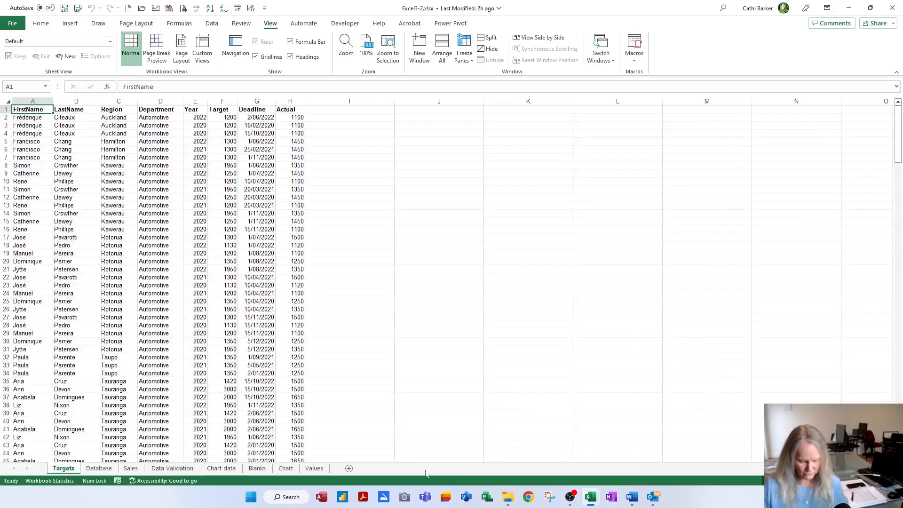
key("ctrl+shift+t")
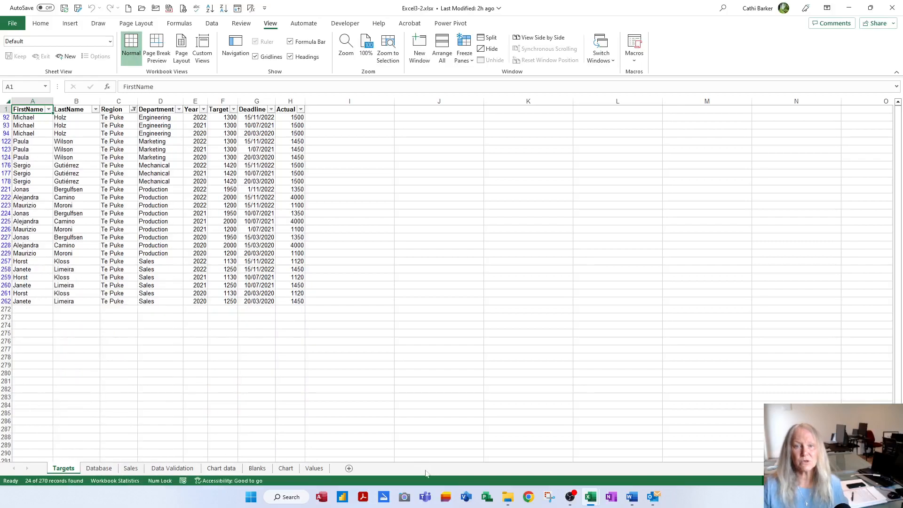
key("ctrl+shift+k")
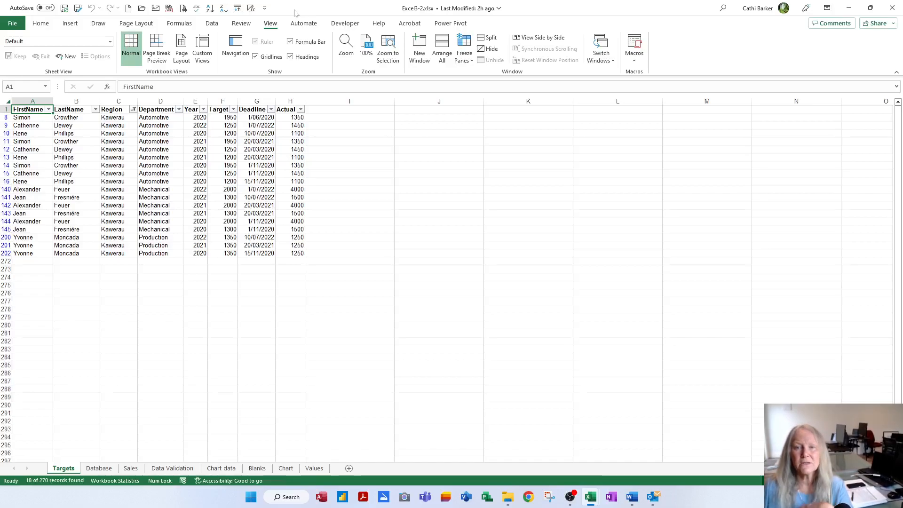
Open Quick Access Toolbar customization for Excel3-2.xlsx only and list the available macros as commands.
left_click(265, 10)
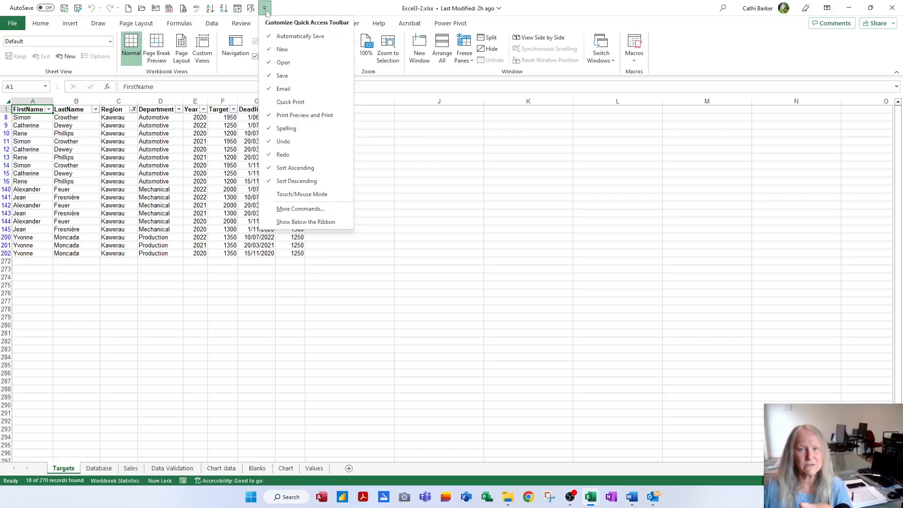
left_click(286, 212)
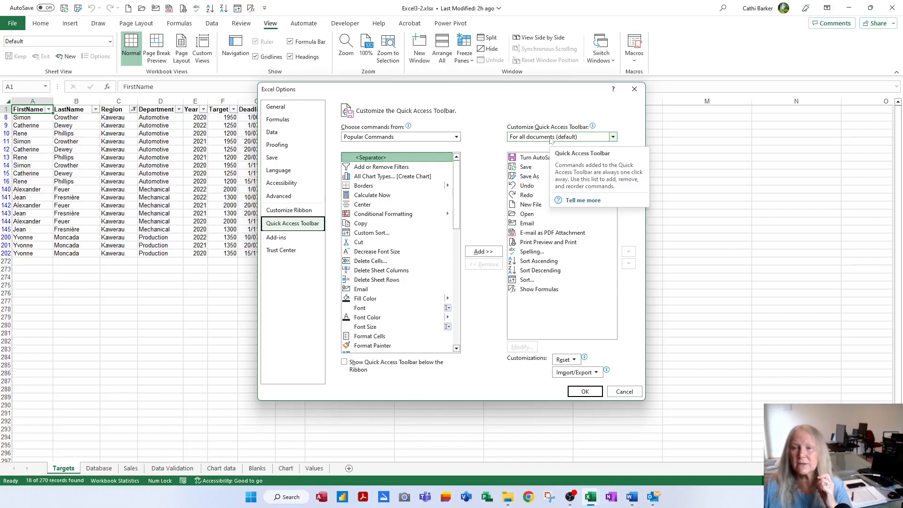
left_click(612, 139)
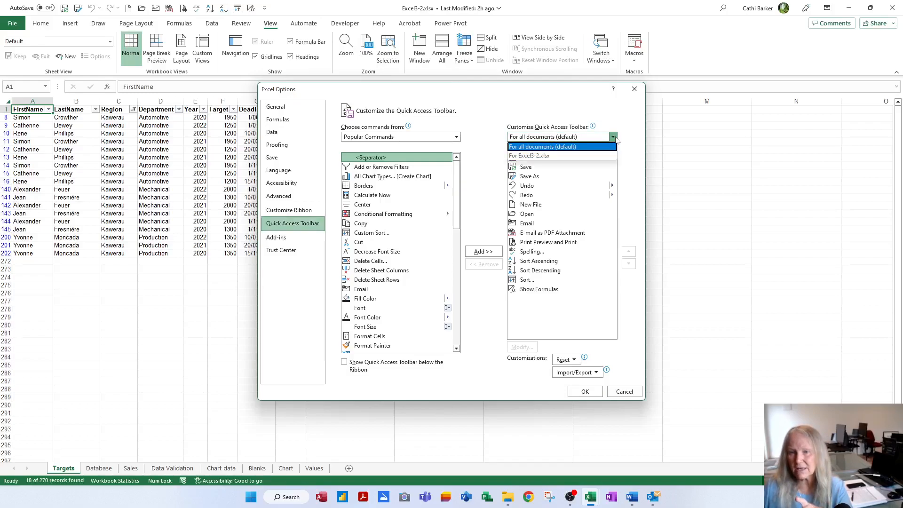
left_click(545, 157)
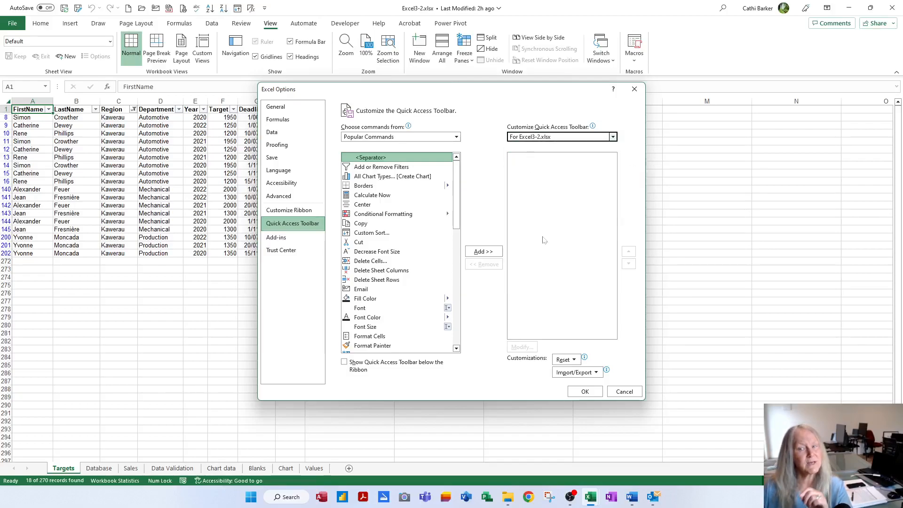
left_click(379, 137)
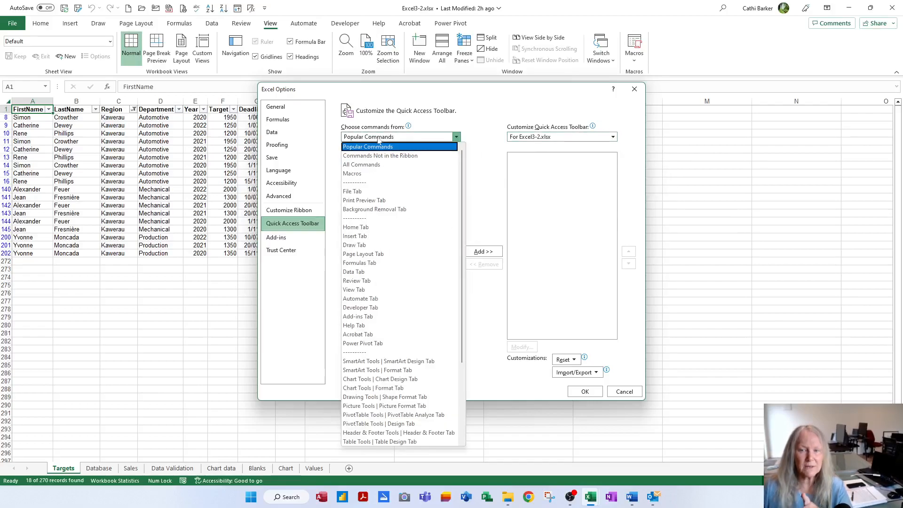
left_click(364, 166)
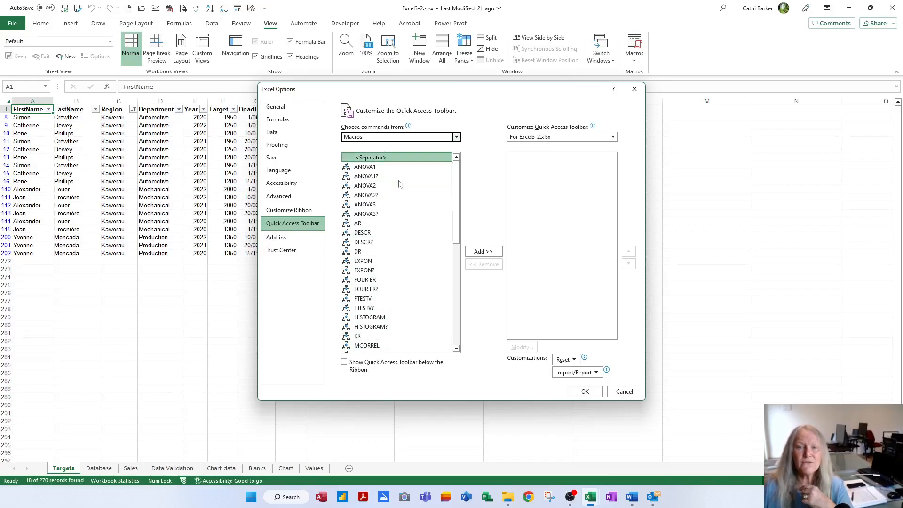
Add a separator followed by the DR, QR and SR macros to the workbook's Quick Access Toolbar.
double_click(389, 158)
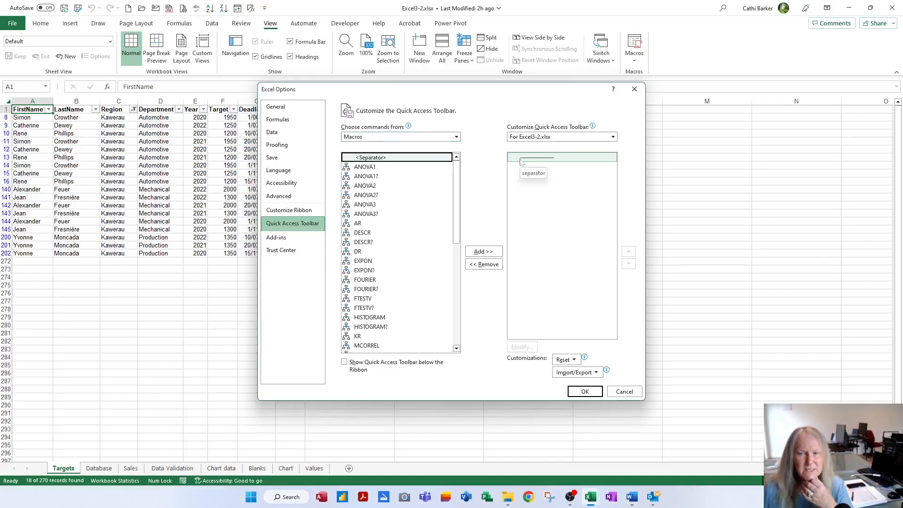
mouse_move(458, 216)
left_mouse_down()
mouse_move(460, 317)
mouse_move(470, 229)
left_mouse_up()
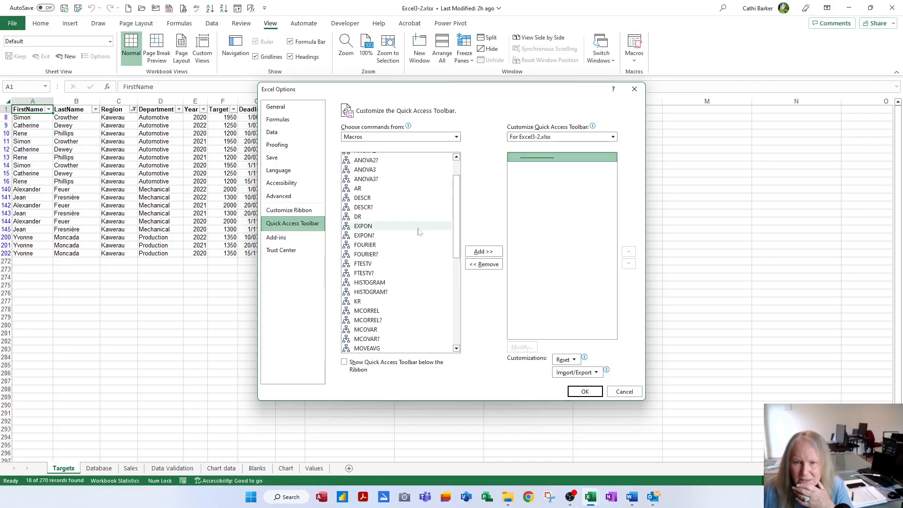
double_click(368, 217)
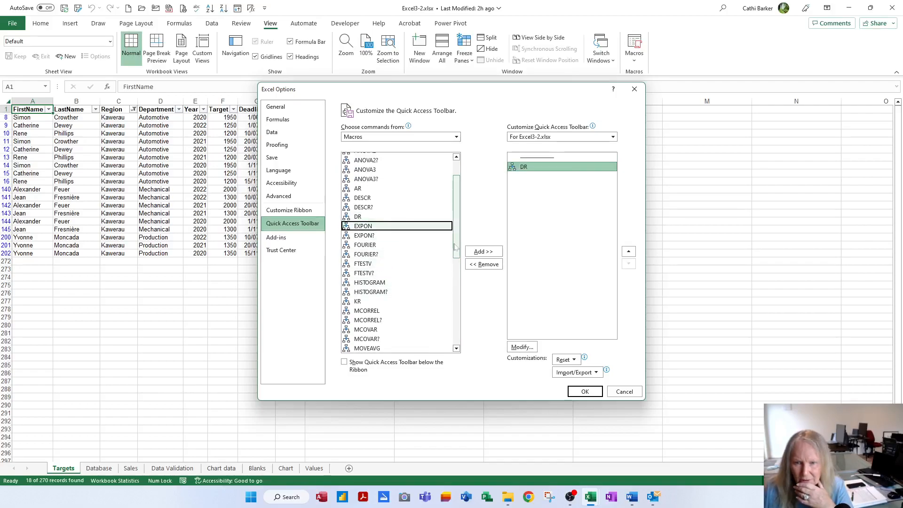
left_click_drag(459, 245, 459, 290)
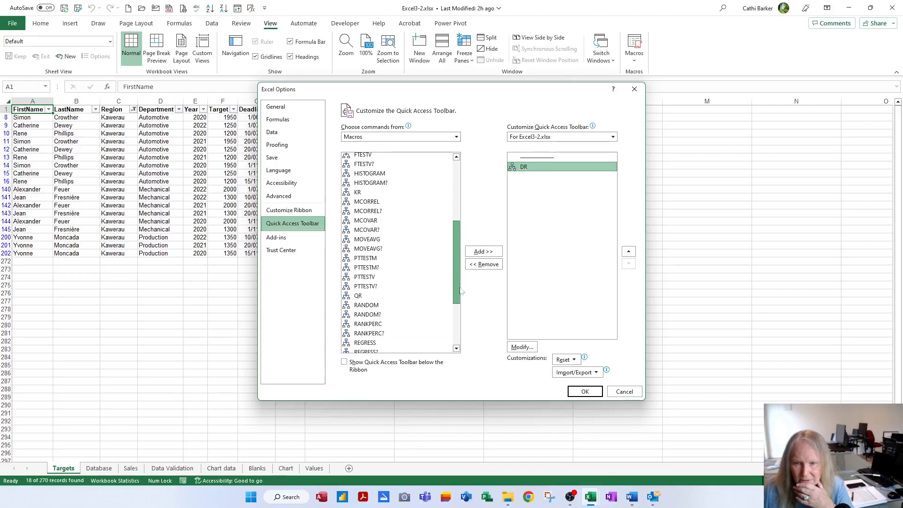
double_click(368, 298)
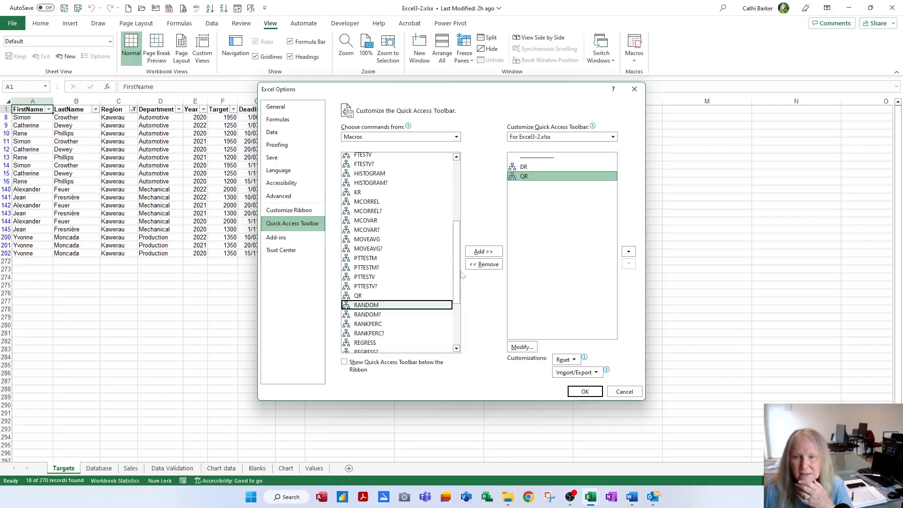
left_click(461, 313)
double_click(377, 302)
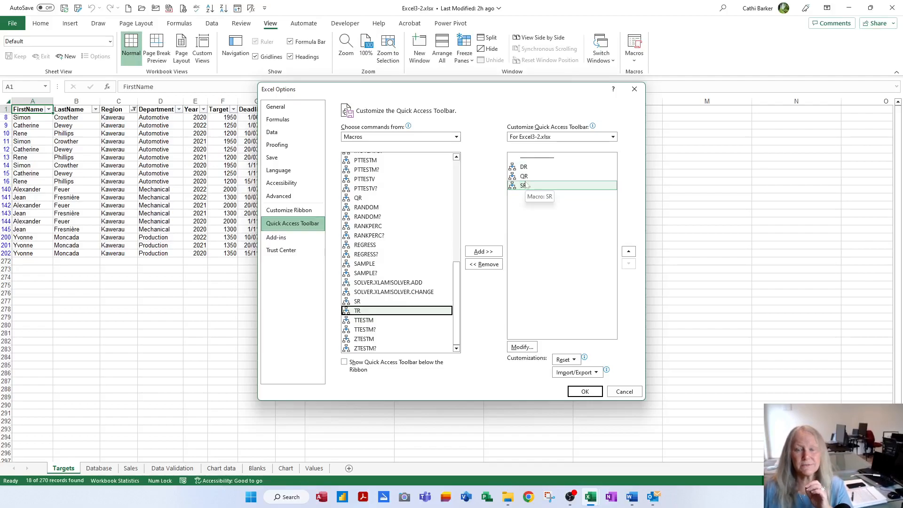
Add a separator after the SR macro and remove the surplus duplicate separator.
left_click_drag(457, 302, 457, 183)
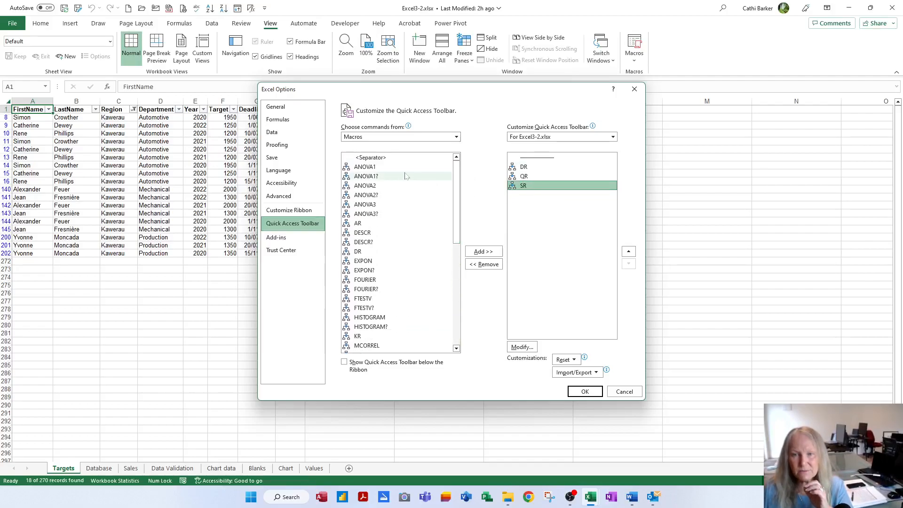
double_click(405, 158)
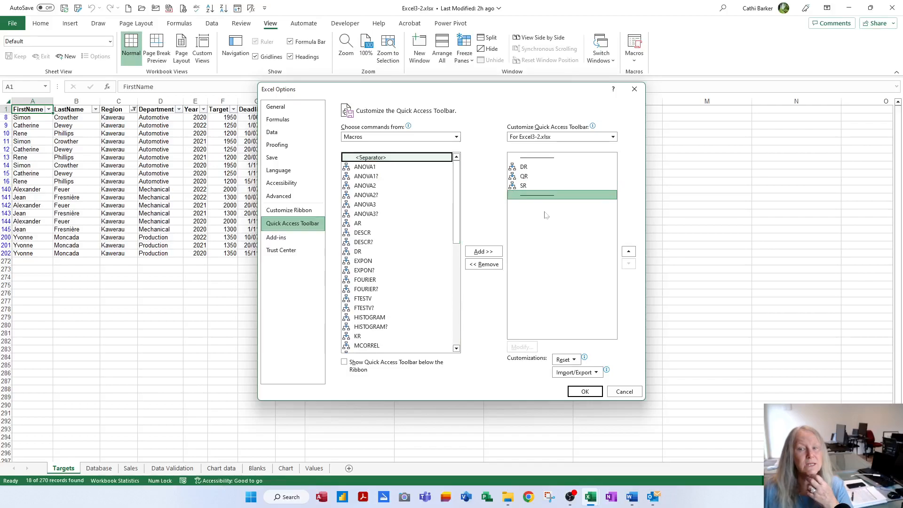
double_click(416, 159)
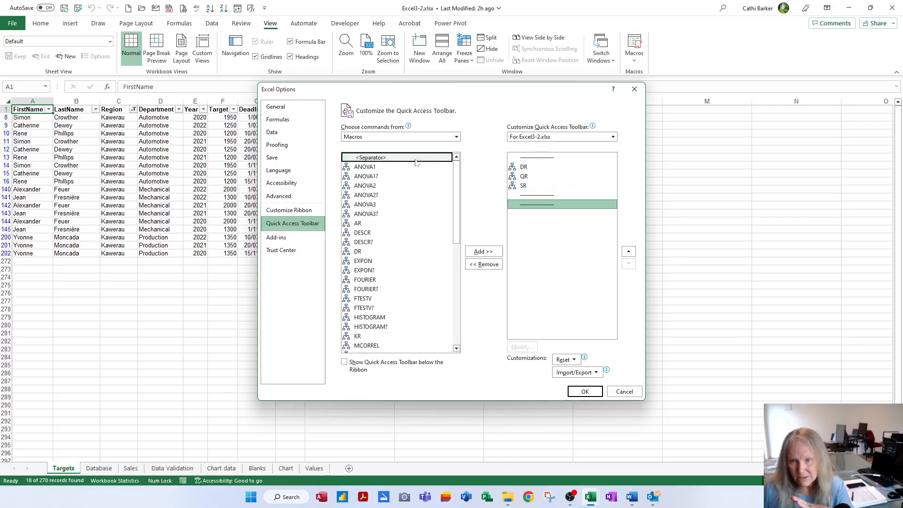
left_click(487, 266)
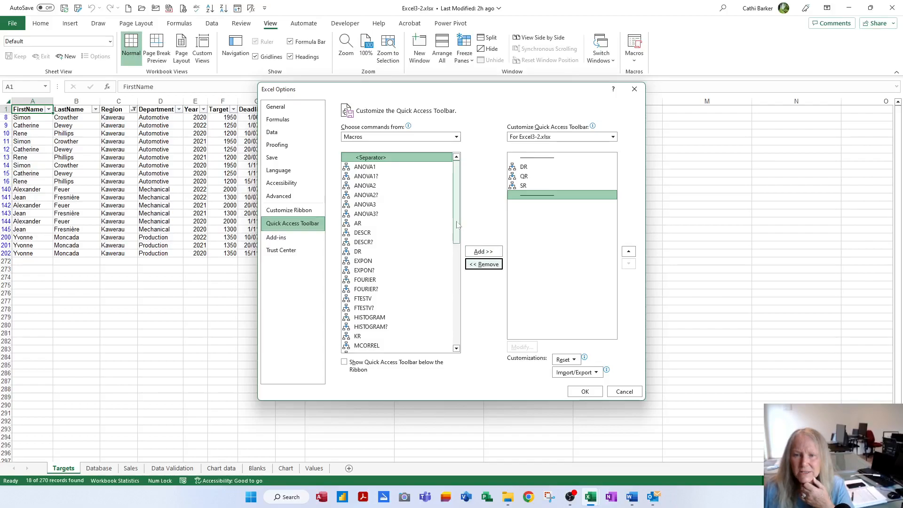
Add the AR, KR and TR macros and a closing separator to the workbook's Quick Access Toolbar.
double_click(356, 224)
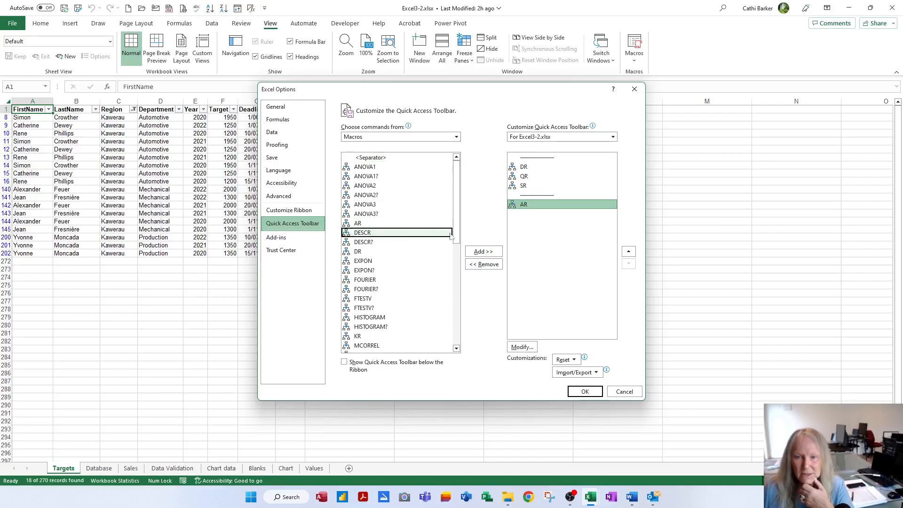
scroll(392, 283, "down", 3)
double_click(376, 268)
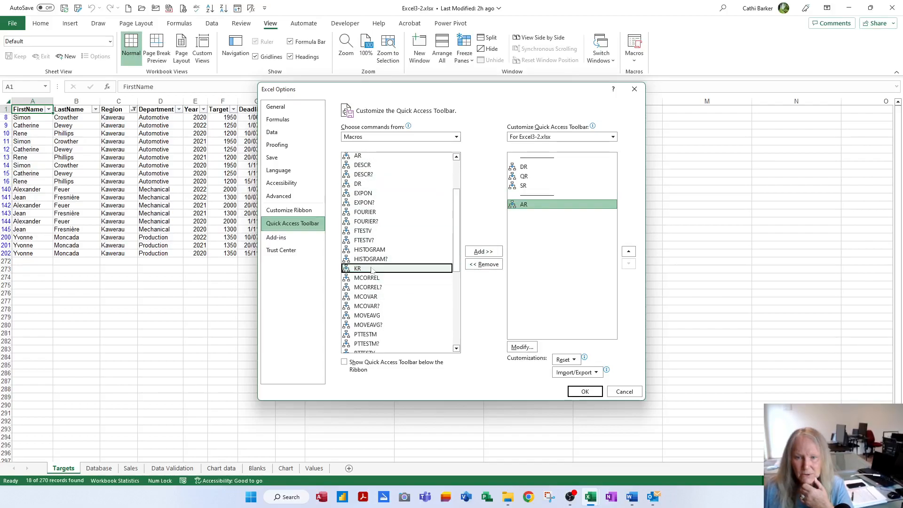
scroll(382, 287, "down", 3)
scroll(376, 294, "down", 3)
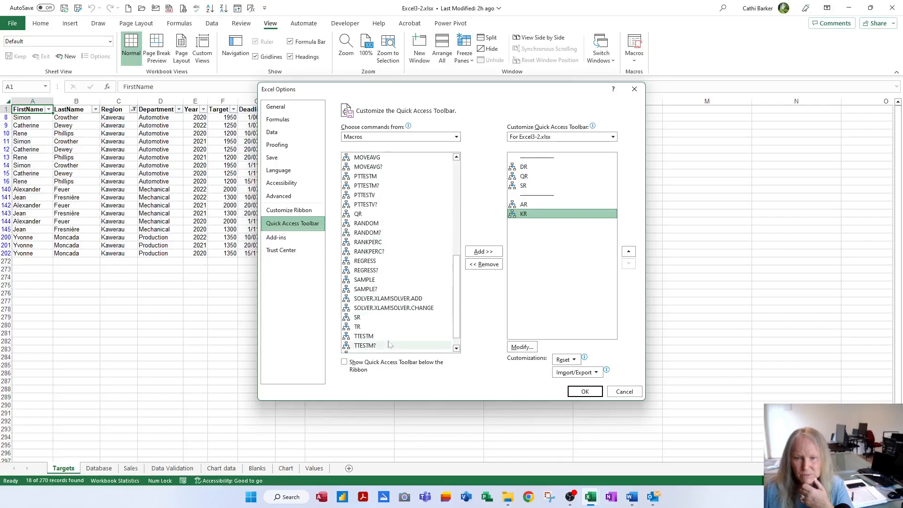
double_click(357, 326)
scroll(396, 221, "up", 10)
double_click(371, 158)
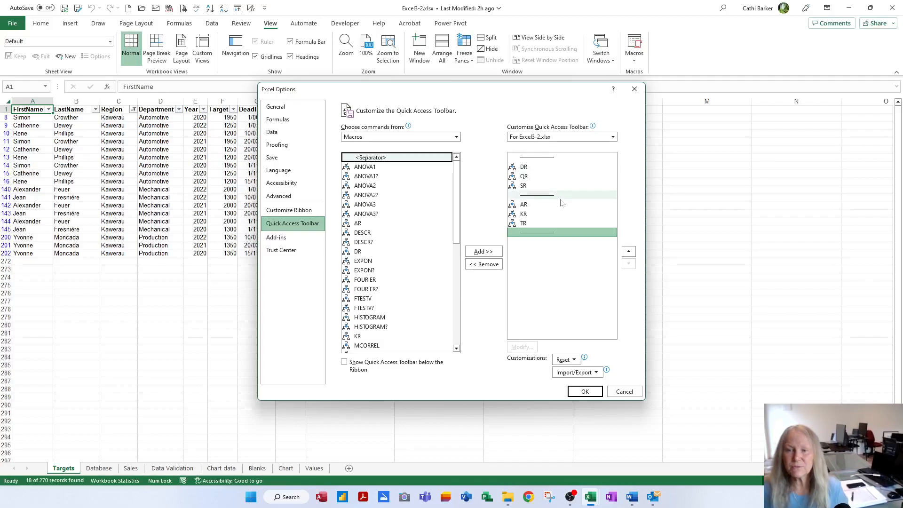
Change the DR button's display name to "Detailed Report (CTRL SHIFT D)".
left_click(528, 167)
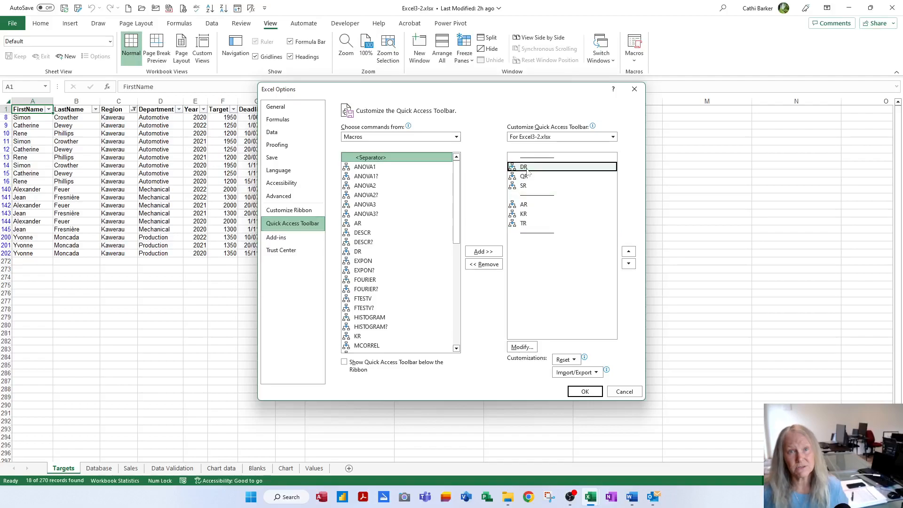
left_click(523, 347)
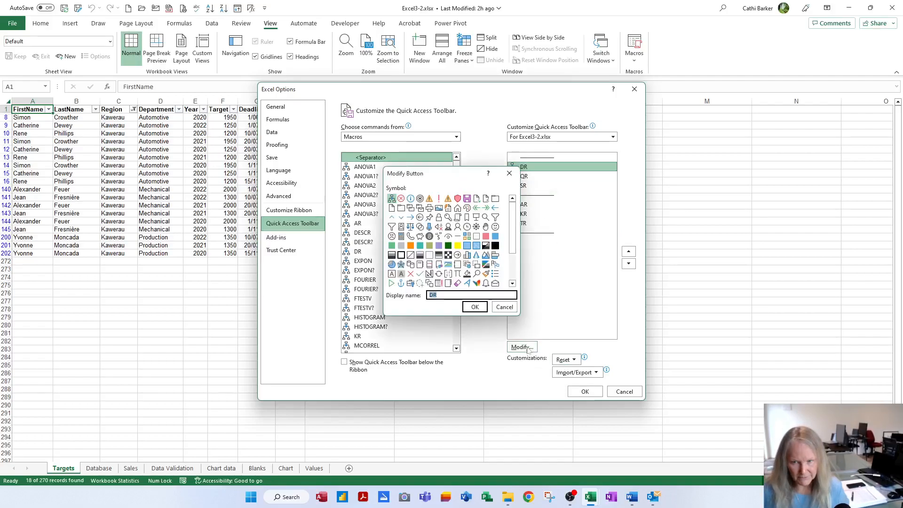
left_click(433, 295)
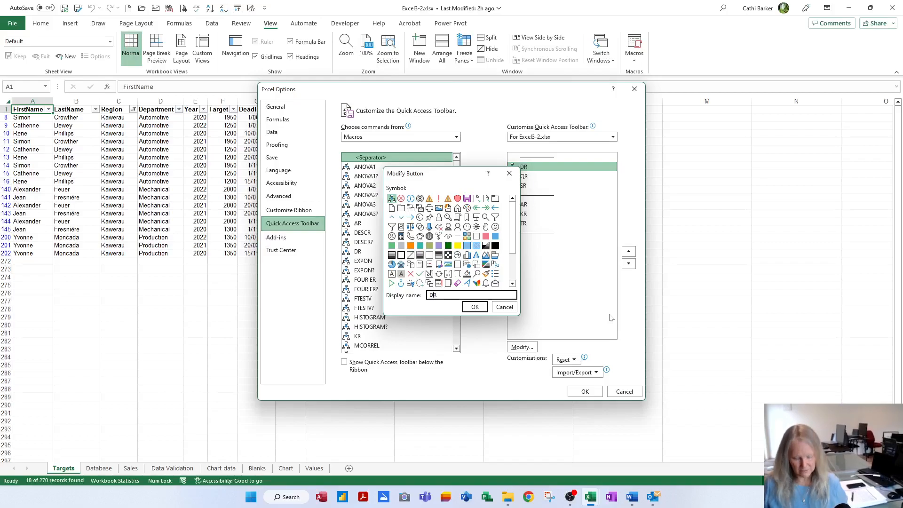
type("etailed")
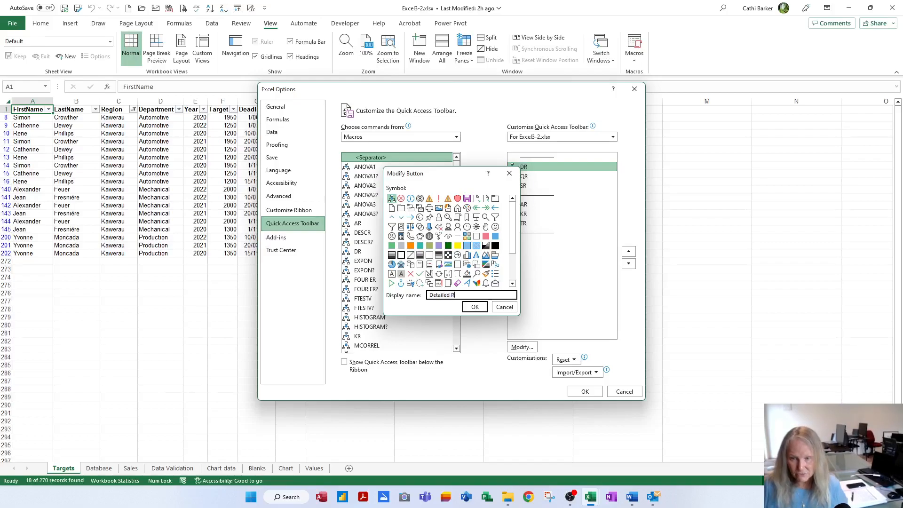
type(" Report (")
key("Caps_Lock")
type("CTRL SHIFT D)")
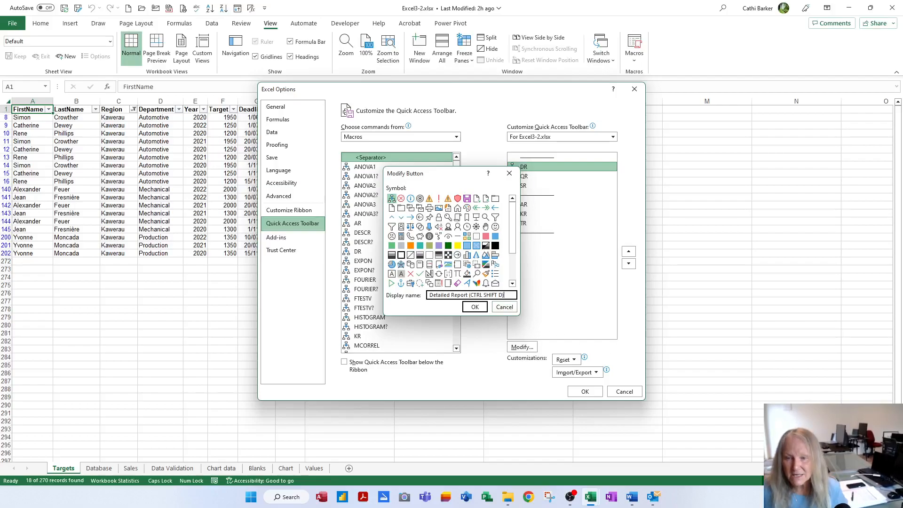
Copy the Detailed Report display name for reuse and give the button the gear-like symbol.
key("shift+Home")
key("ctrl+c")
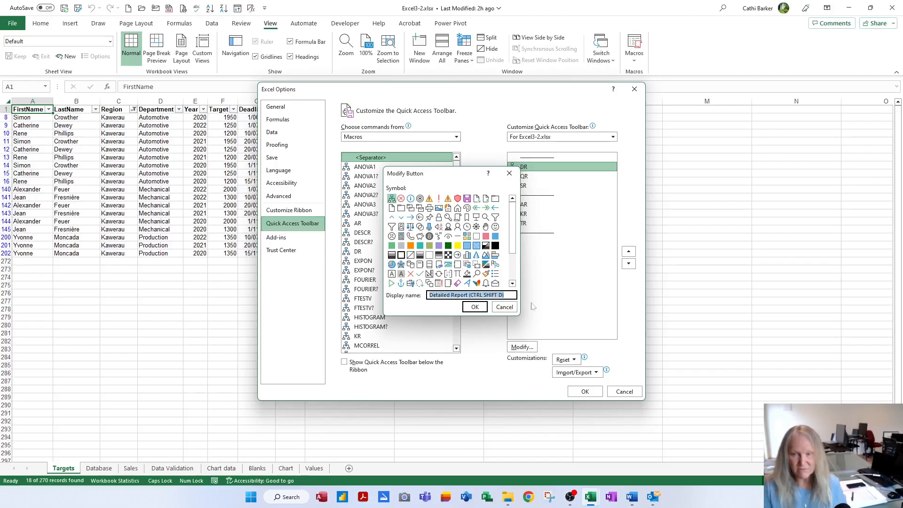
left_click(512, 296)
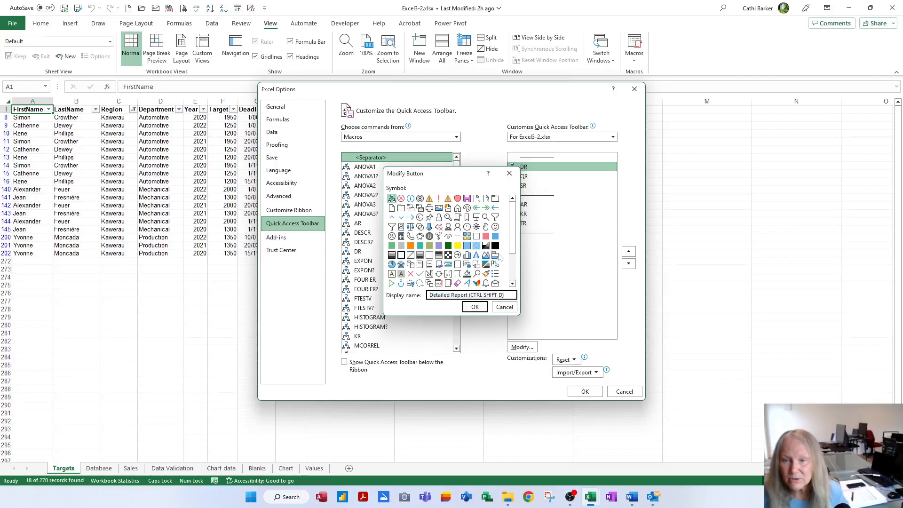
left_click(476, 227)
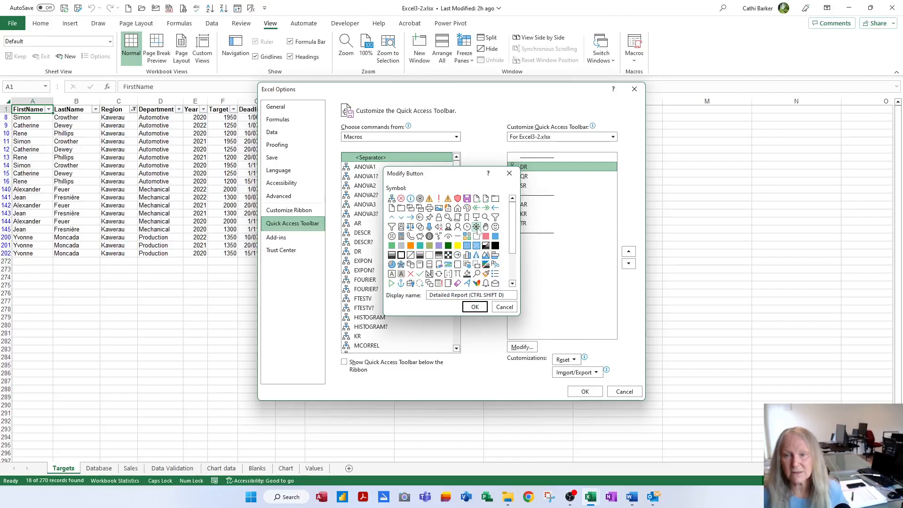
left_click(475, 307)
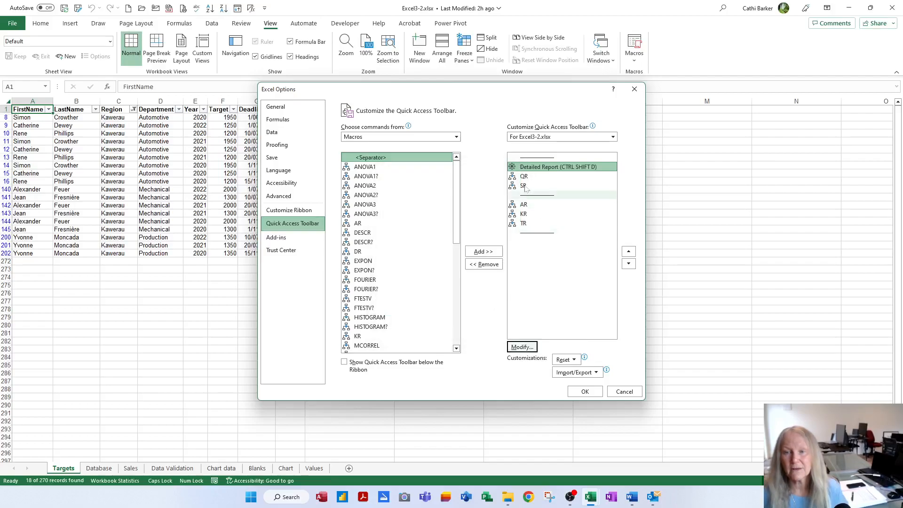
Set the QR button's display name to "Quarterly Report (CTRL SHIFT Q)" and give it the symbol of coloured squares.
left_click(598, 177)
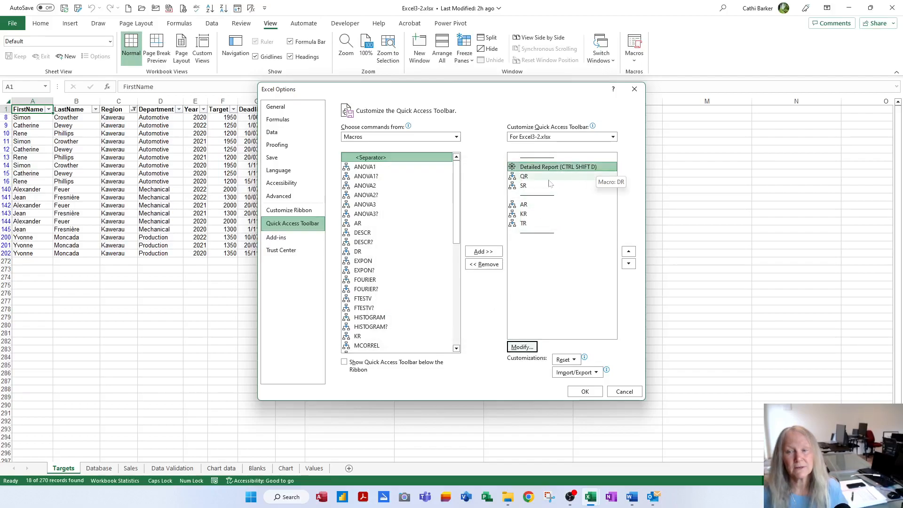
left_click(526, 348)
key("ctrl+v")
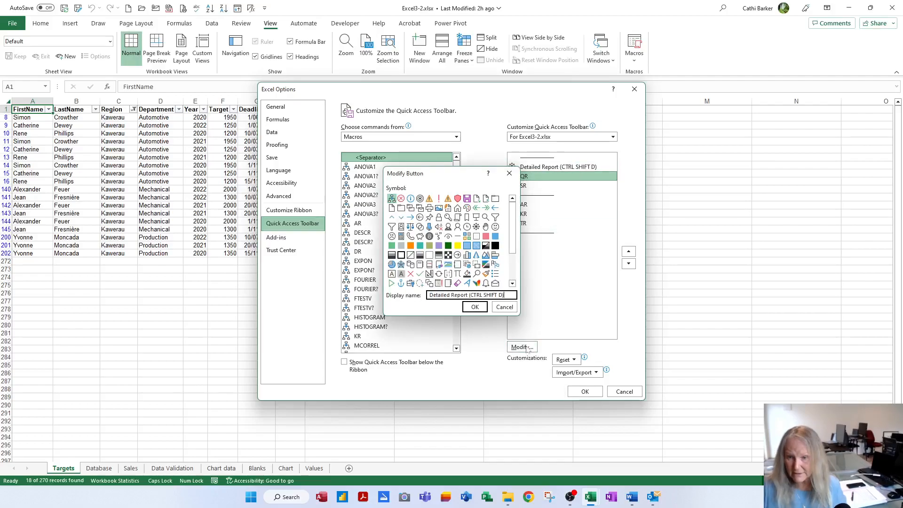
key("BackSpace")
key("BackSpace")
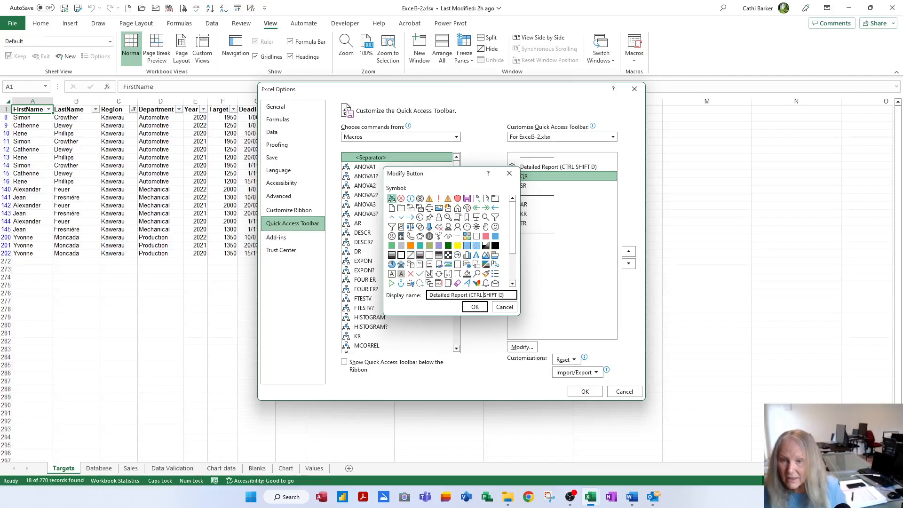
key("Home")
key("ctrl+shift+Right")
type("Q")
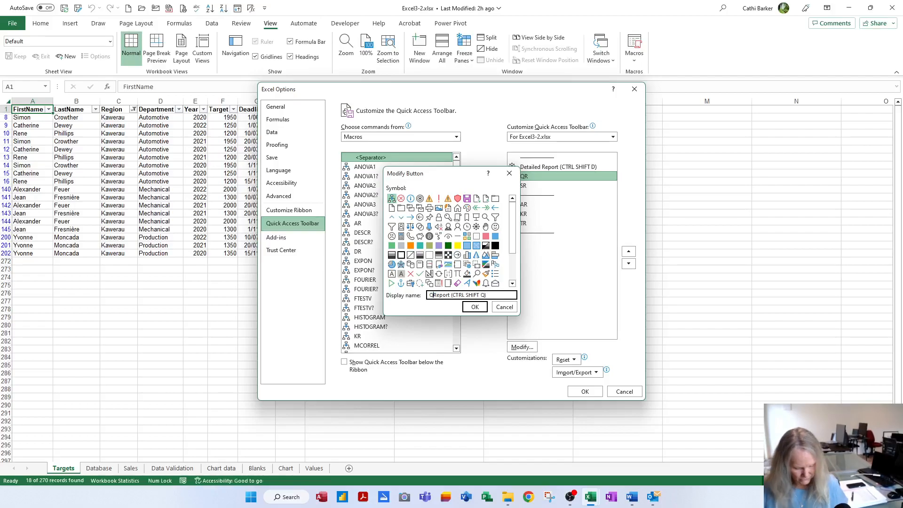
type("uarterly")
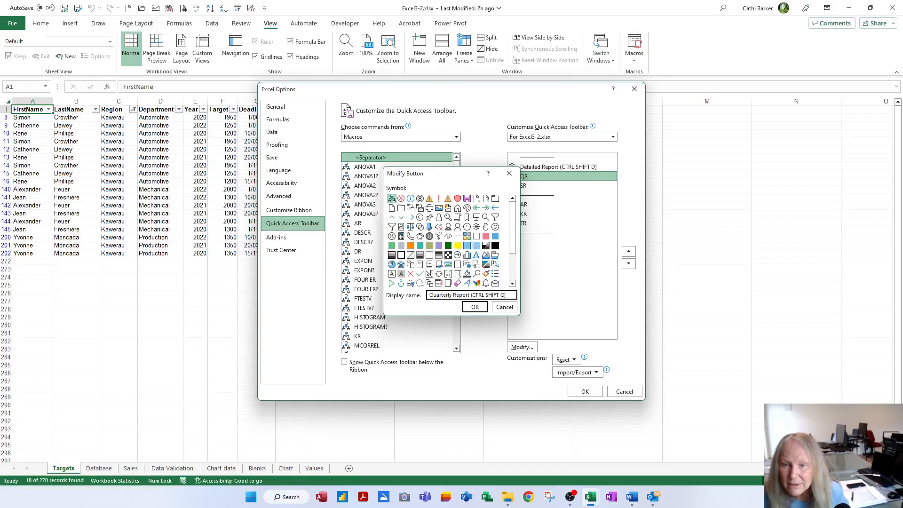
left_click_drag(515, 241, 520, 223)
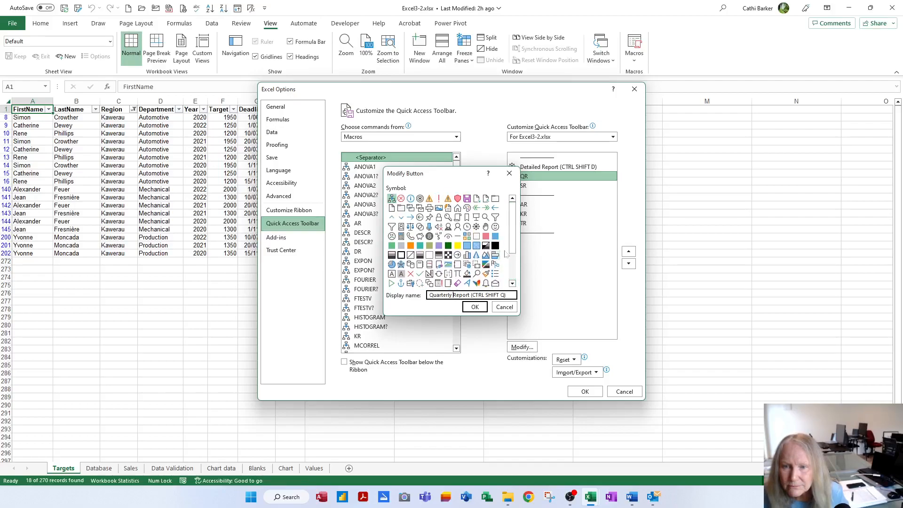
left_click(468, 237)
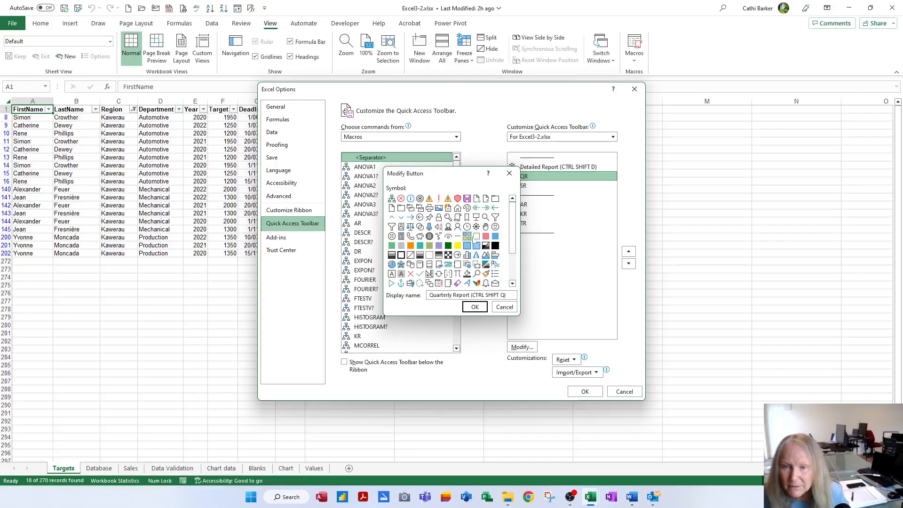
left_click(474, 308)
Set the SR button's display name to "Summary Report (CTRL SHIFT S)" and give it the pushpin symbol.
left_click(523, 186)
left_click(523, 347)
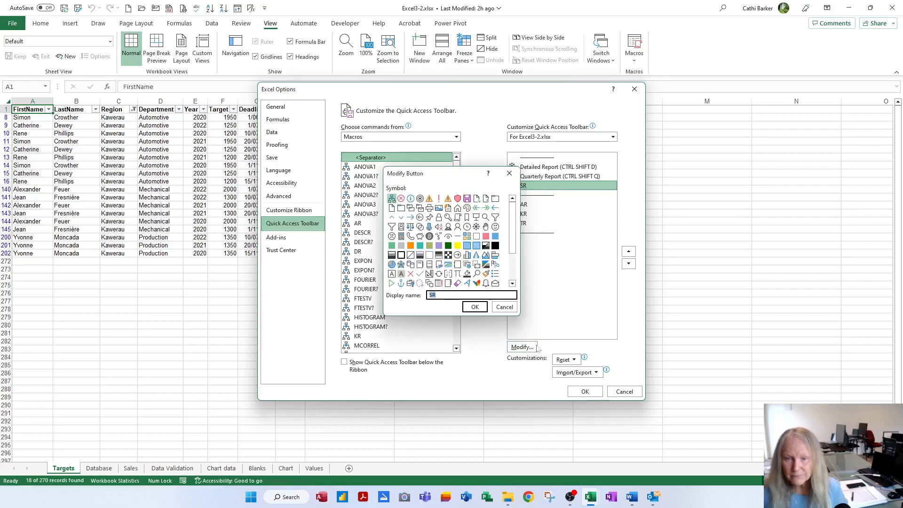
type("Detailed Report (CTRL SHIFT D)")
key("BackSpace")
key("BackSpace")
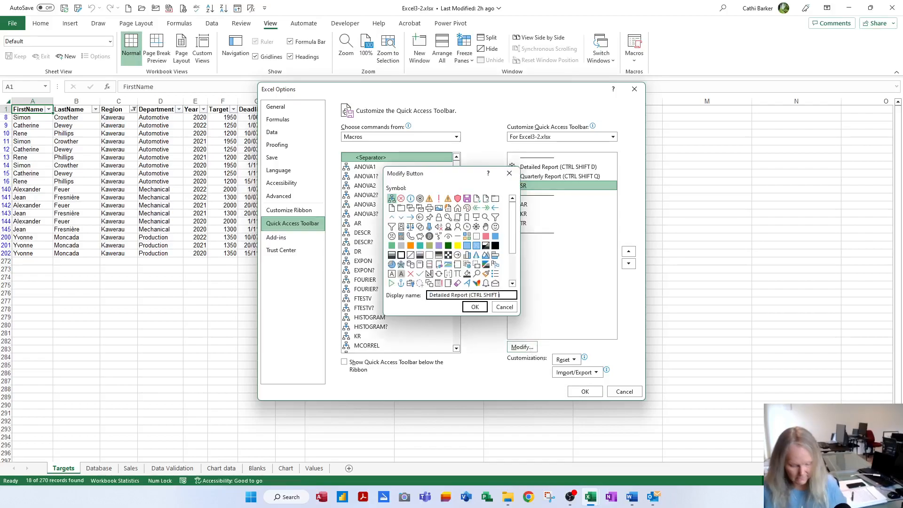
key("ctrl+Left")
key("ctrl+Left")
key("ctrl+Left")
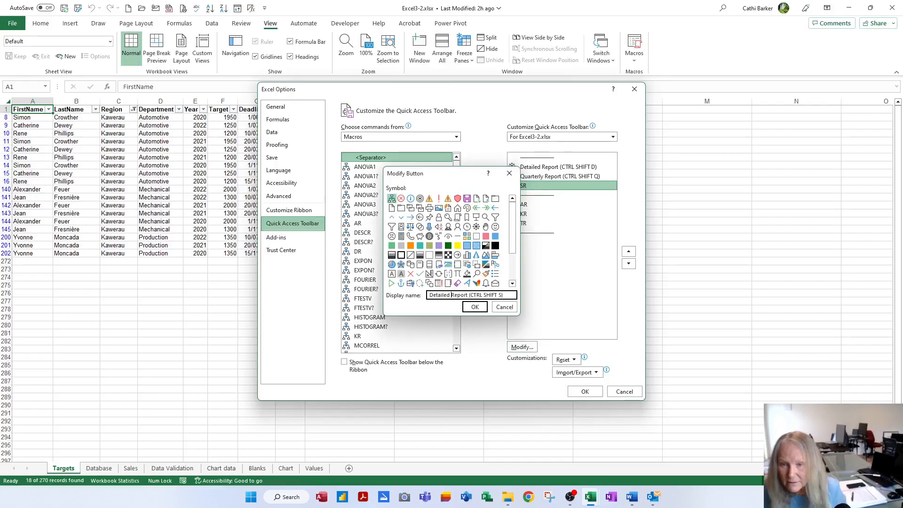
key("ctrl+shift+Left")
type("Summary")
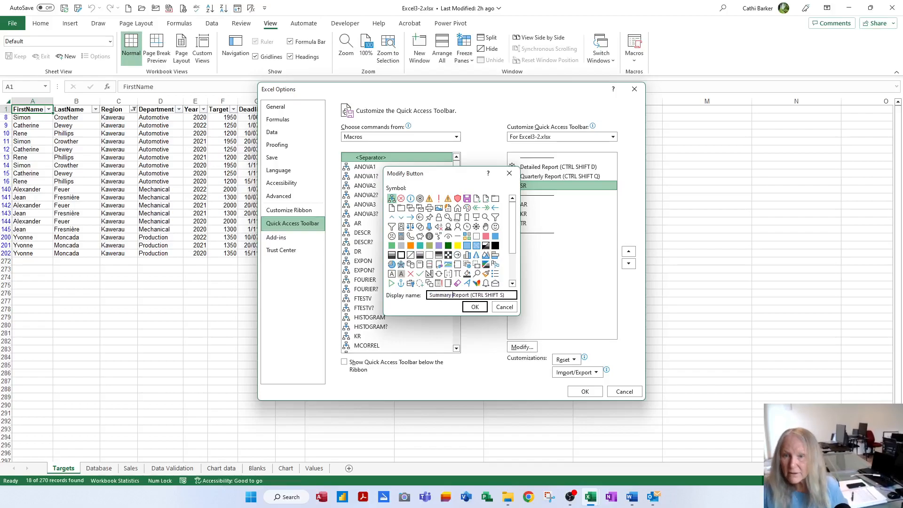
left_click(429, 217)
left_click(474, 306)
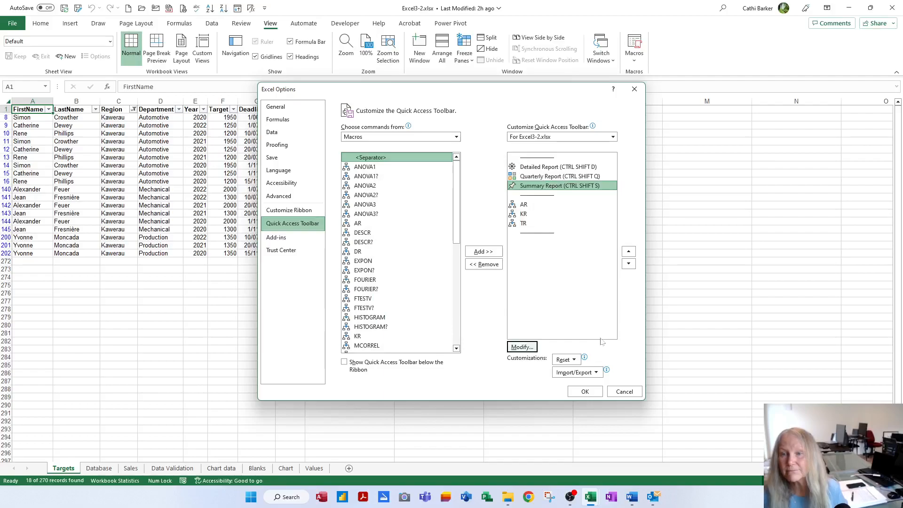
Set the AR button's display name to "All Records Report (CTRL SHIFT A)" and give it the key-like symbol.
left_click(524, 204)
left_click(522, 347)
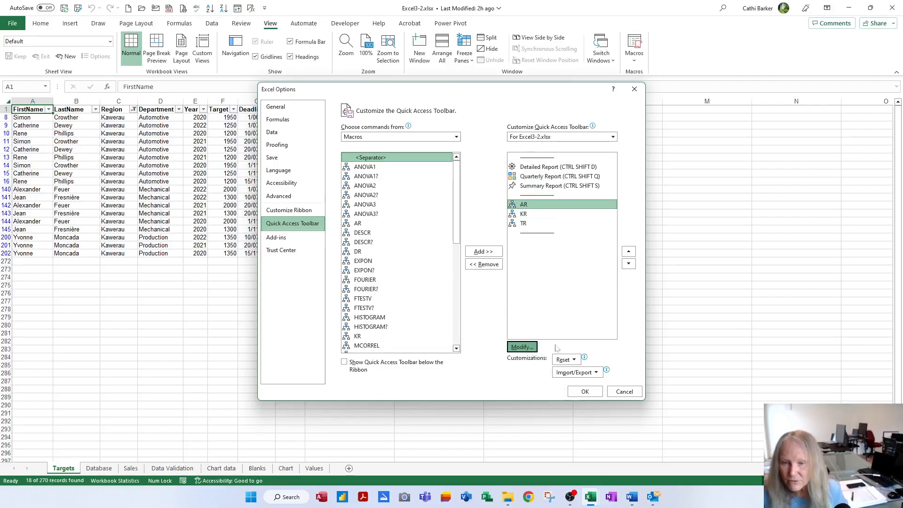
type("Detailed Report (CTRL SHIFT D)")
type("A)")
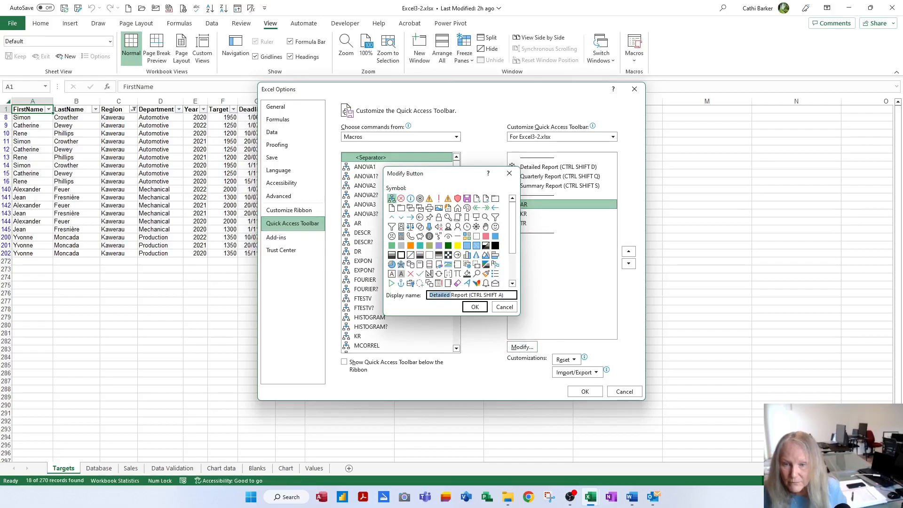
double_click(440, 295)
type("All")
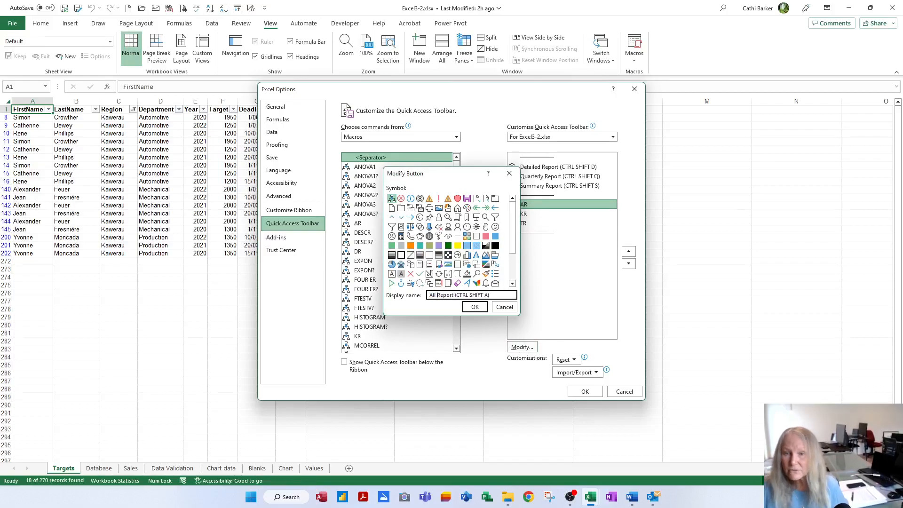
type(" Records")
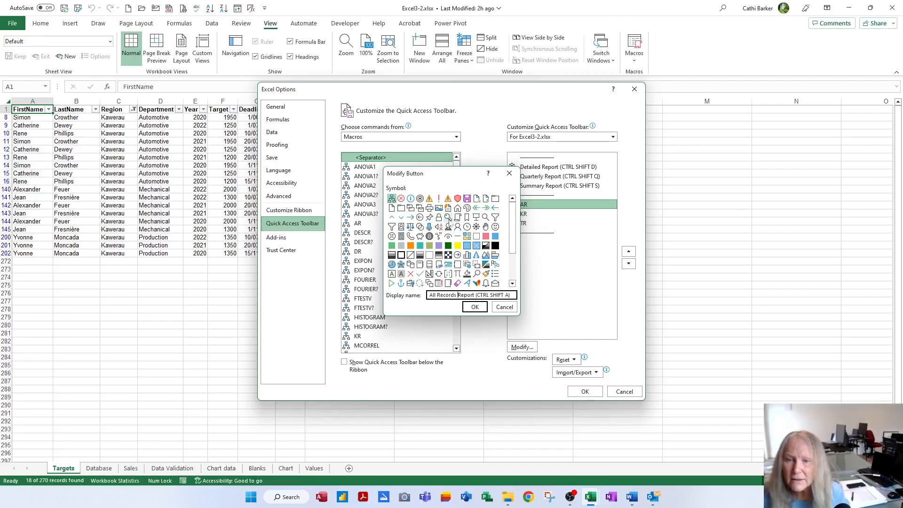
left_click_drag(455, 174, 414, 176)
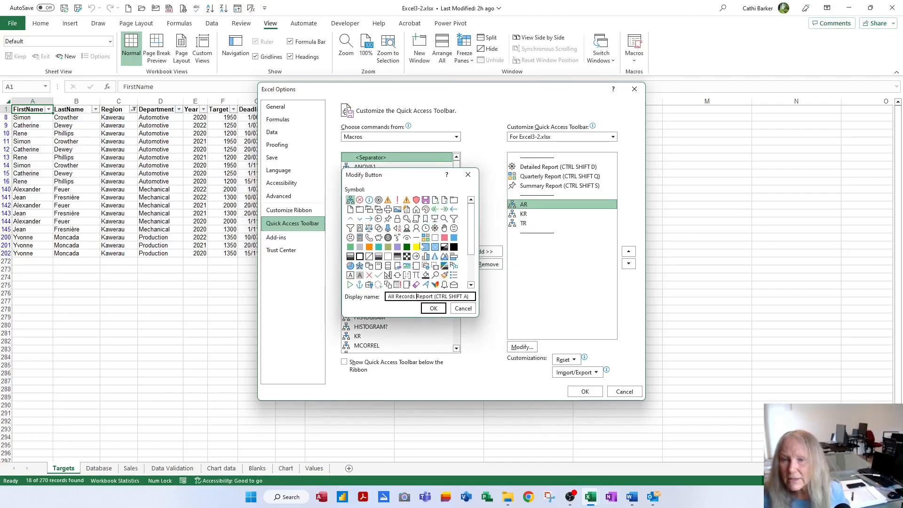
left_click(407, 219)
left_click(433, 308)
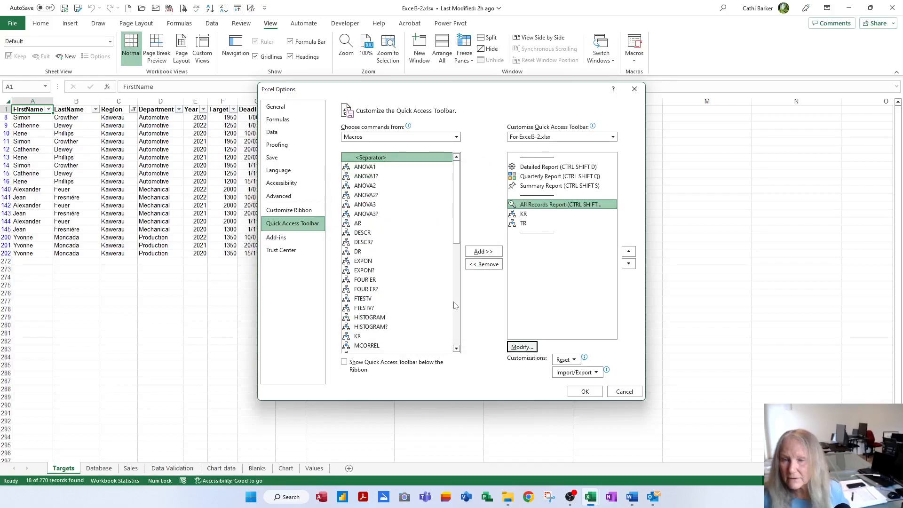
Set the KR button's display name to "Kawerau Report (CTRL SHIFT K)" and give it the scroll-like symbol.
left_click(525, 215)
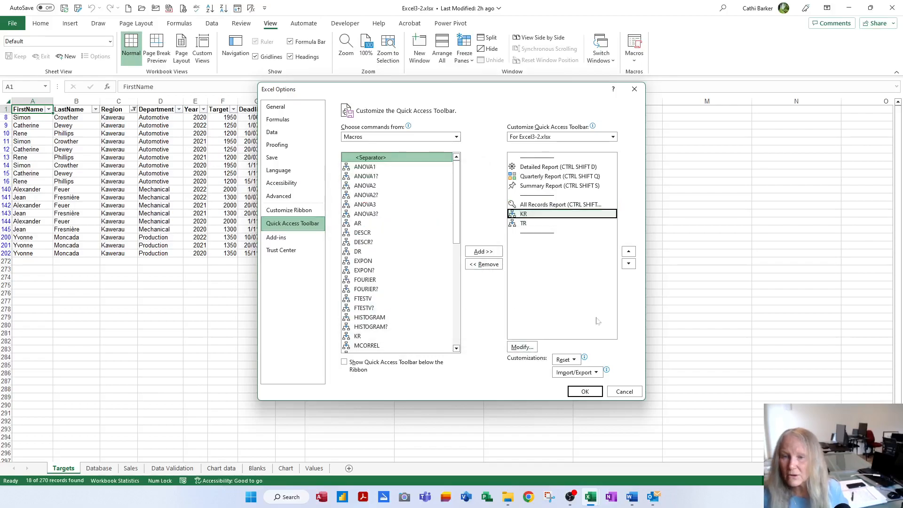
left_click(517, 346)
type("Detailed Report (CTRL SHIFT D)")
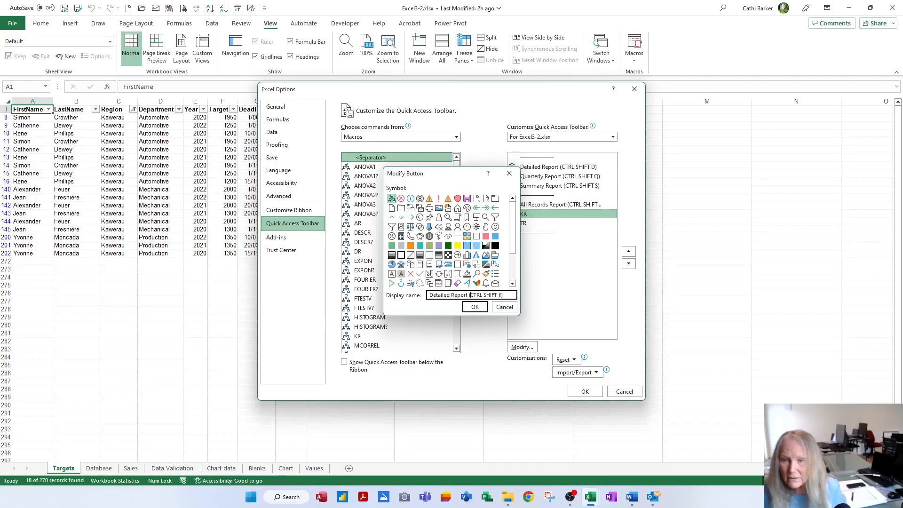
double_click(439, 295)
type("Kawerau")
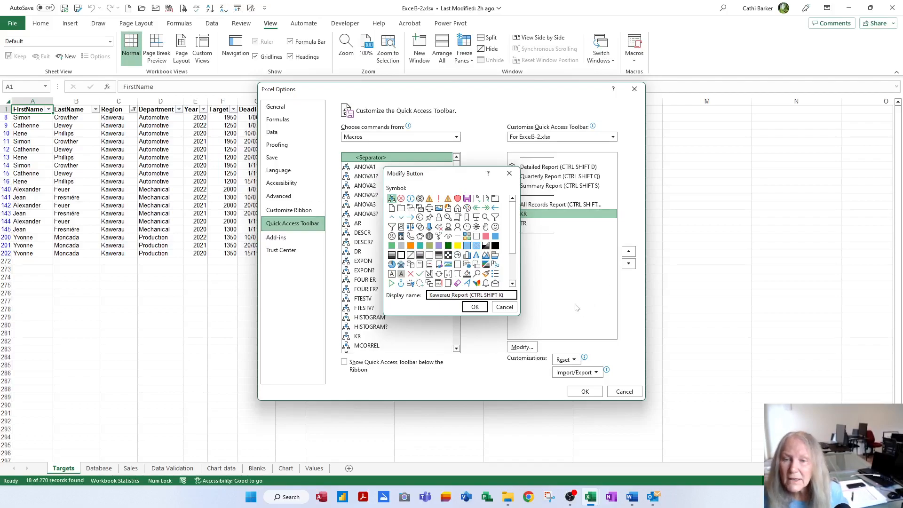
left_click(458, 218)
left_click(475, 306)
Change the TR button's display name to "Te Puke Report (CTRL SHIFT T)".
left_click(523, 225)
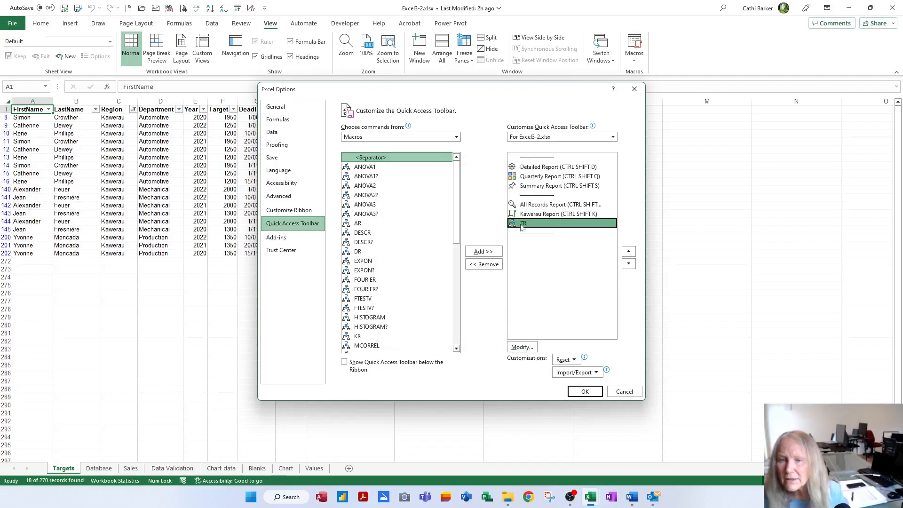
left_click(527, 348)
type("Detailed Report (CTRL SHIFT D)")
key("BackSpace")
key("BackSpace")
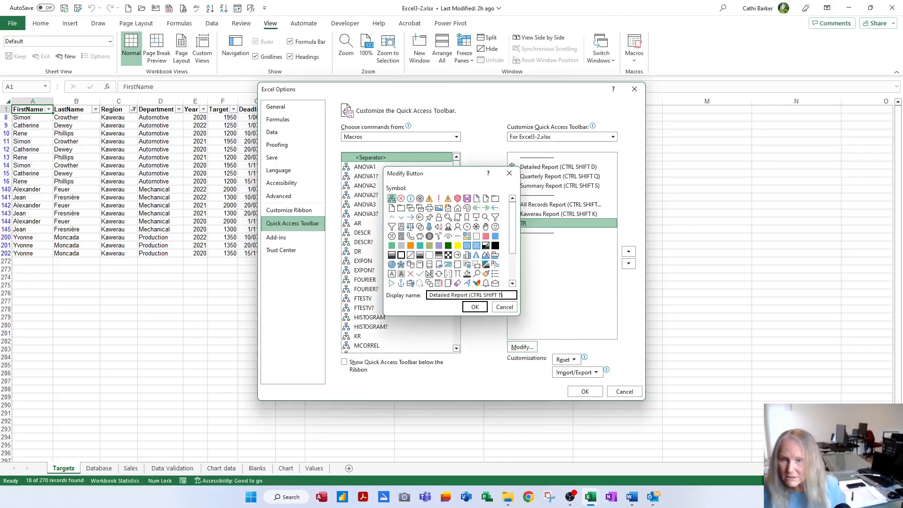
key("Home")
key("ctrl+shift+Right")
type("Te Pu")
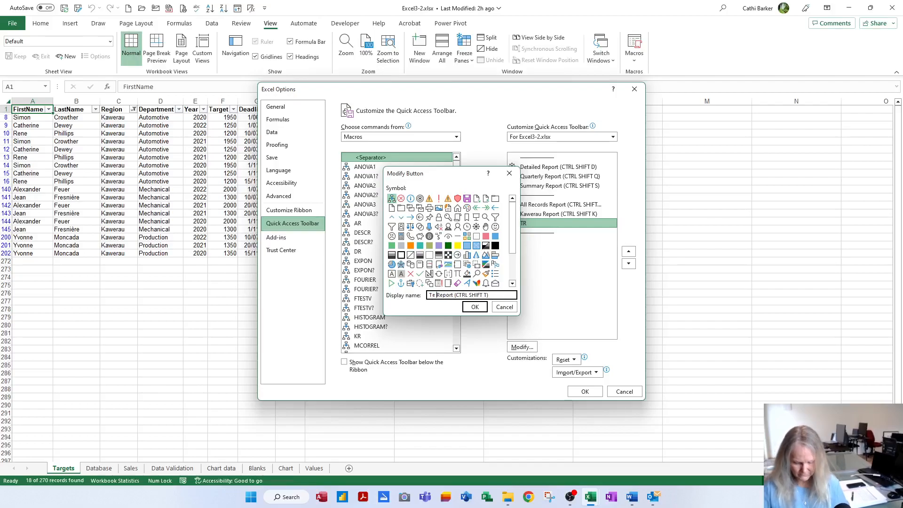
type("ke")
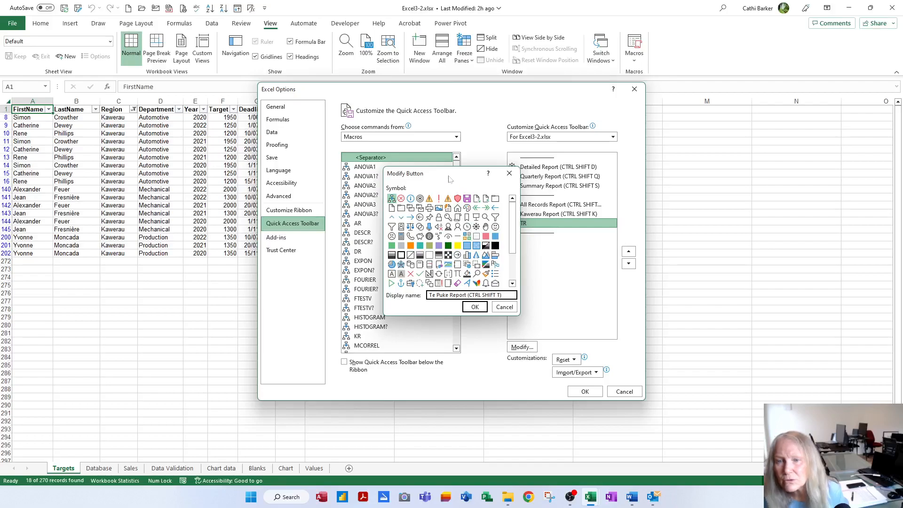
Give the Te Puke Report button the speech-bubble-like symbol and apply the Quick Access Toolbar customizations.
left_click_drag(449, 177, 402, 176)
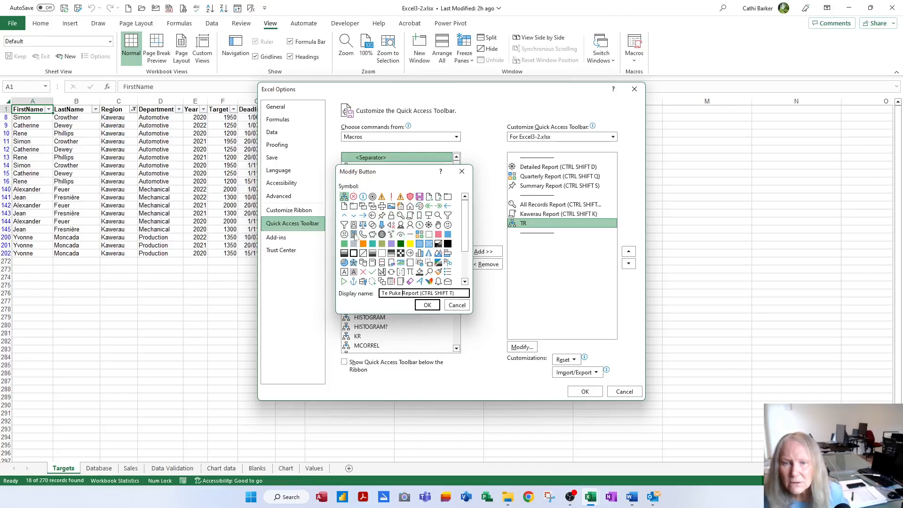
left_click_drag(468, 231, 466, 260)
left_click(439, 281)
left_click(428, 305)
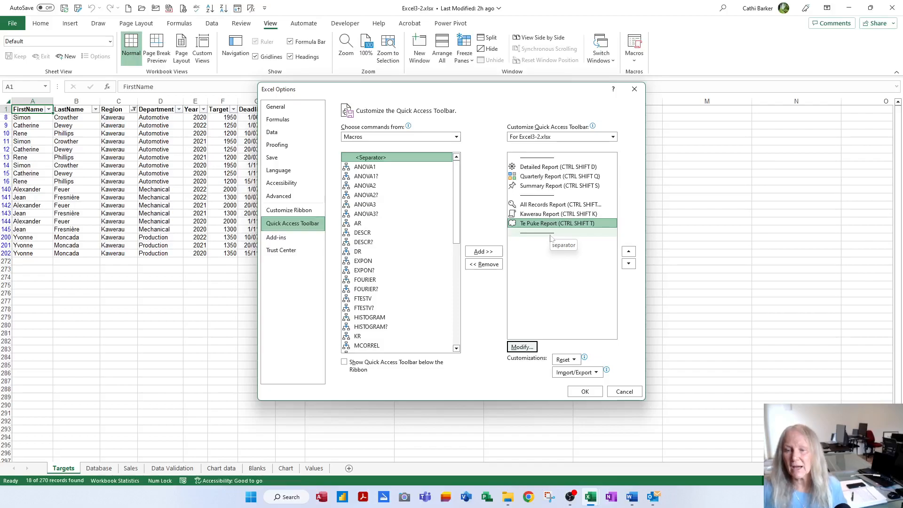
left_click(584, 392)
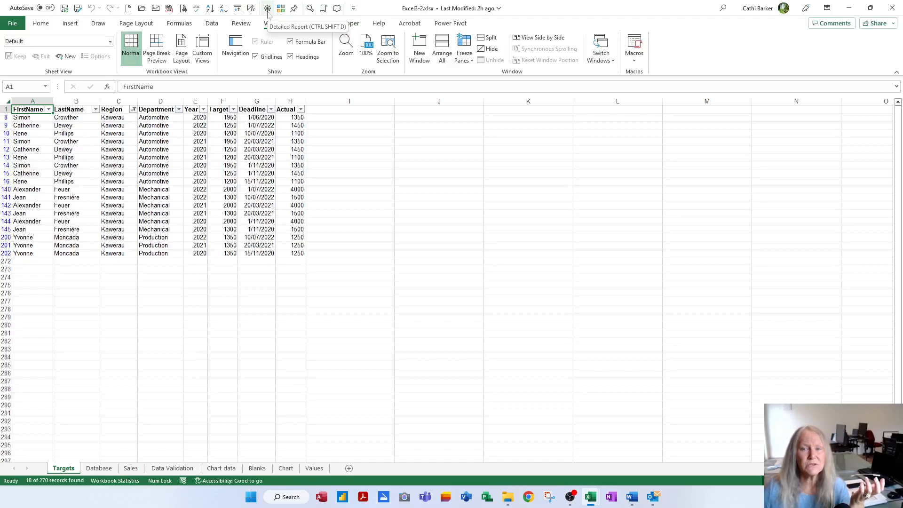
Test the Detailed, Quarterly, Summary, All Records, Kawerau and Te Puke report macros in turn from the Quick Access Toolbar.
left_click(267, 12)
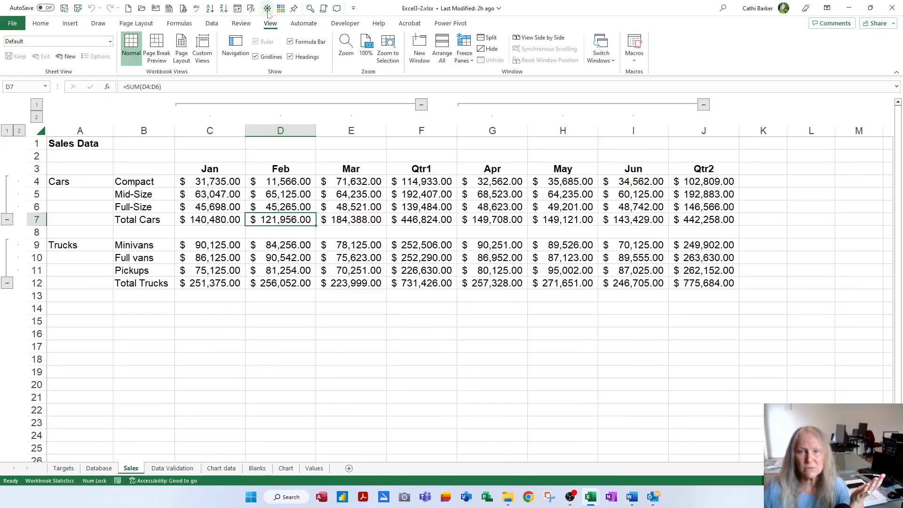
left_click(281, 9)
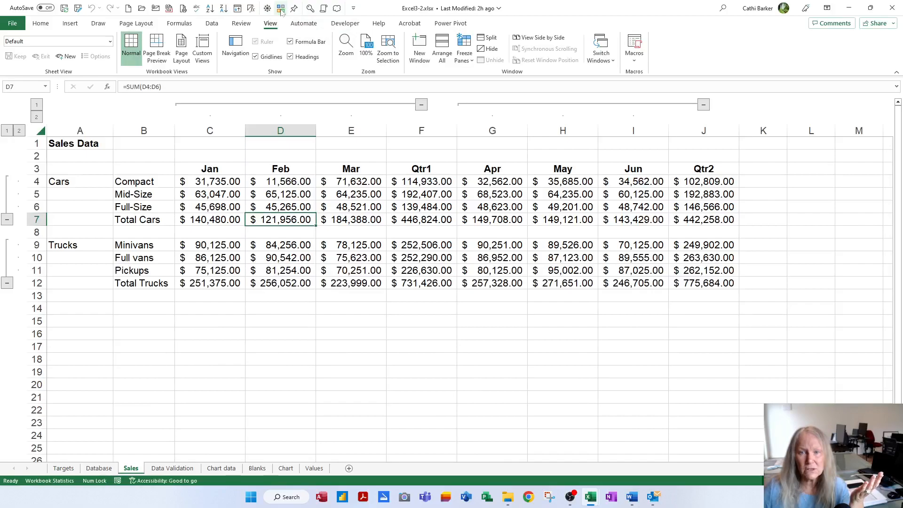
left_click(294, 9)
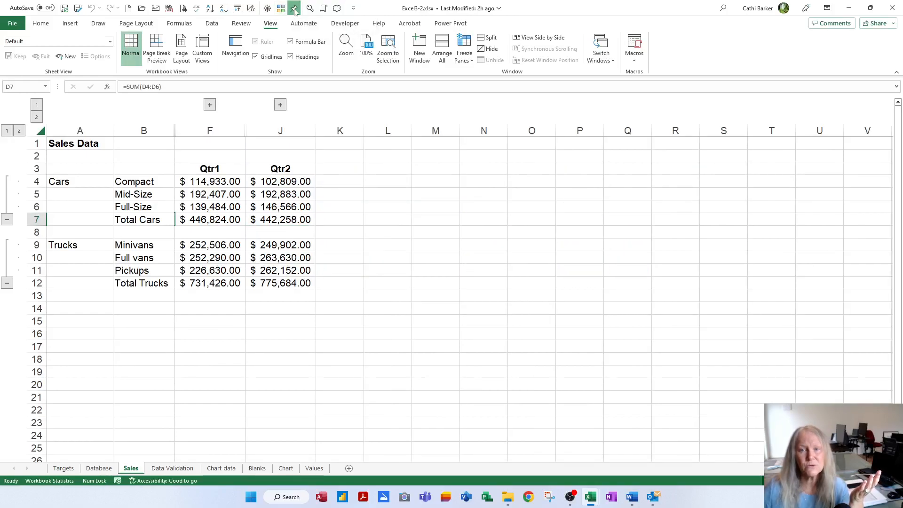
left_click(310, 9)
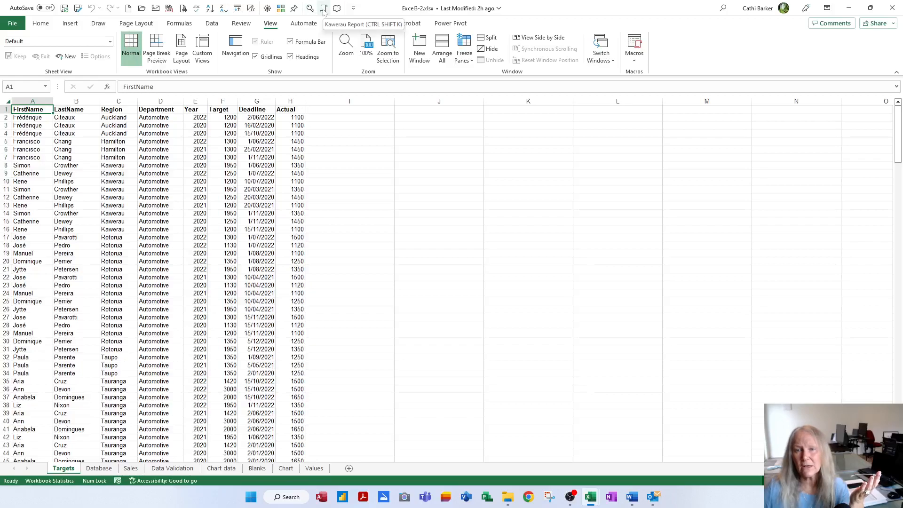
left_click(324, 9)
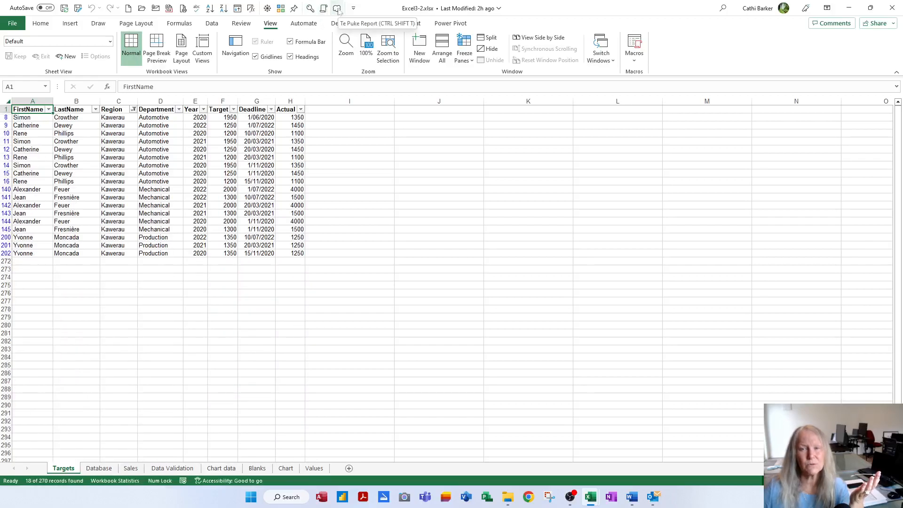
left_click(338, 9)
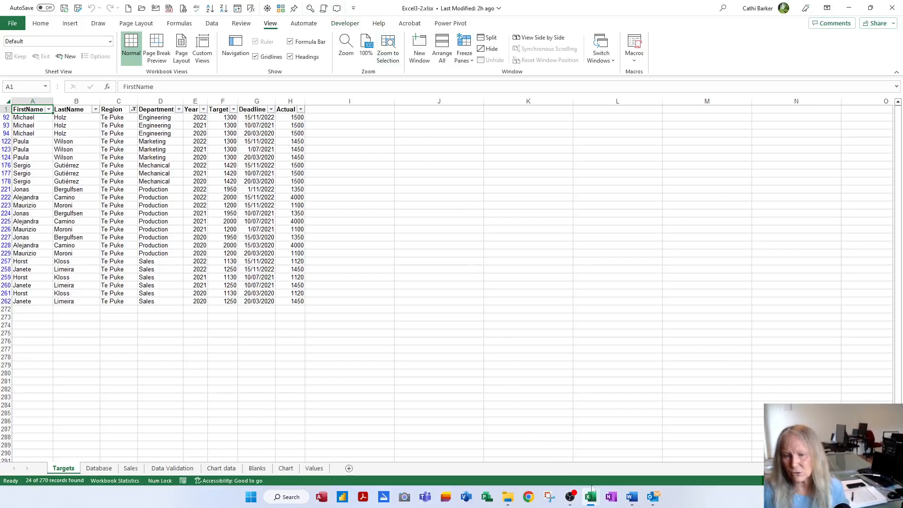
Check the Quick Access Toolbar in the Excel3-1.xlsm workbook and return to the Excel3-2 workbook.
mouse_move(591, 500)
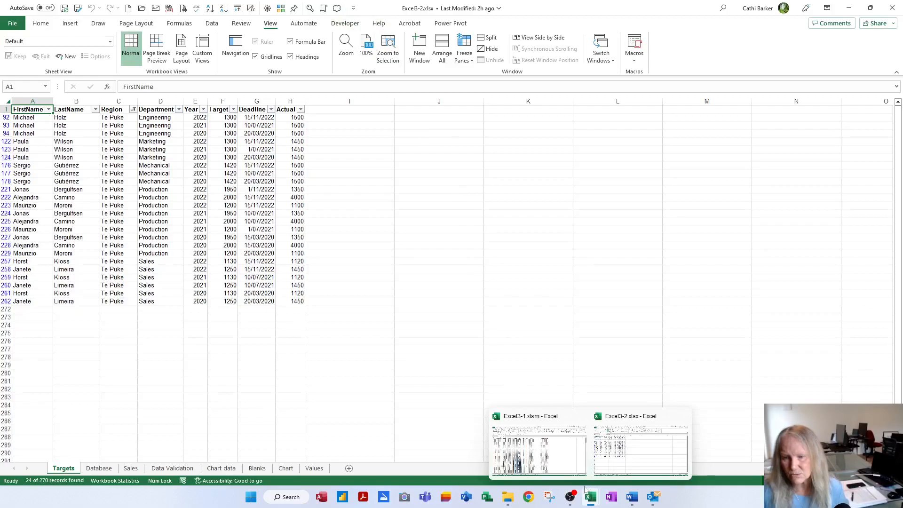
left_click(560, 463)
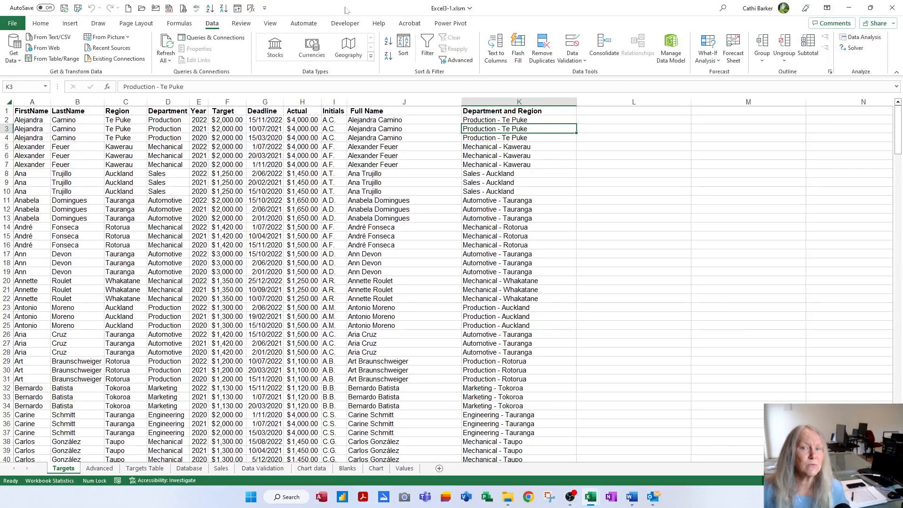
mouse_move(592, 499)
left_click(621, 470)
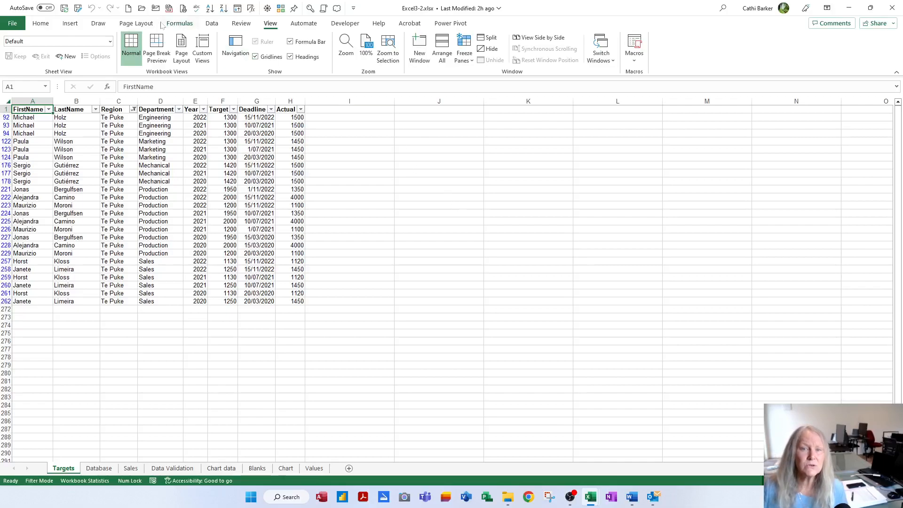
Save the workbook to the Desktop folder as Excel3-2 in Excel Macro-Enabled Workbook (*.xlsm) format, declining the macro-free save.
left_click(65, 8)
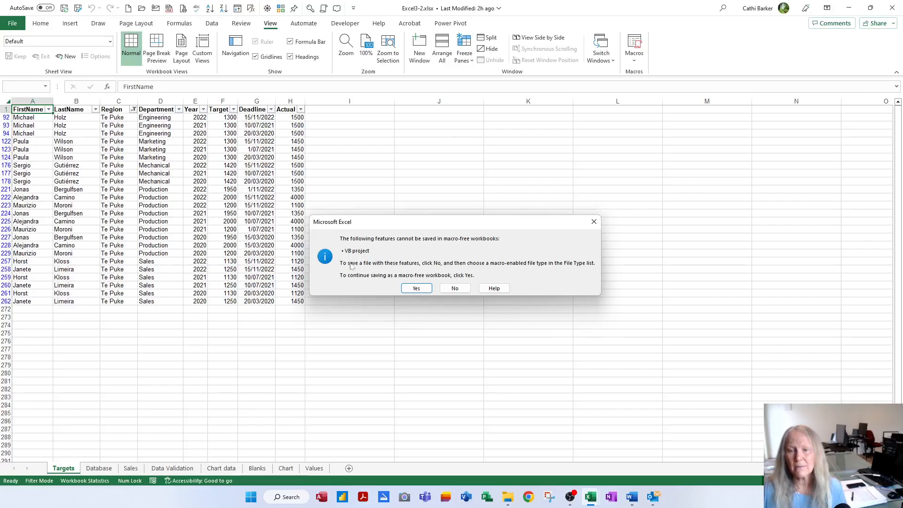
left_click(456, 289)
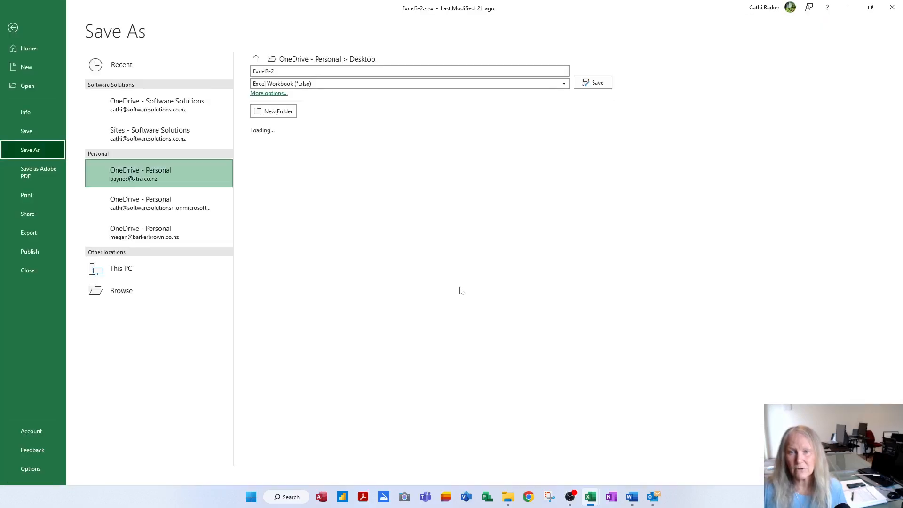
left_click(311, 85)
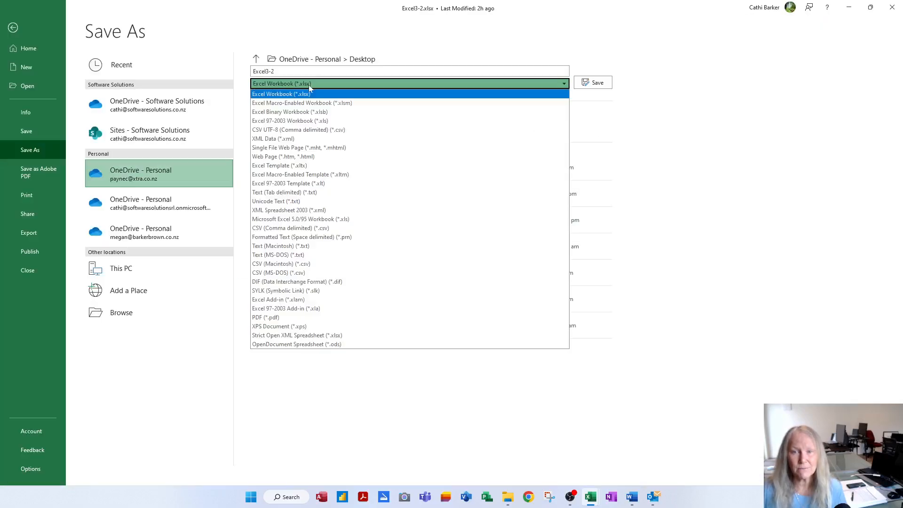
left_click(333, 105)
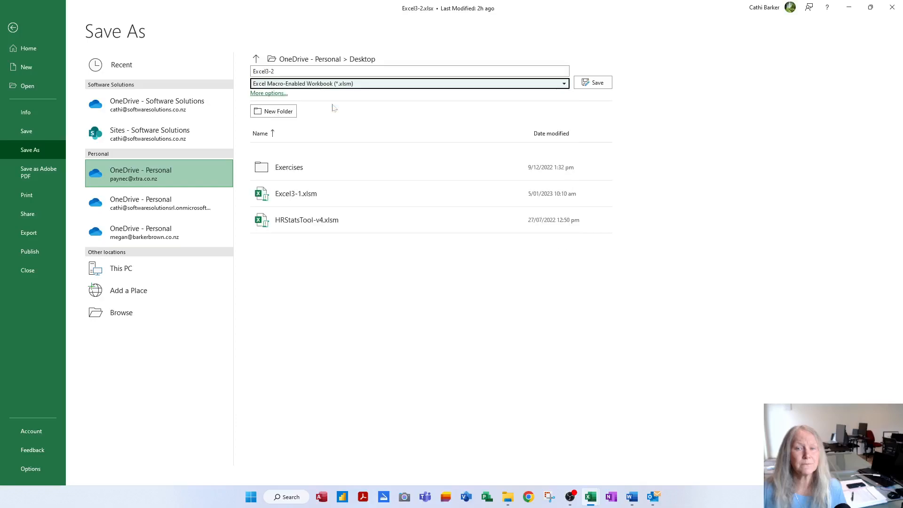
left_click(602, 84)
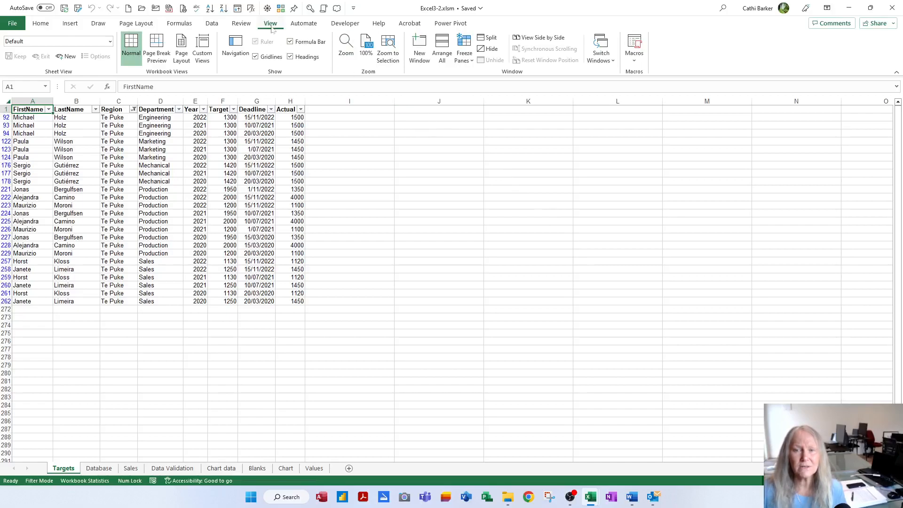
Open the AR macro's code in the Visual Basic editor and review the recorded report macros.
left_click(636, 52)
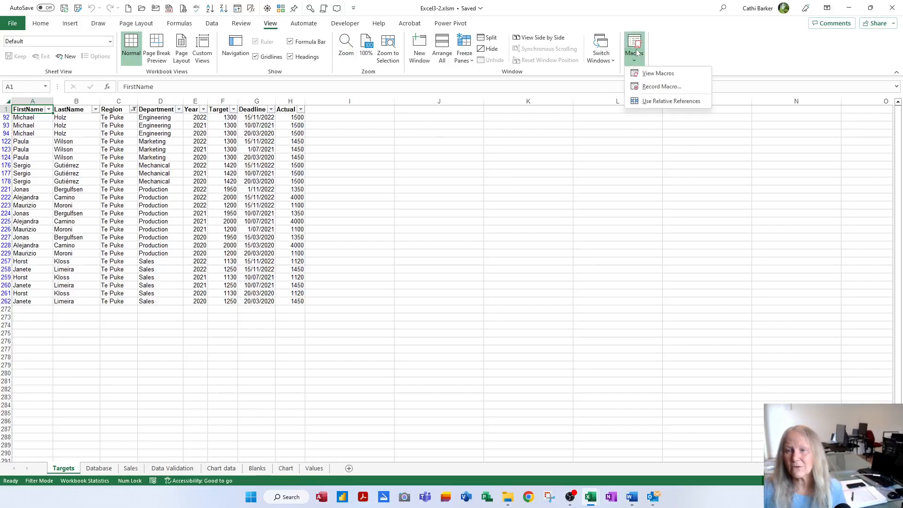
left_click(654, 74)
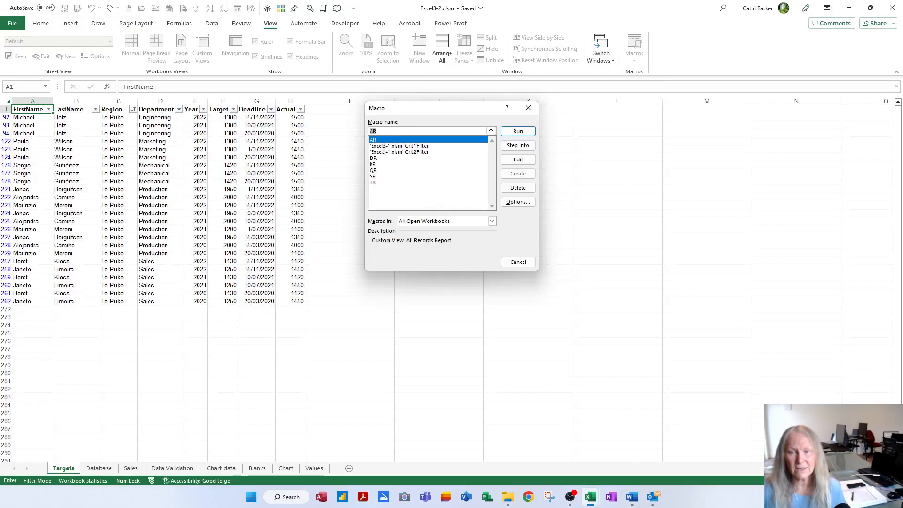
left_click(518, 160)
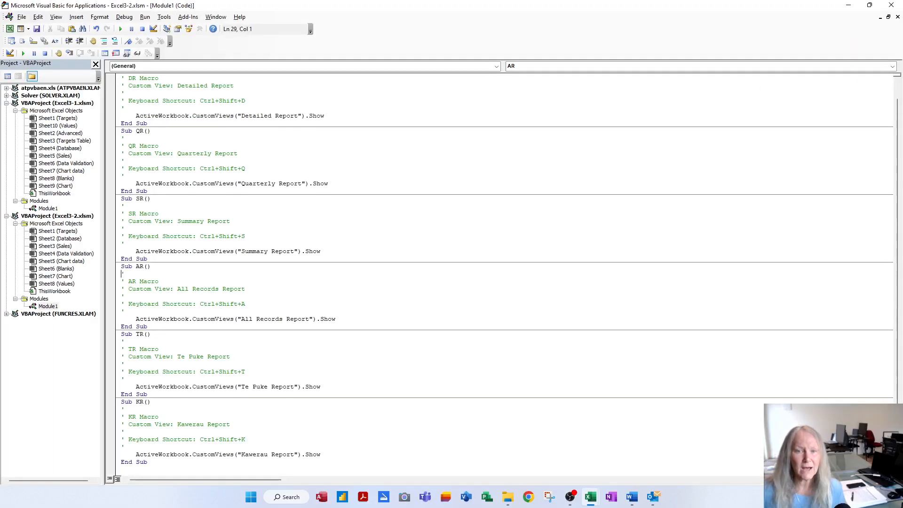
scroll(505, 275, "up", 1)
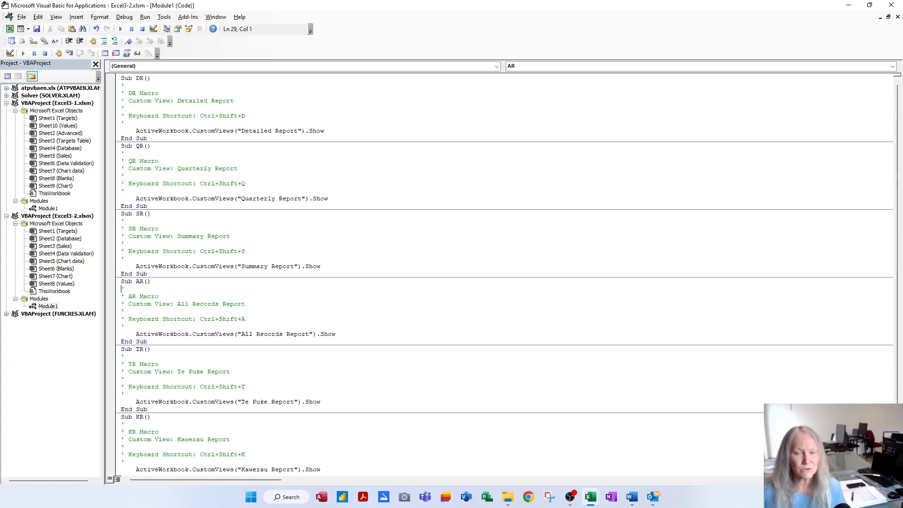
scroll(507, 274, "down", 1)
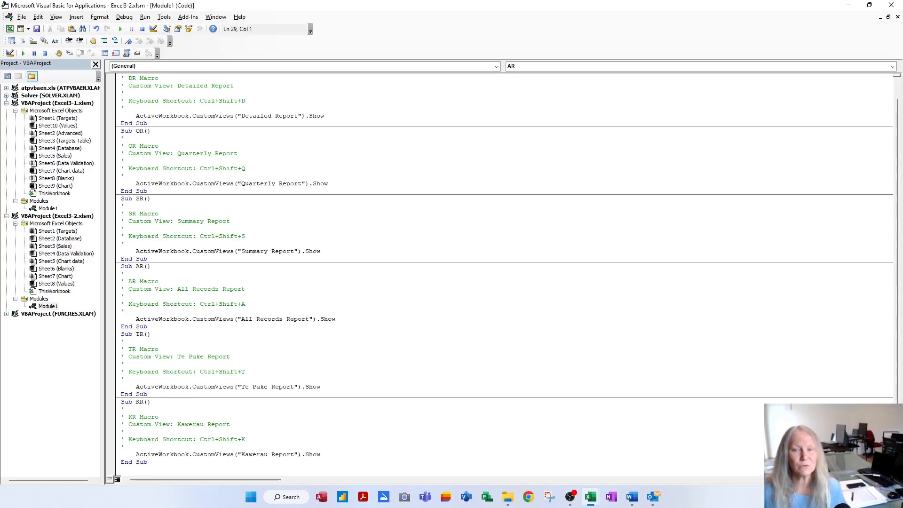
scroll(508, 274, "up", 1)
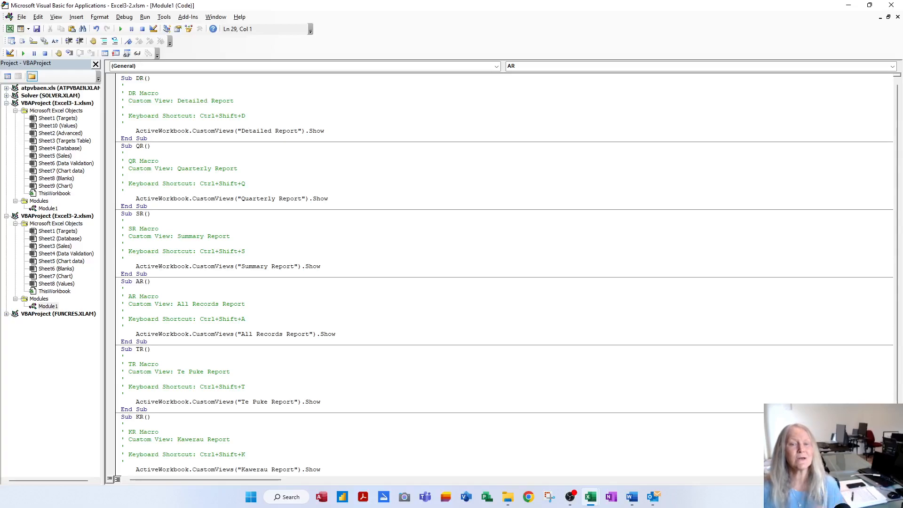
Compare Module1 of Excel3-1.xlsm with Module1 of Excel3-2.xlsm and close the Visual Basic editor.
double_click(49, 209)
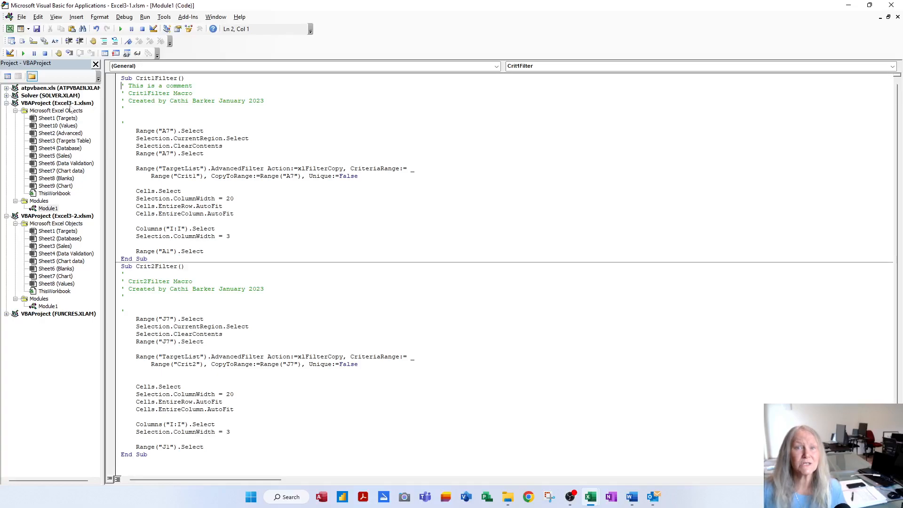
double_click(48, 307)
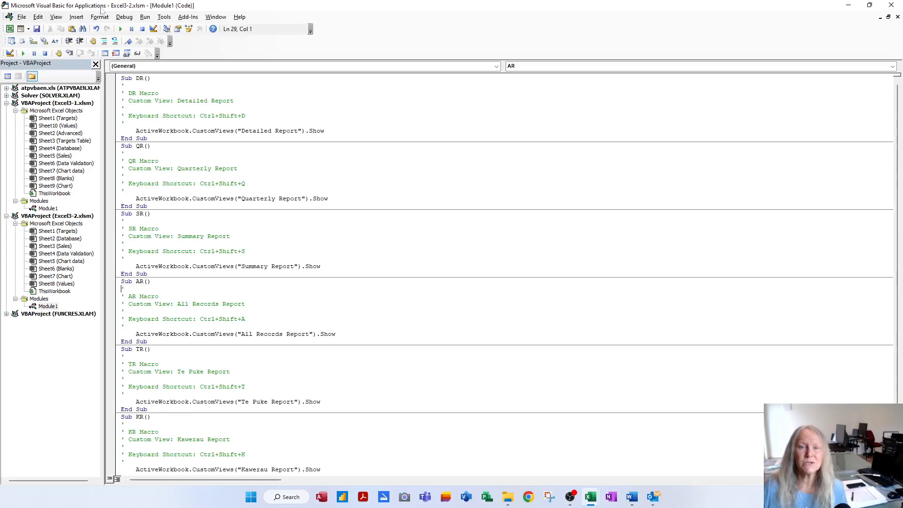
left_click(893, 6)
left_click(203, 165)
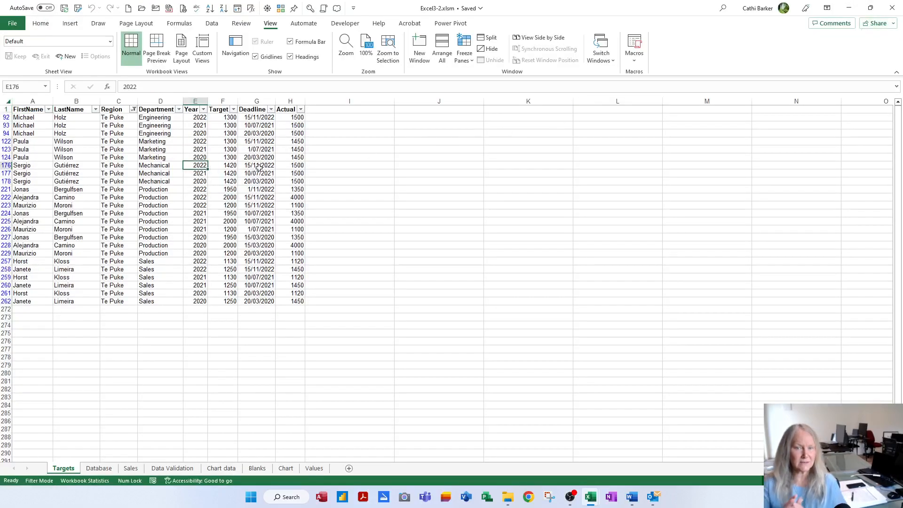